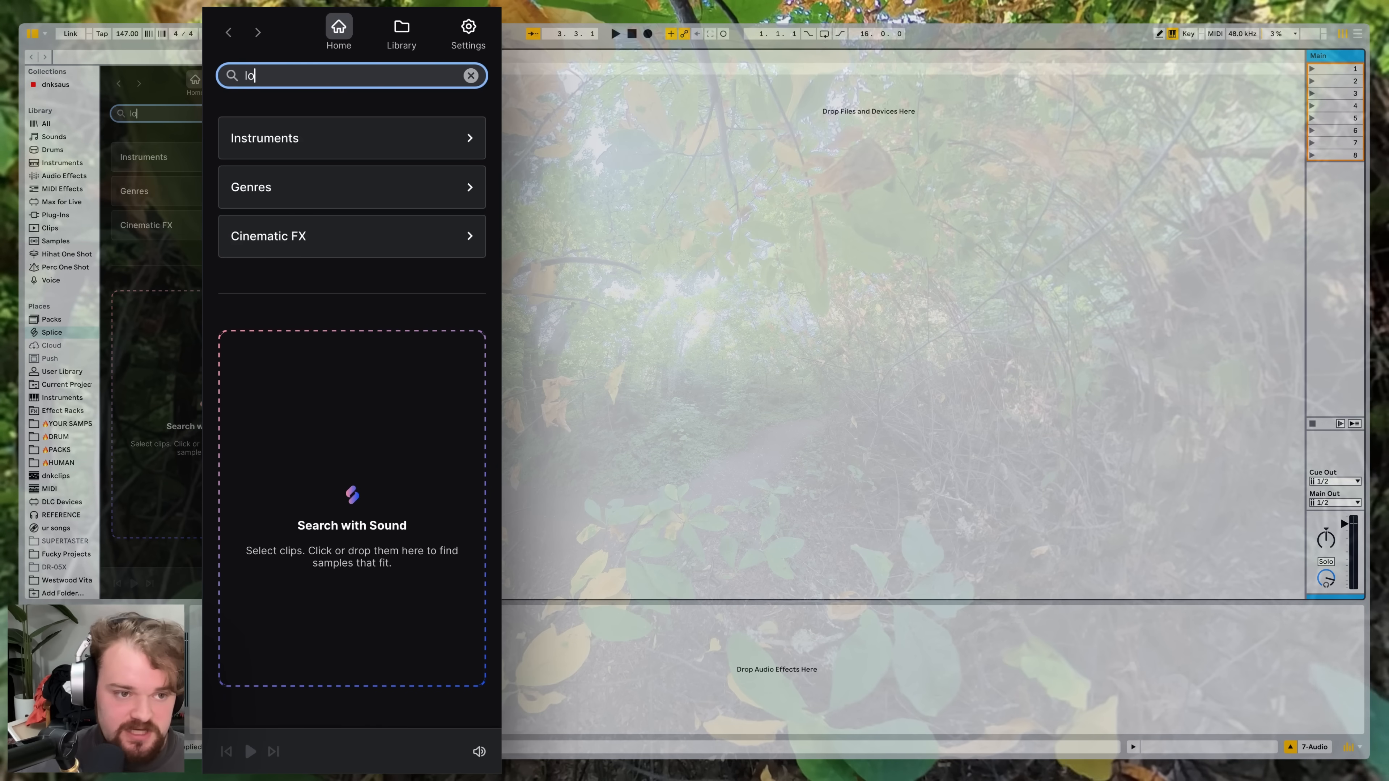
Search the Splice samples for "loop" and filter the results to loops, excluding the drums, fx and bass tags.
{"action": "key", "text": "Return"}
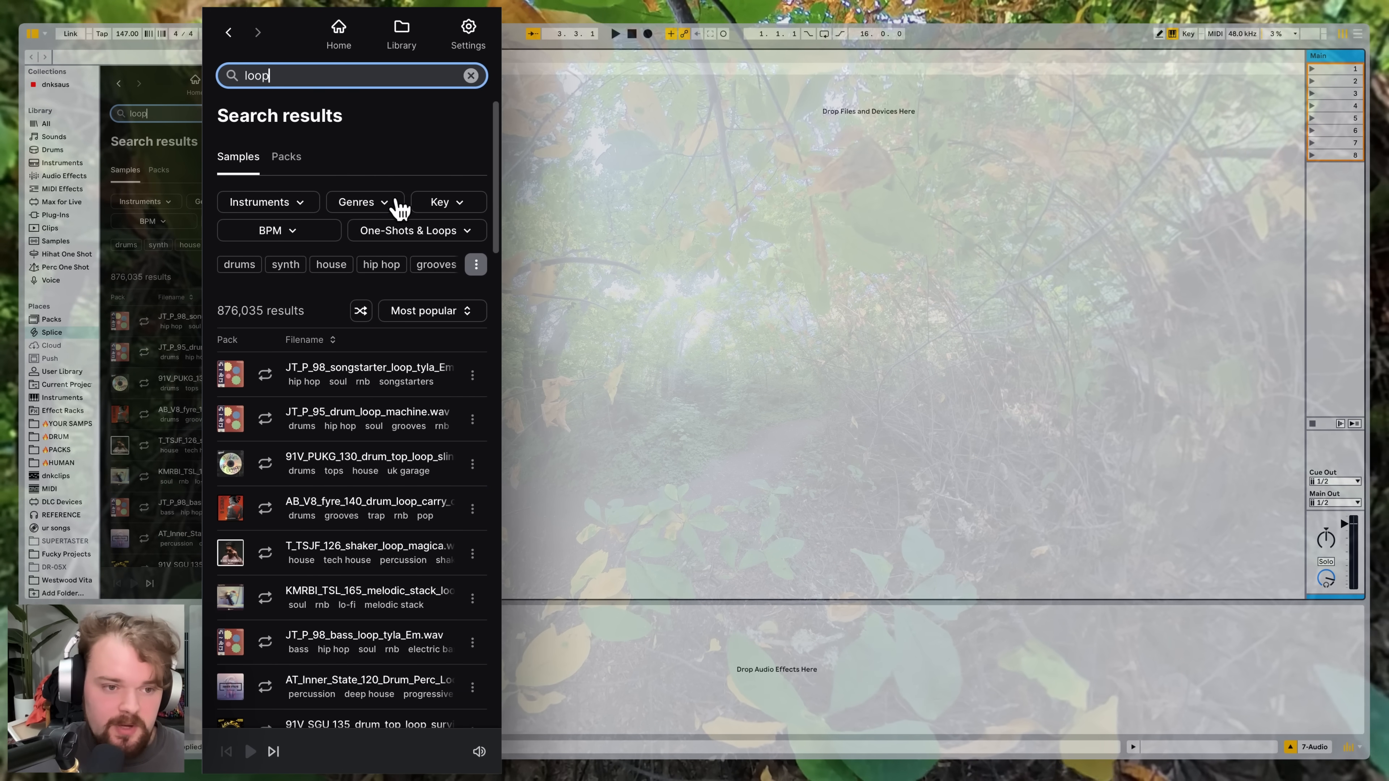
{"action": "left_click", "coordinate": [409, 228]}
{"action": "left_click", "coordinate": [357, 277]}
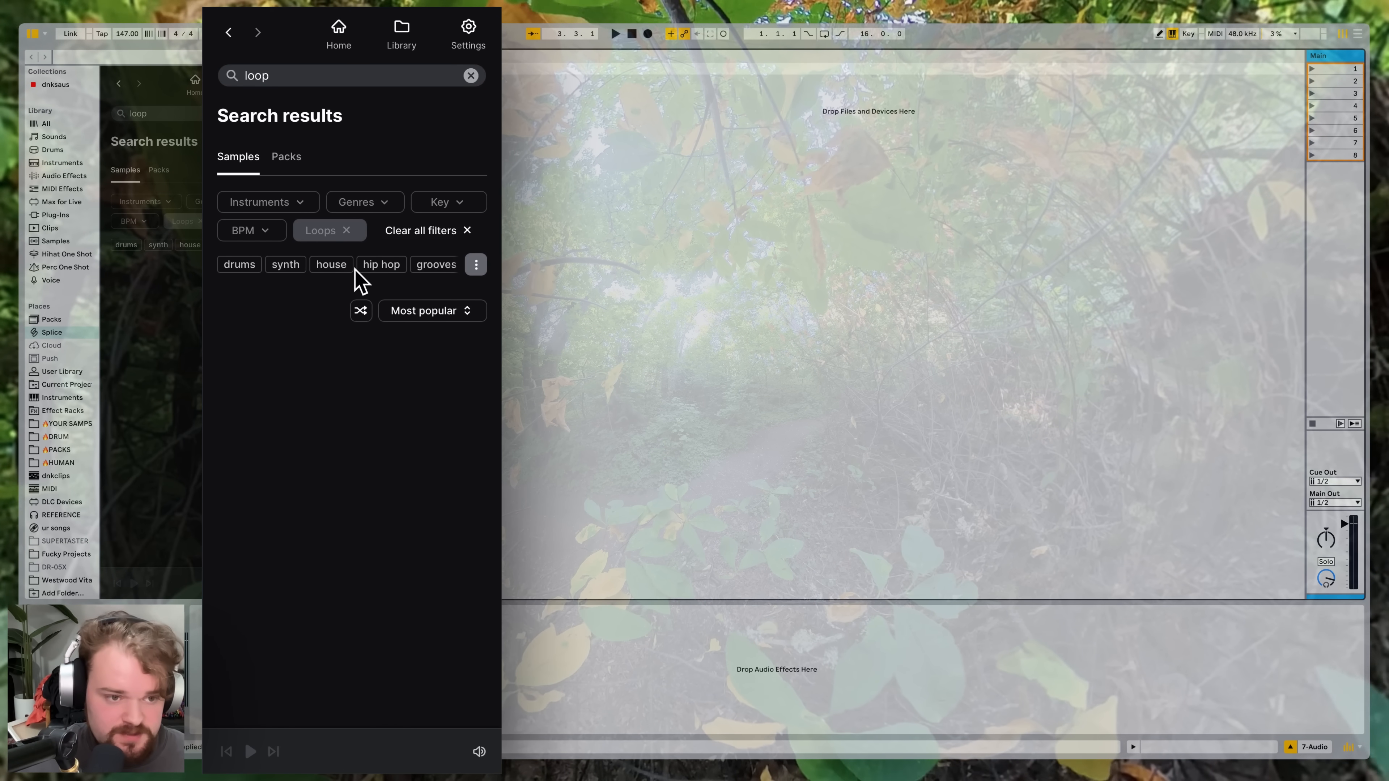
{"action": "left_click", "coordinate": [266, 263]}
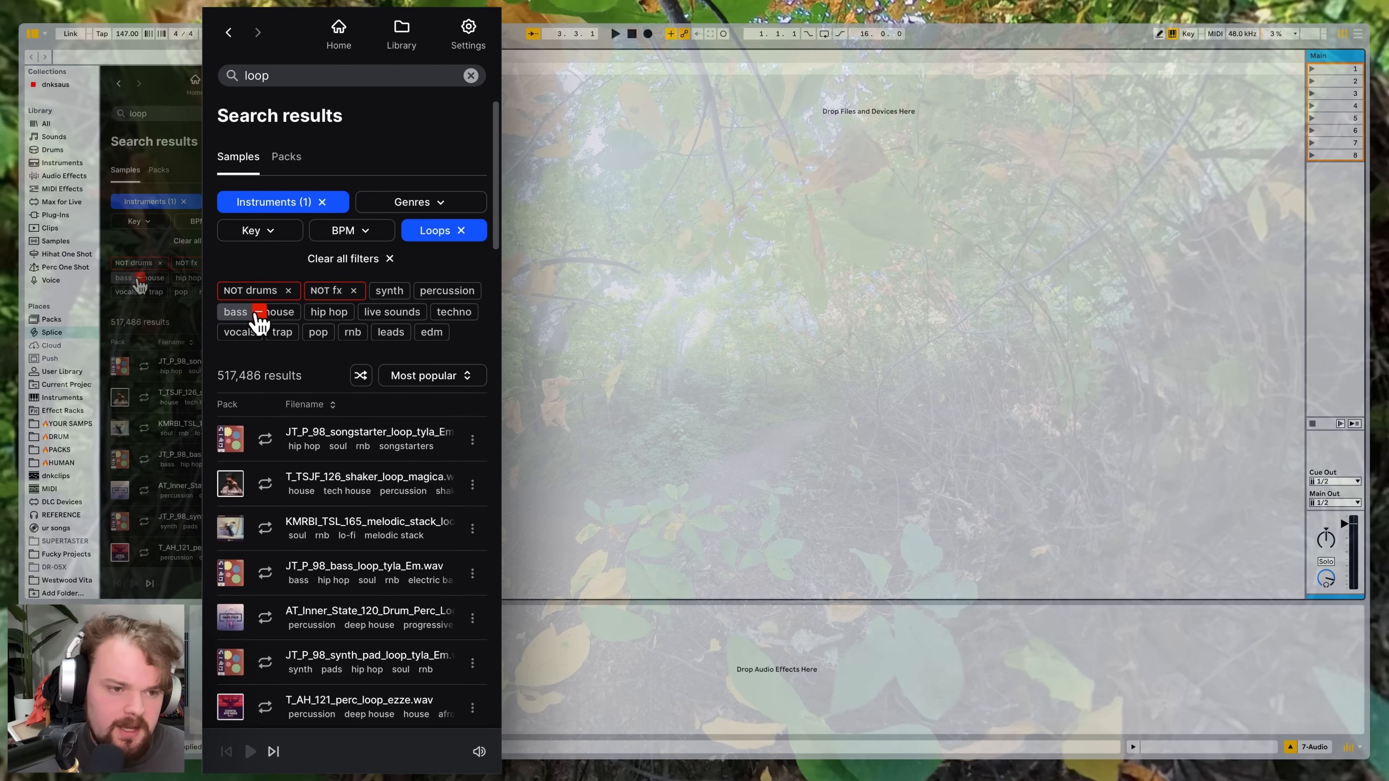
{"action": "left_click", "coordinate": [262, 322]}
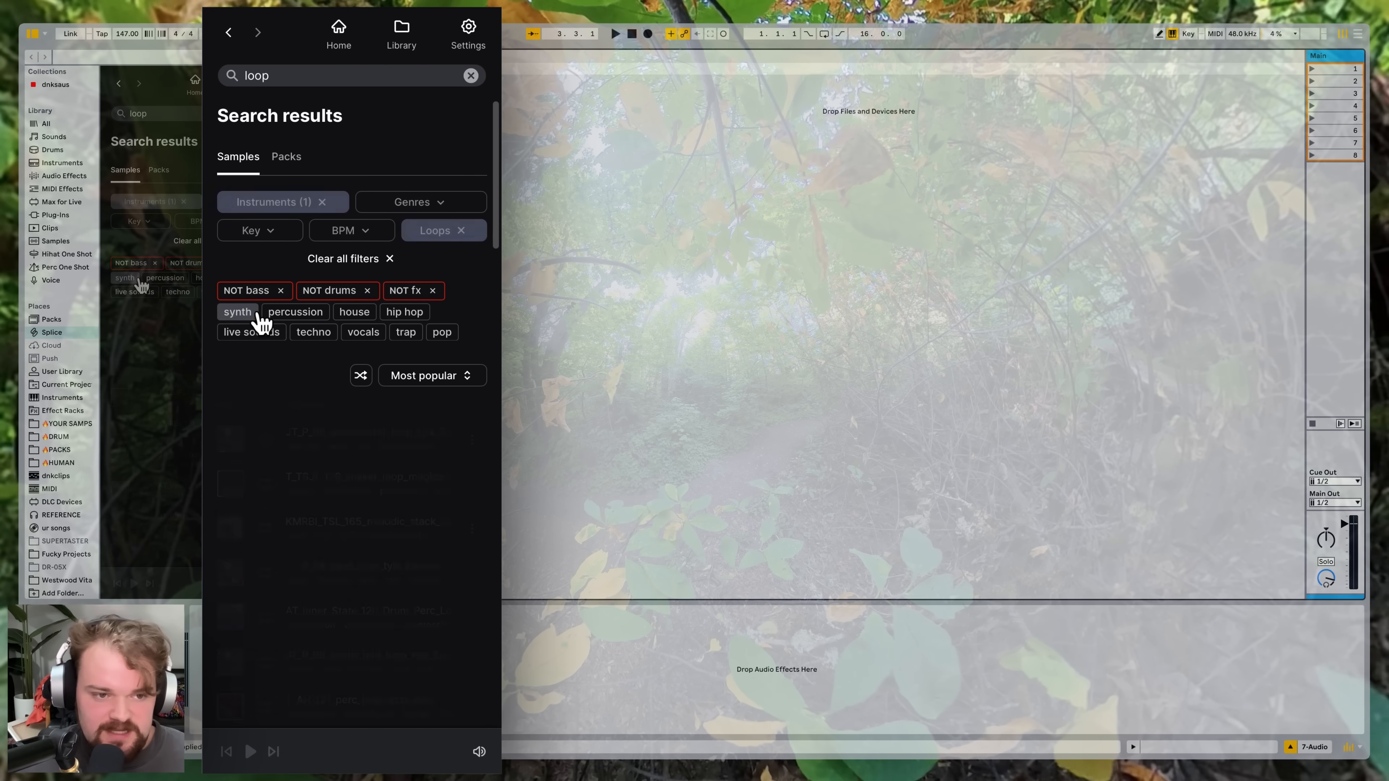
Clear the search text and filter the loop results to minor keys.
{"action": "left_click", "coordinate": [280, 74]}
{"action": "key", "text": "BackSpace"}
{"action": "key", "text": "BackSpace"}
{"action": "key", "text": "BackSpace"}
{"action": "key", "text": "BackSpace"}
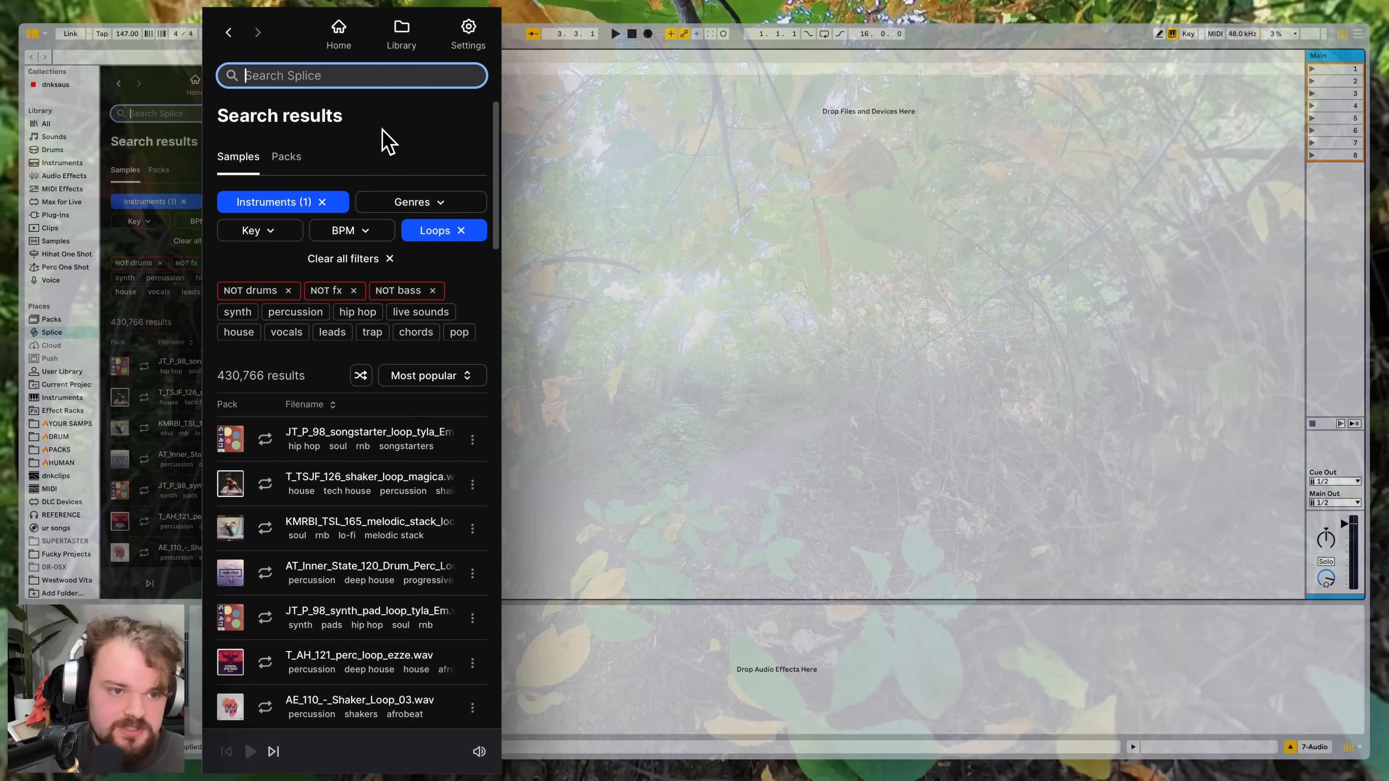
{"action": "left_click", "coordinate": [290, 232]}
{"action": "left_click", "coordinate": [394, 378]}
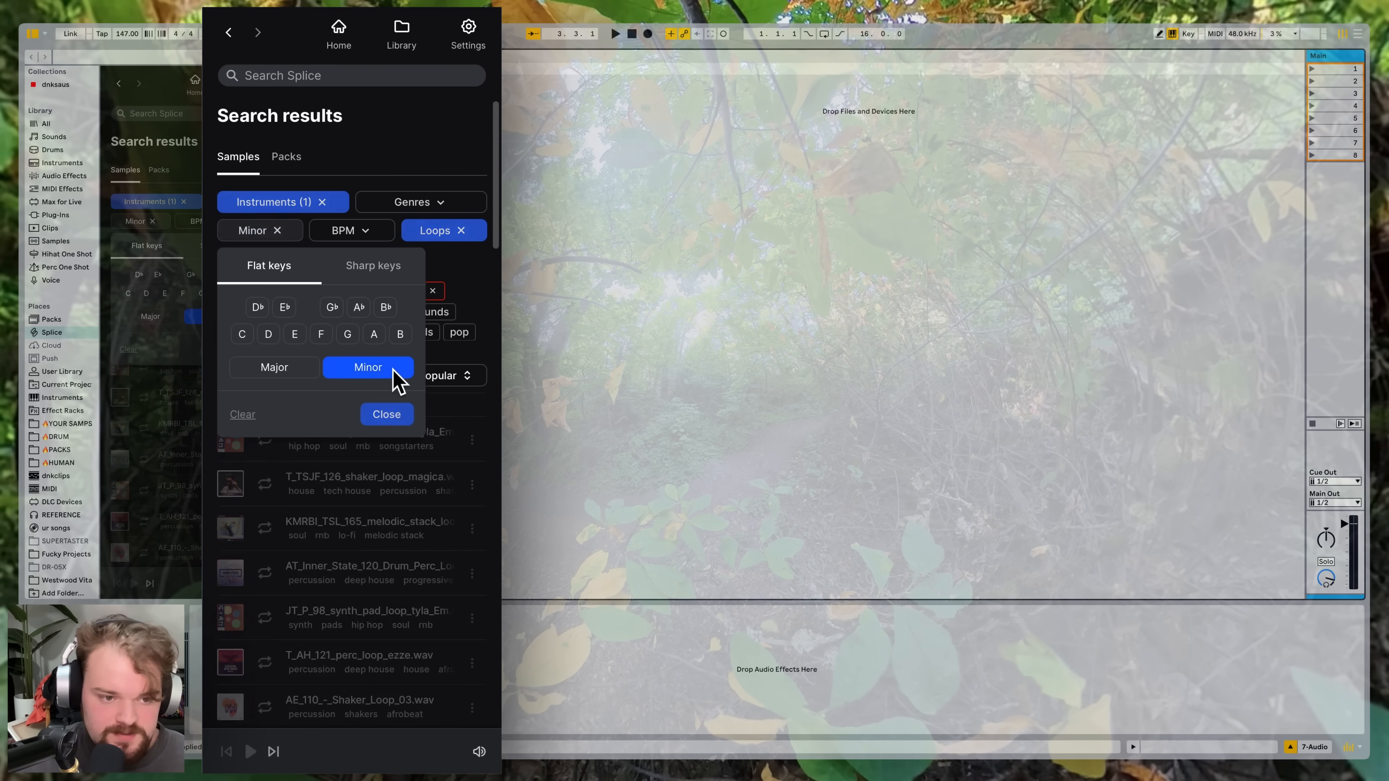
{"action": "left_click", "coordinate": [383, 414]}
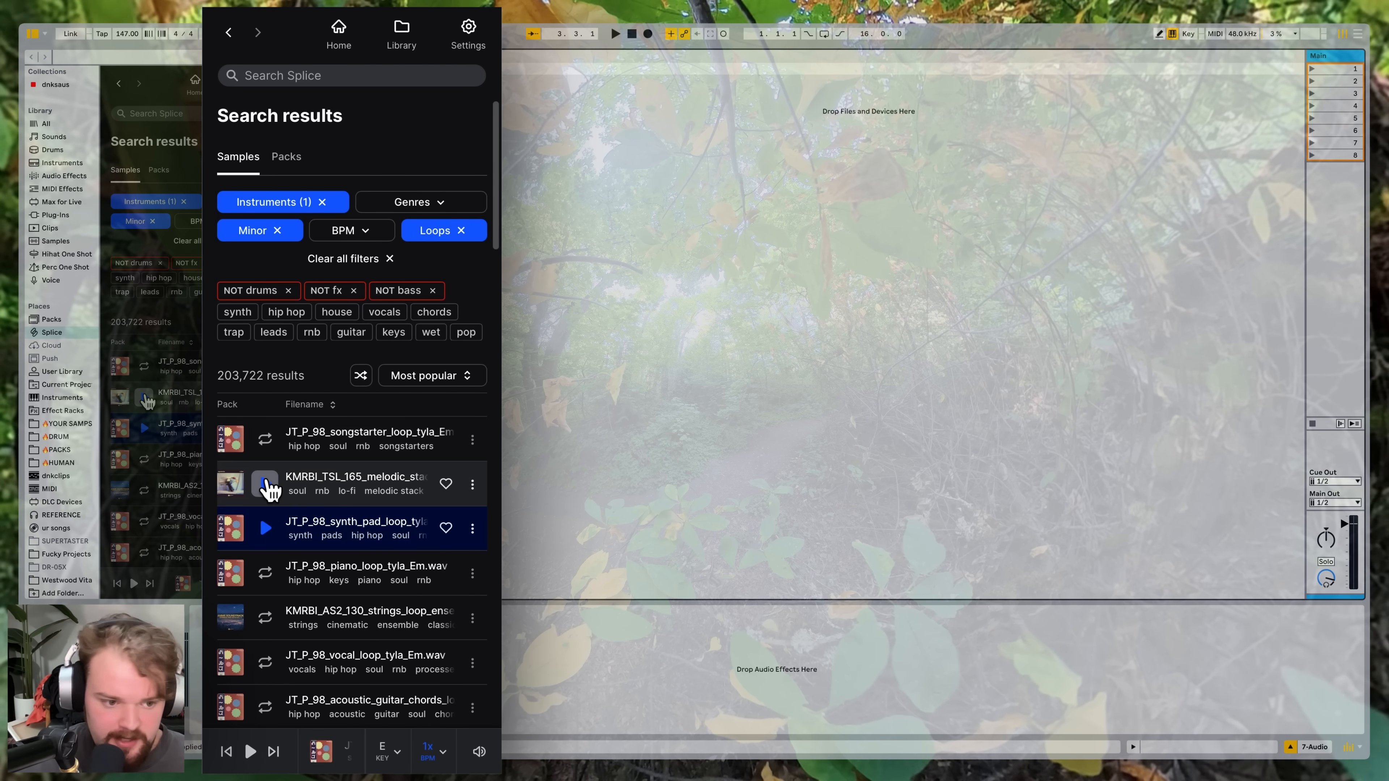
Audition several minor-key loops from the results, including the piano, strings, vocal and CR1 melodic loops.
{"action": "left_click", "coordinate": [265, 572]}
{"action": "left_click", "coordinate": [266, 618]}
{"action": "left_click", "coordinate": [266, 662]}
{"action": "left_click", "coordinate": [266, 663]}
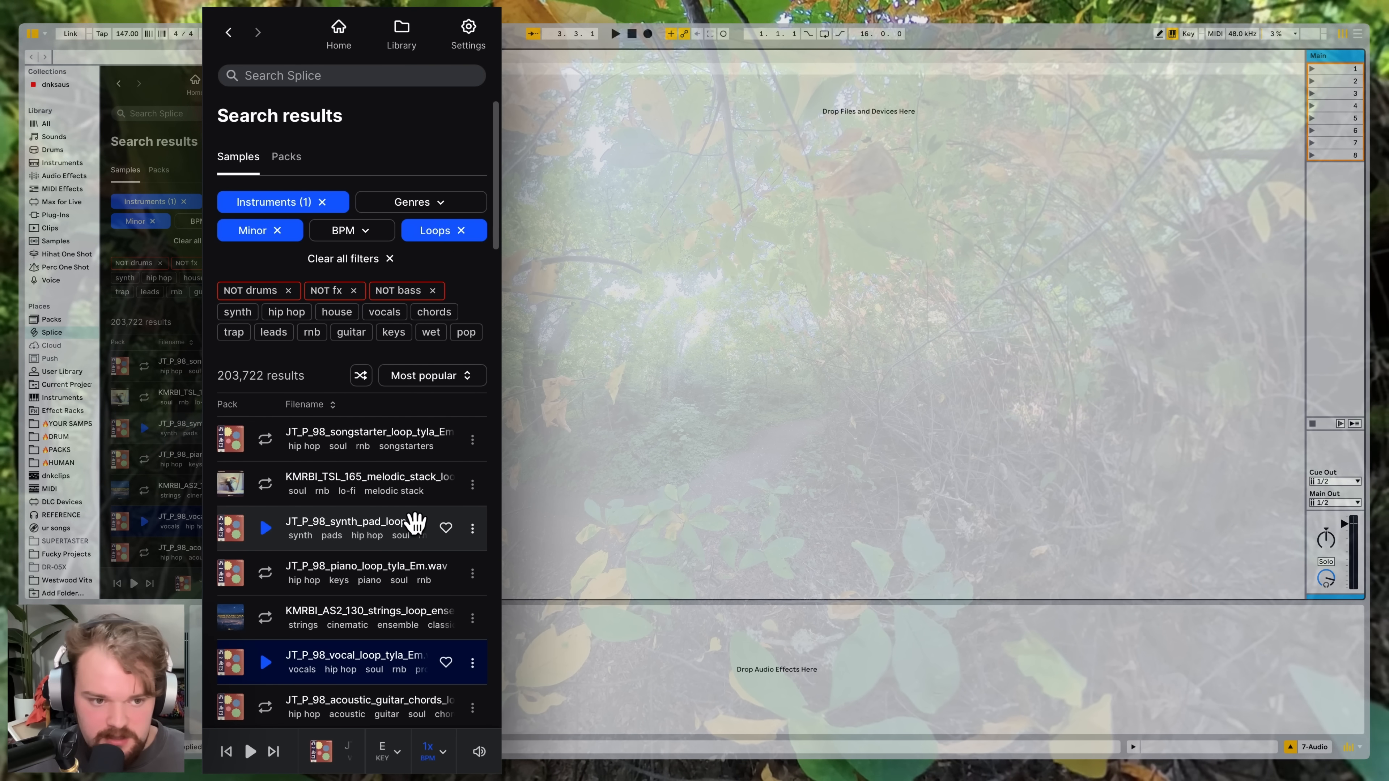
{"action": "scroll", "coordinate": [415, 528], "scroll_direction": "down", "scroll_amount": 10}
{"action": "left_click", "coordinate": [265, 447]}
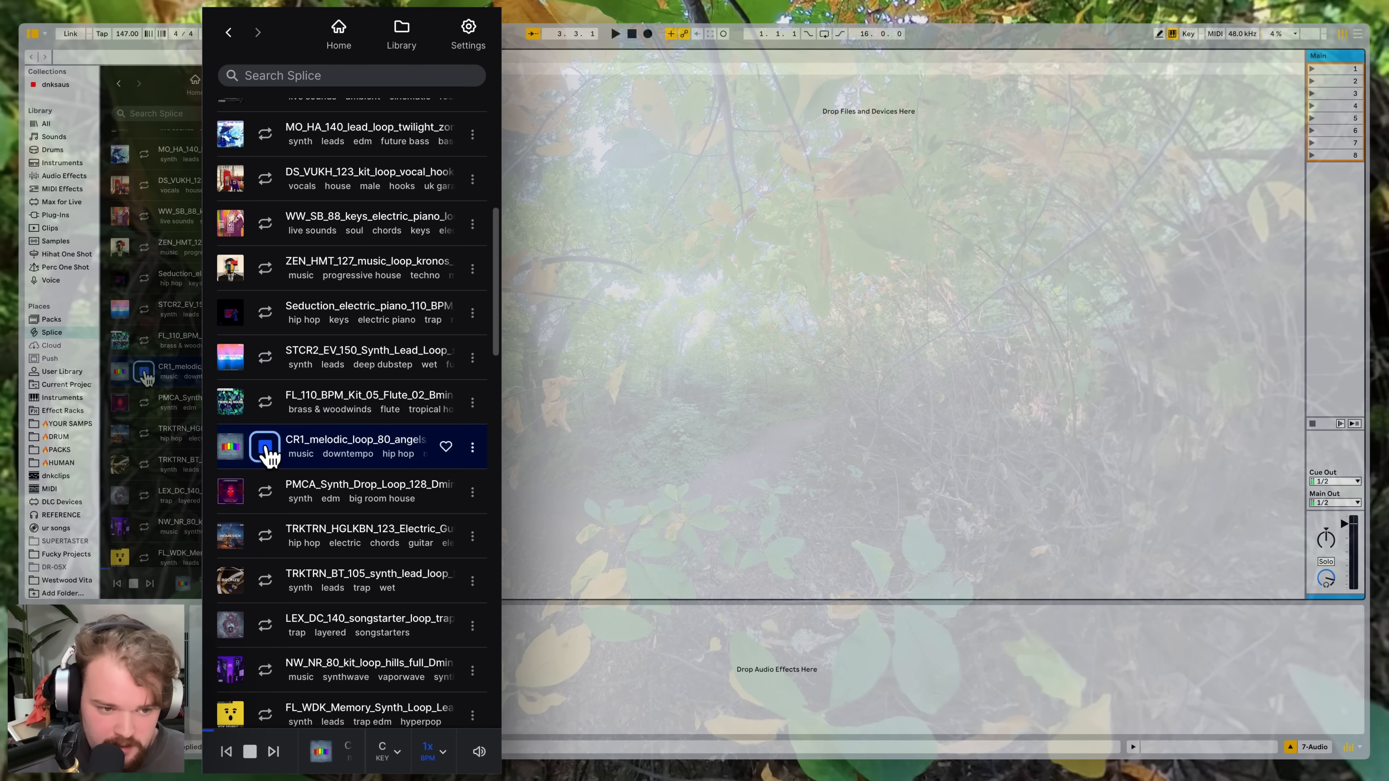
{"action": "left_click", "coordinate": [266, 448]}
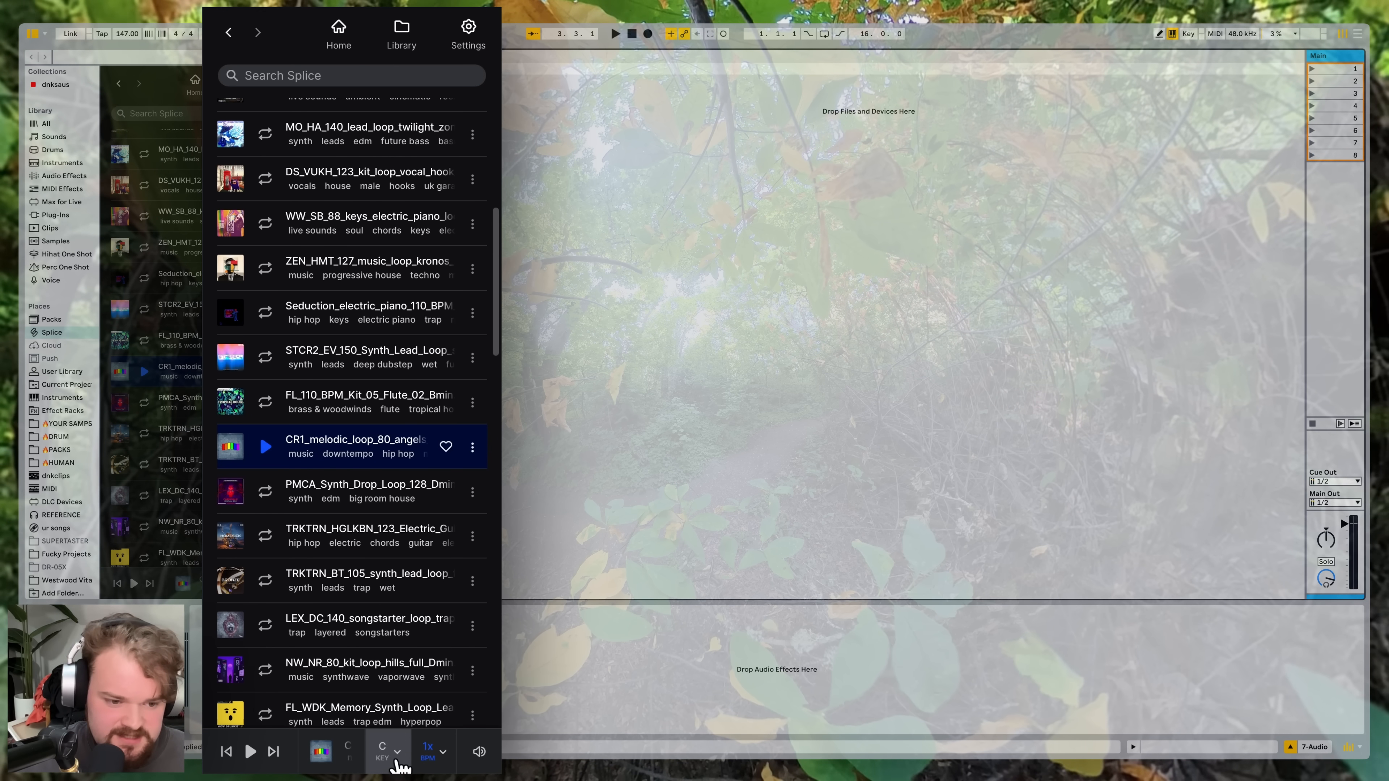
Transpose the Splice samples to the key of Db and audition the loops in the randomly ordered results.
{"action": "left_click", "coordinate": [391, 758]}
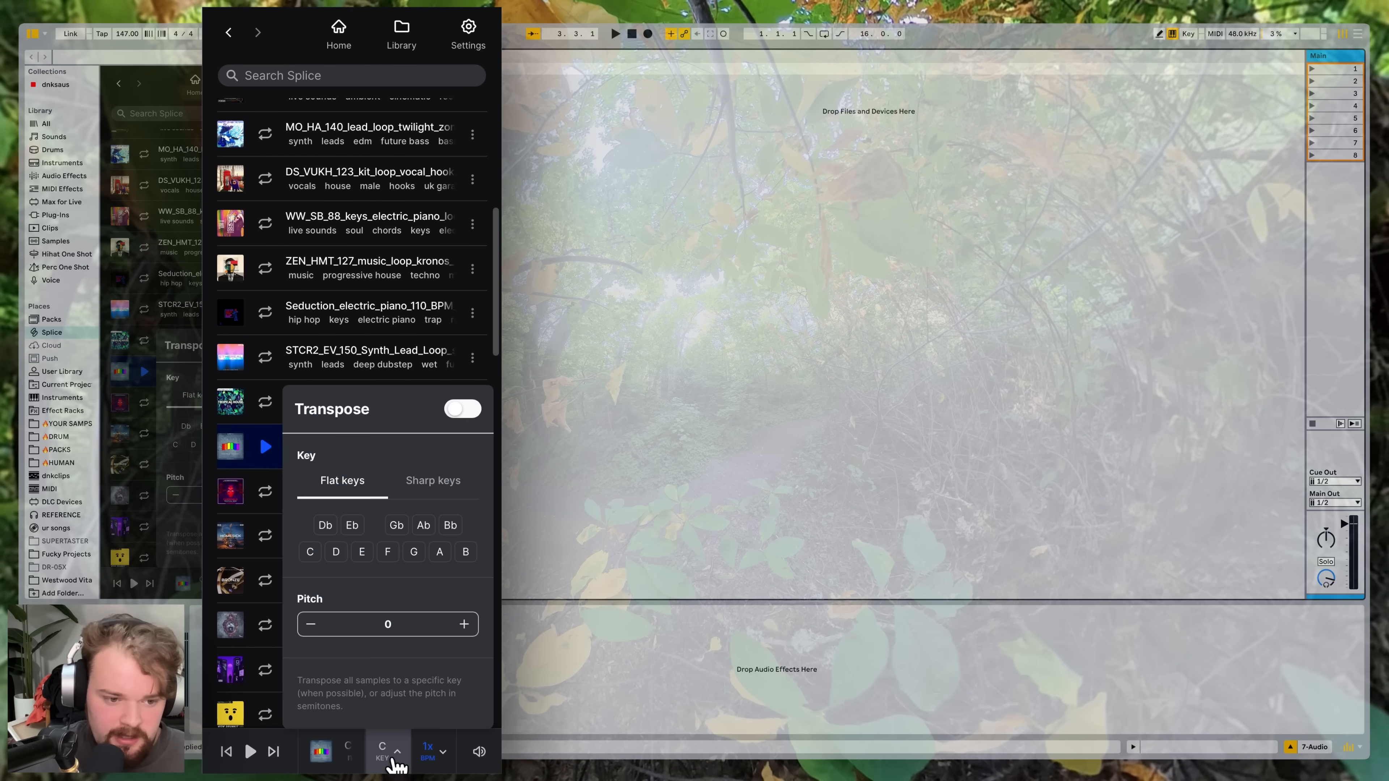
{"action": "left_click", "coordinate": [320, 529]}
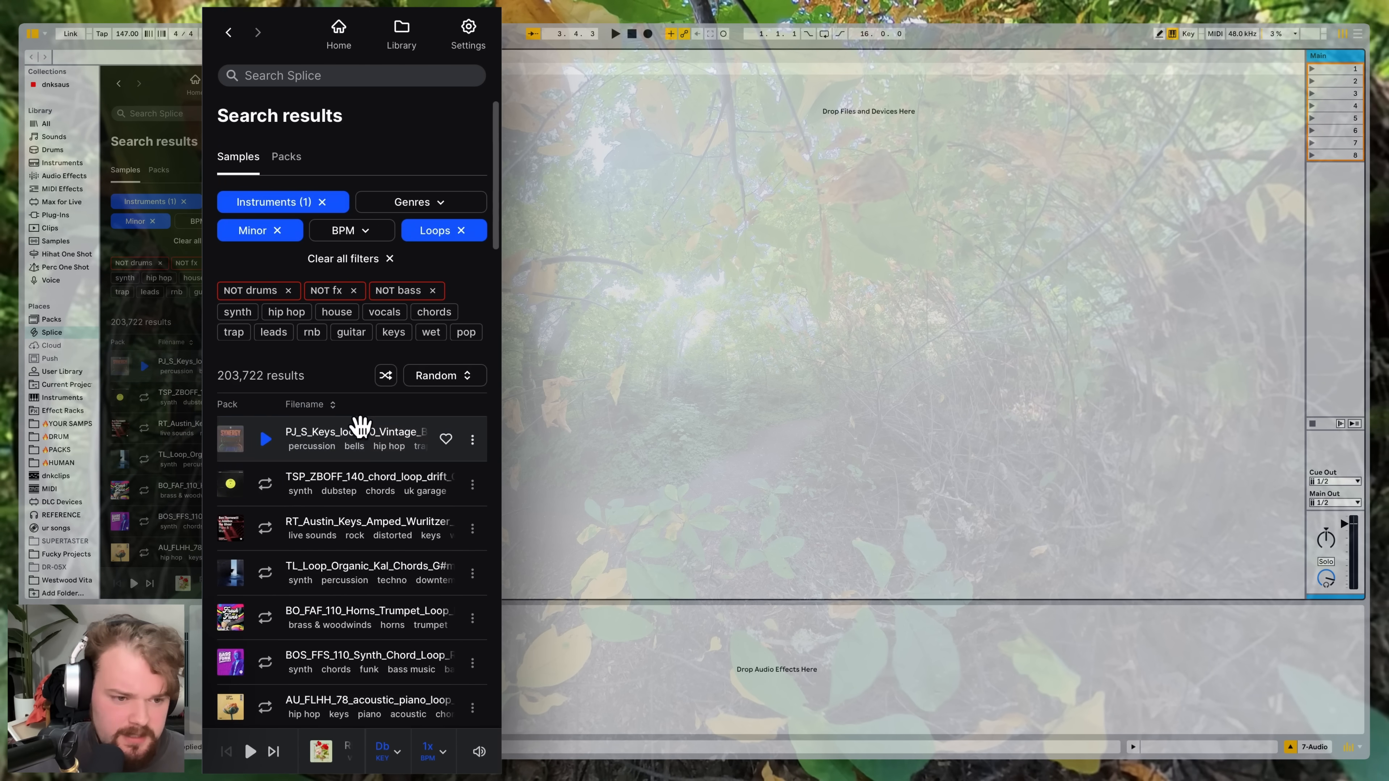
{"action": "left_click", "coordinate": [361, 432]}
{"action": "left_click", "coordinate": [373, 479]}
{"action": "left_click", "coordinate": [372, 520]}
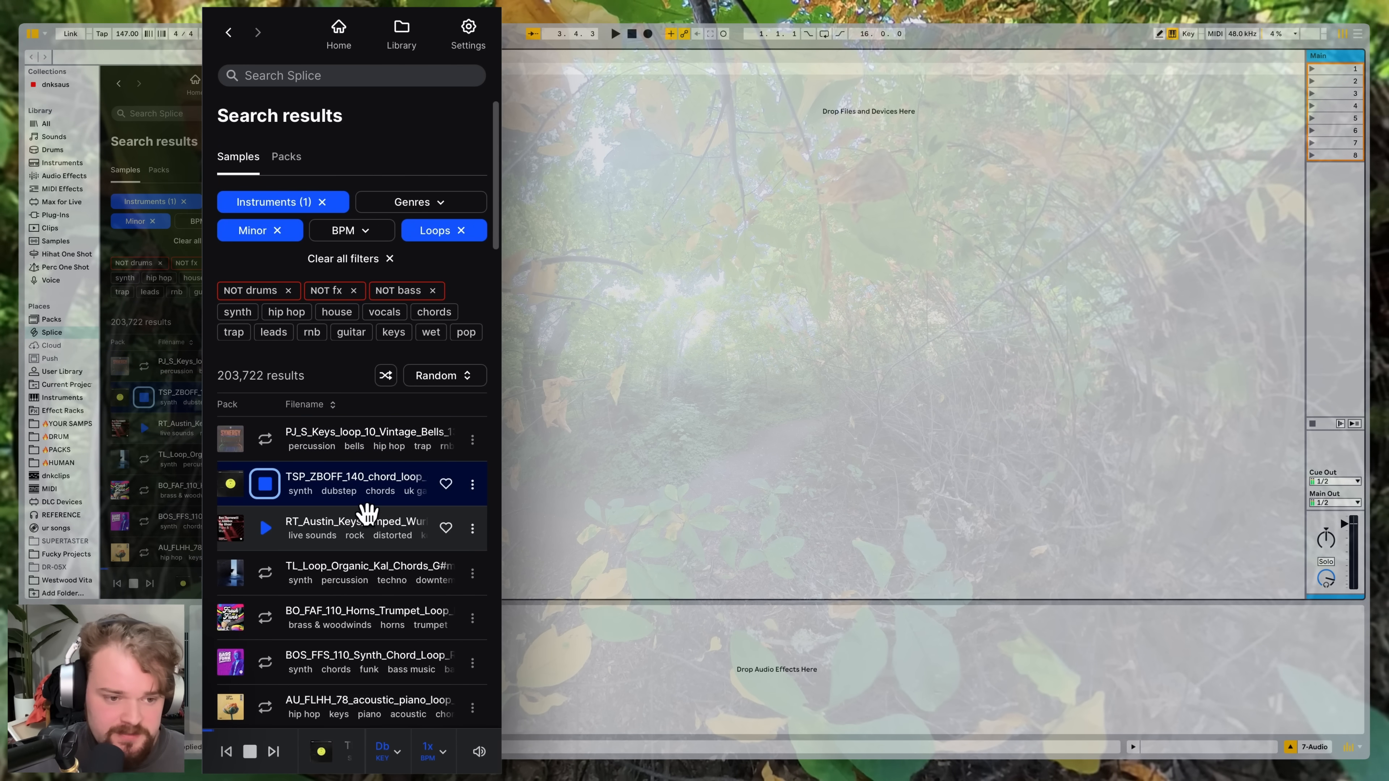
{"action": "left_click", "coordinate": [367, 553]}
{"action": "left_click", "coordinate": [358, 607]}
{"action": "left_click", "coordinate": [338, 654]}
{"action": "left_click", "coordinate": [341, 698]}
{"action": "scroll", "coordinate": [342, 688], "scroll_direction": "down", "scroll_amount": 6}
Add the chosen Splice loops to a new audio track as clips in consecutive slots, filling slots 1 to 16.
{"action": "left_click_drag", "start_coordinate": [185, 362], "coordinate": [356, 63]}
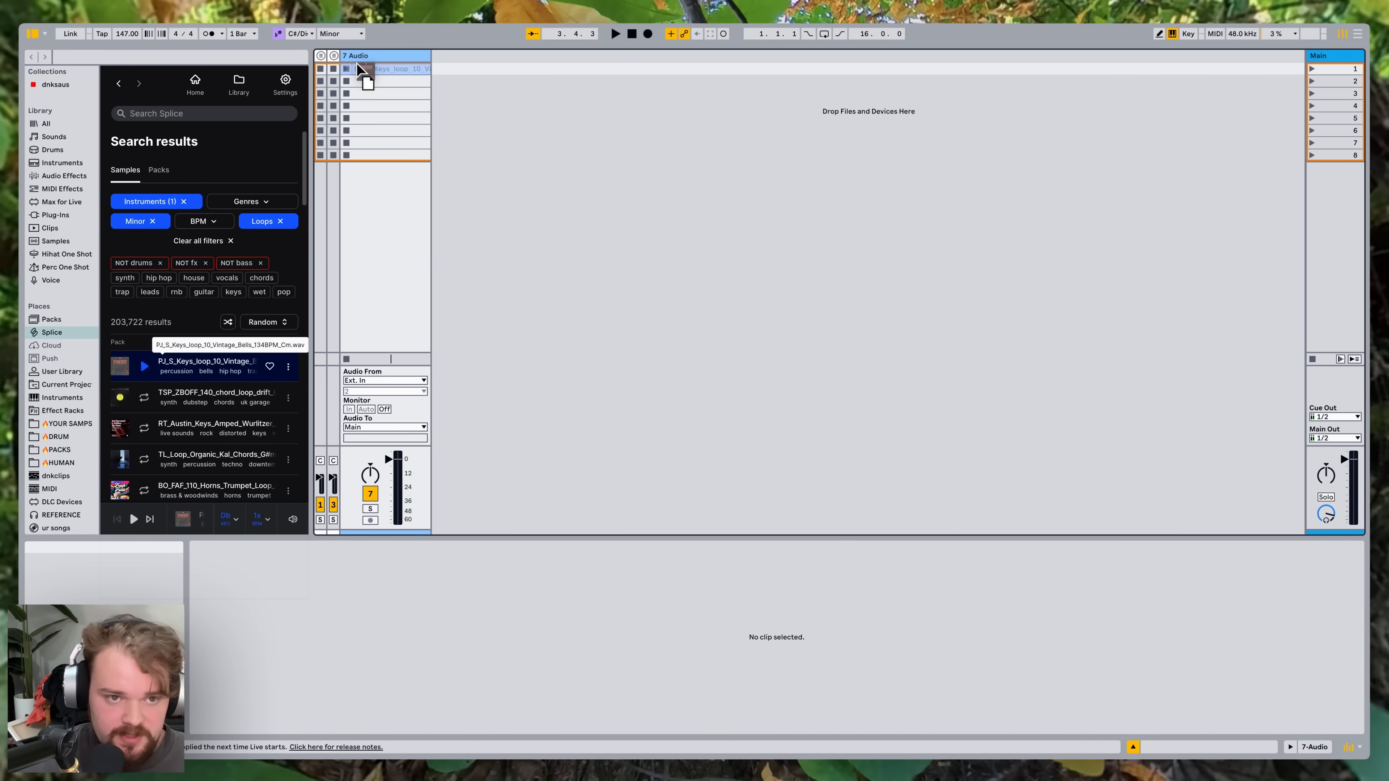
{"action": "left_click_drag", "start_coordinate": [219, 392], "coordinate": [382, 81]}
{"action": "scroll", "coordinate": [236, 361], "scroll_direction": "down", "scroll_amount": 1}
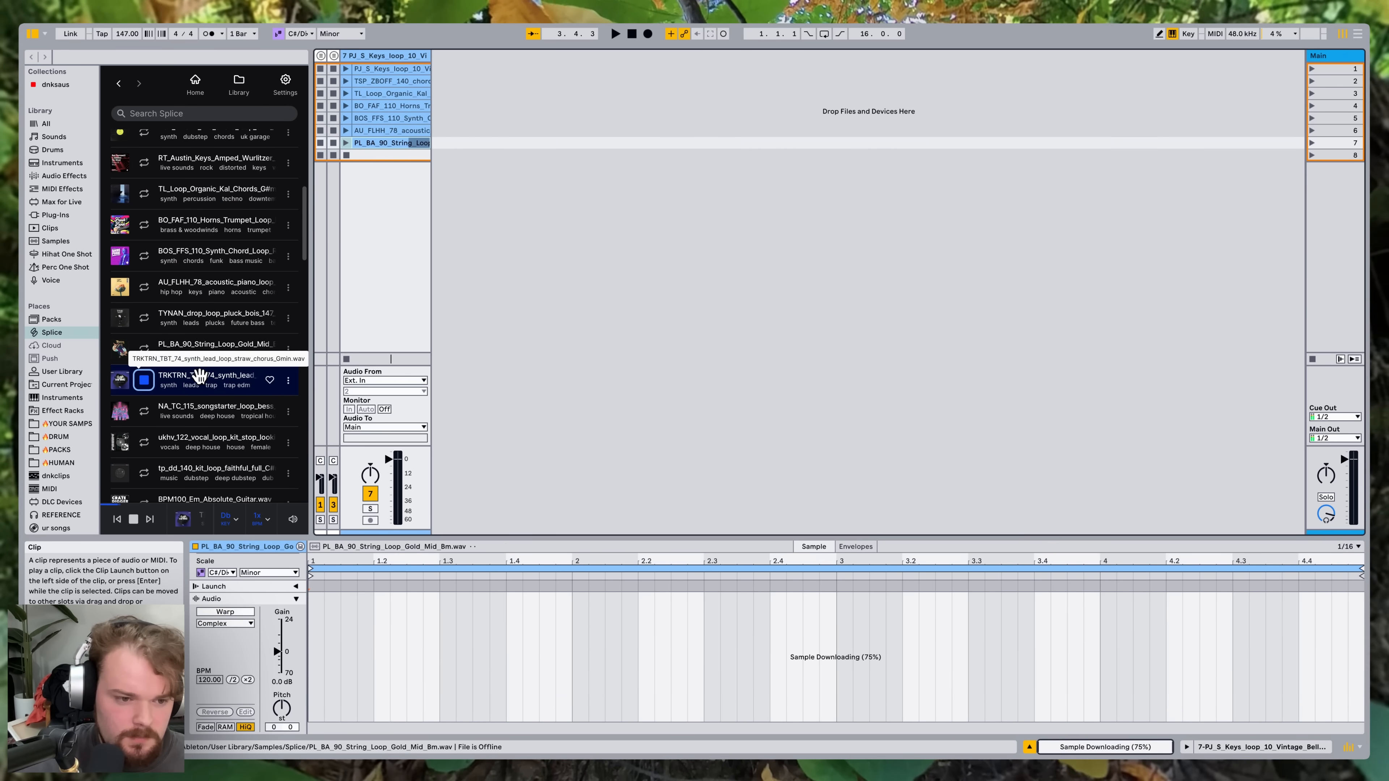
{"action": "left_click", "coordinate": [186, 400]}
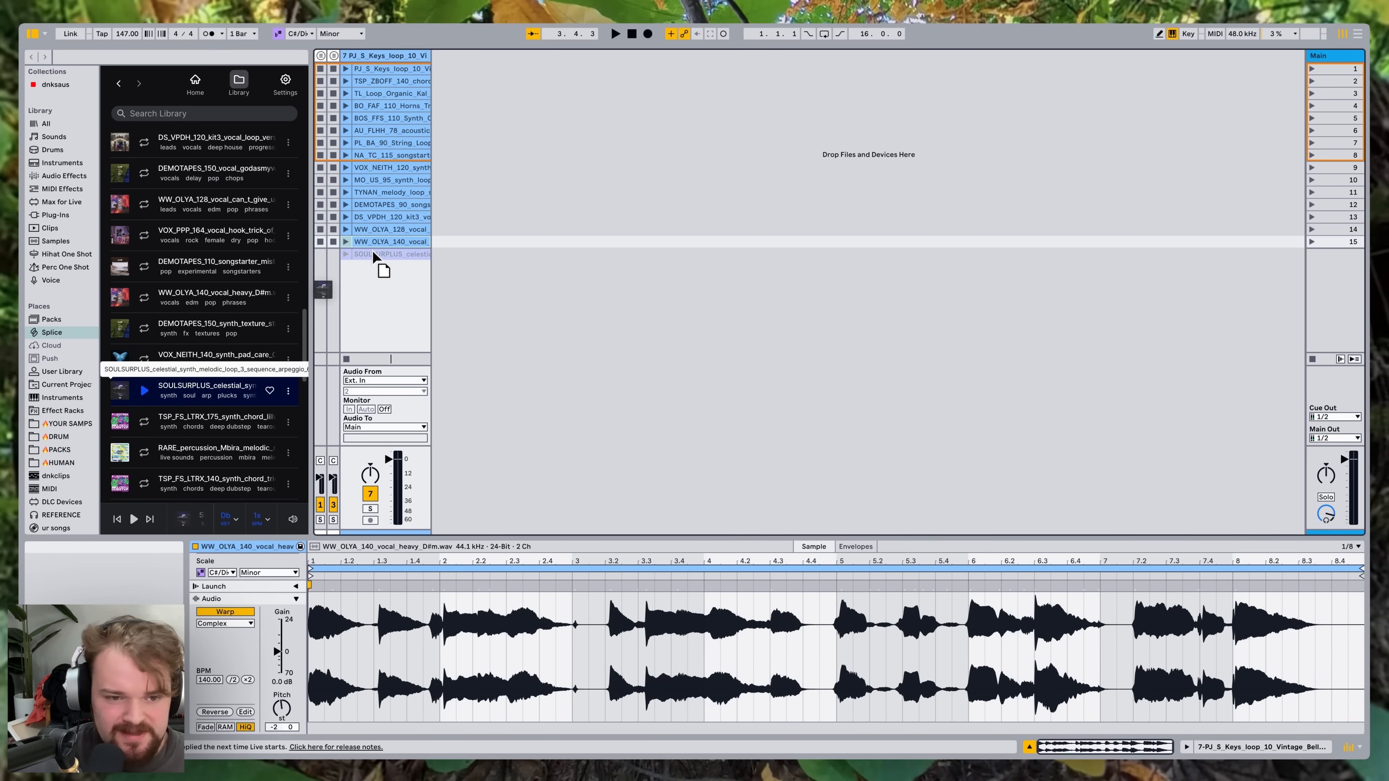
{"action": "left_click_drag", "start_coordinate": [373, 250], "coordinate": [374, 252]}
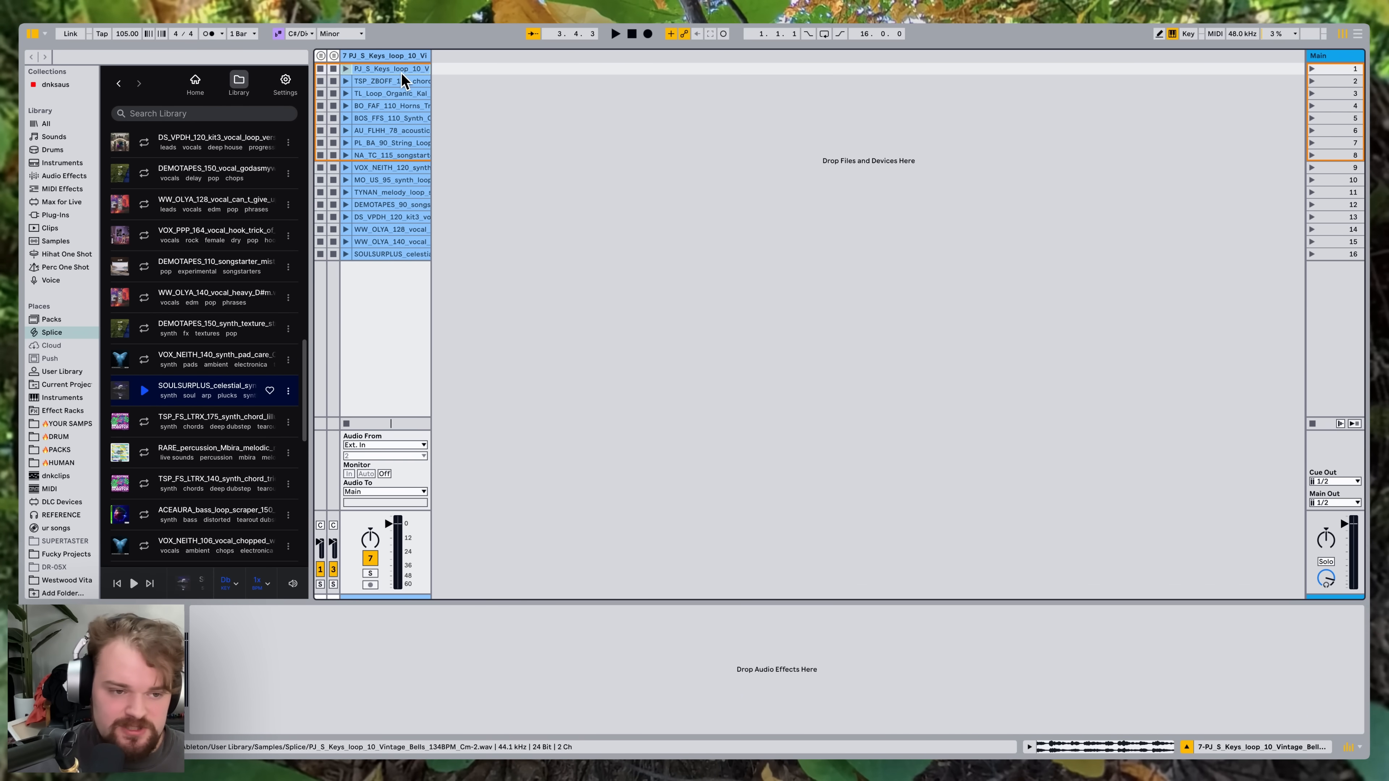
Select all 16 loop clips, show their launch settings and enable Follow Action for them.
{"action": "left_click", "coordinate": [393, 255]}
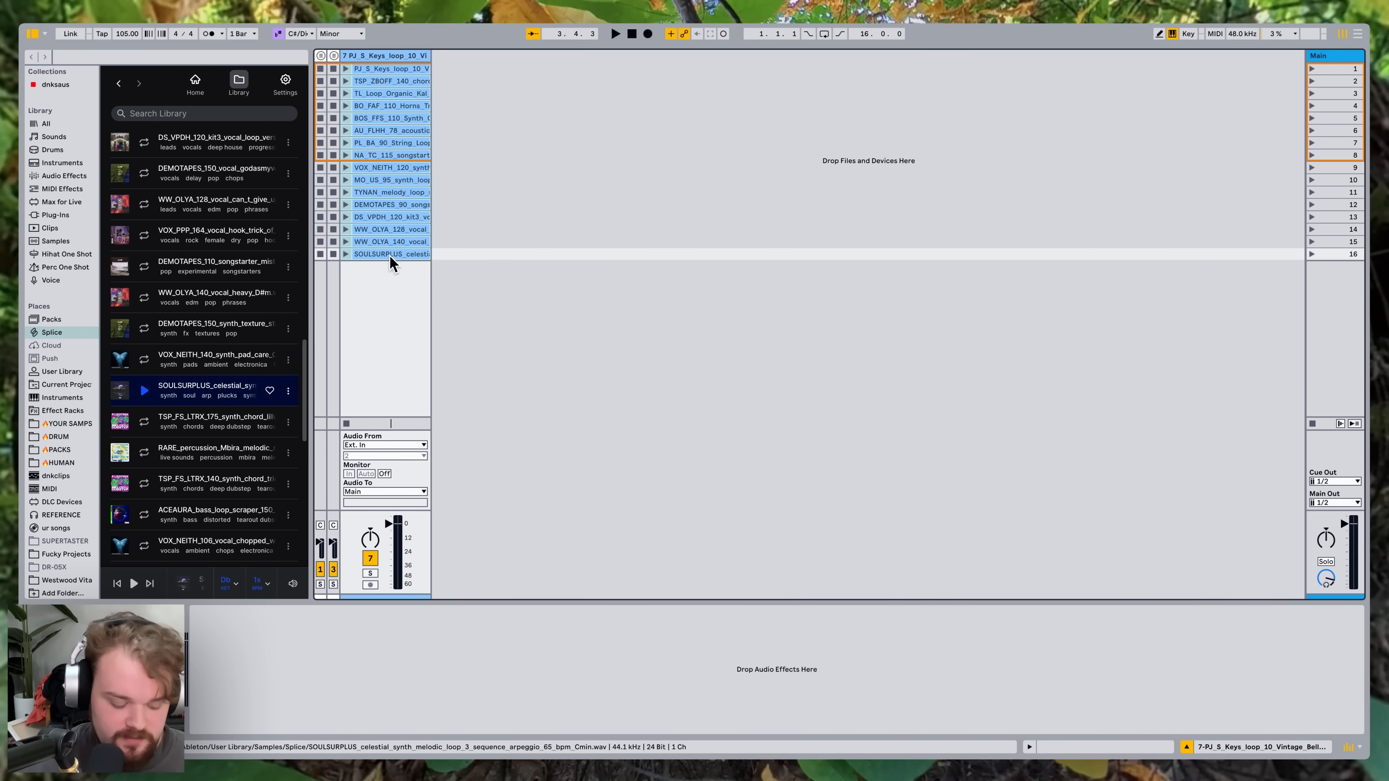
{"action": "double_click", "coordinate": [390, 256]}
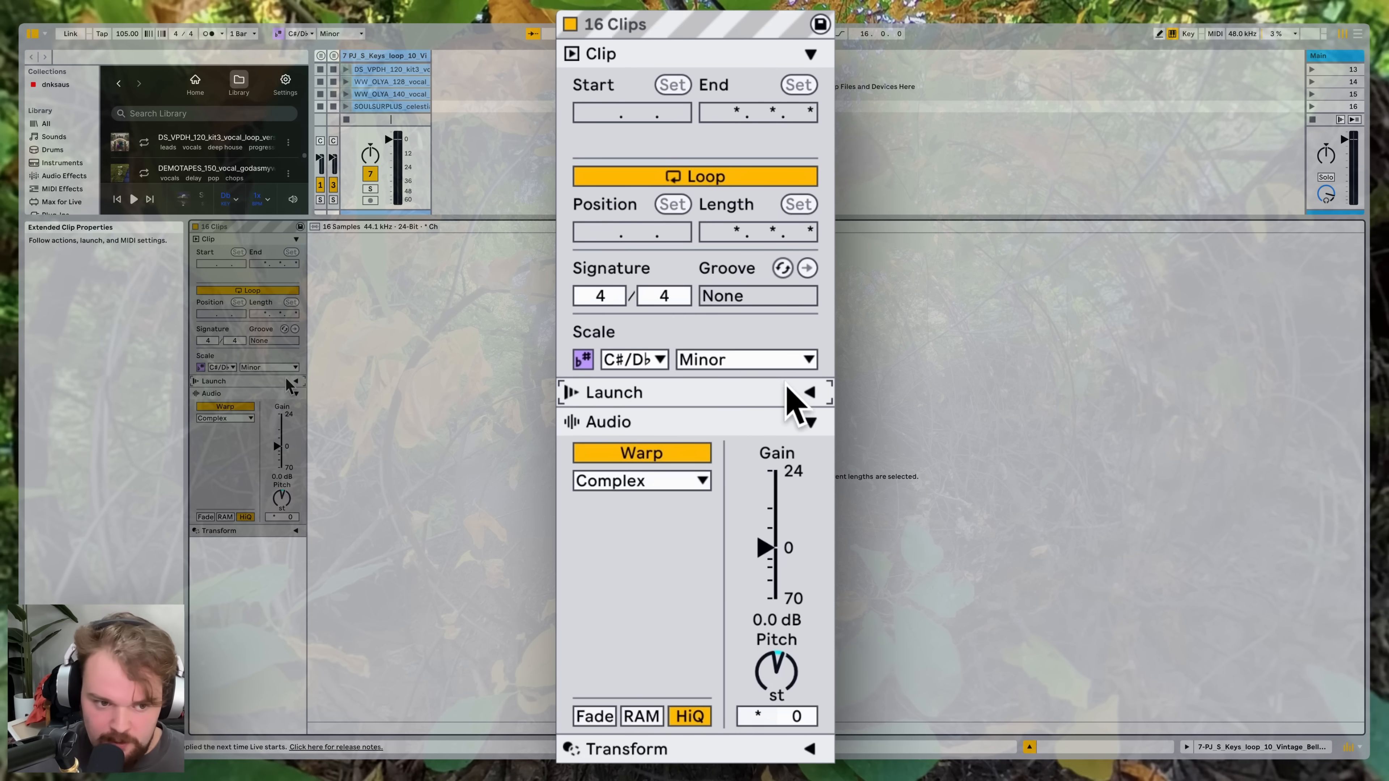
{"action": "left_click", "coordinate": [296, 381]}
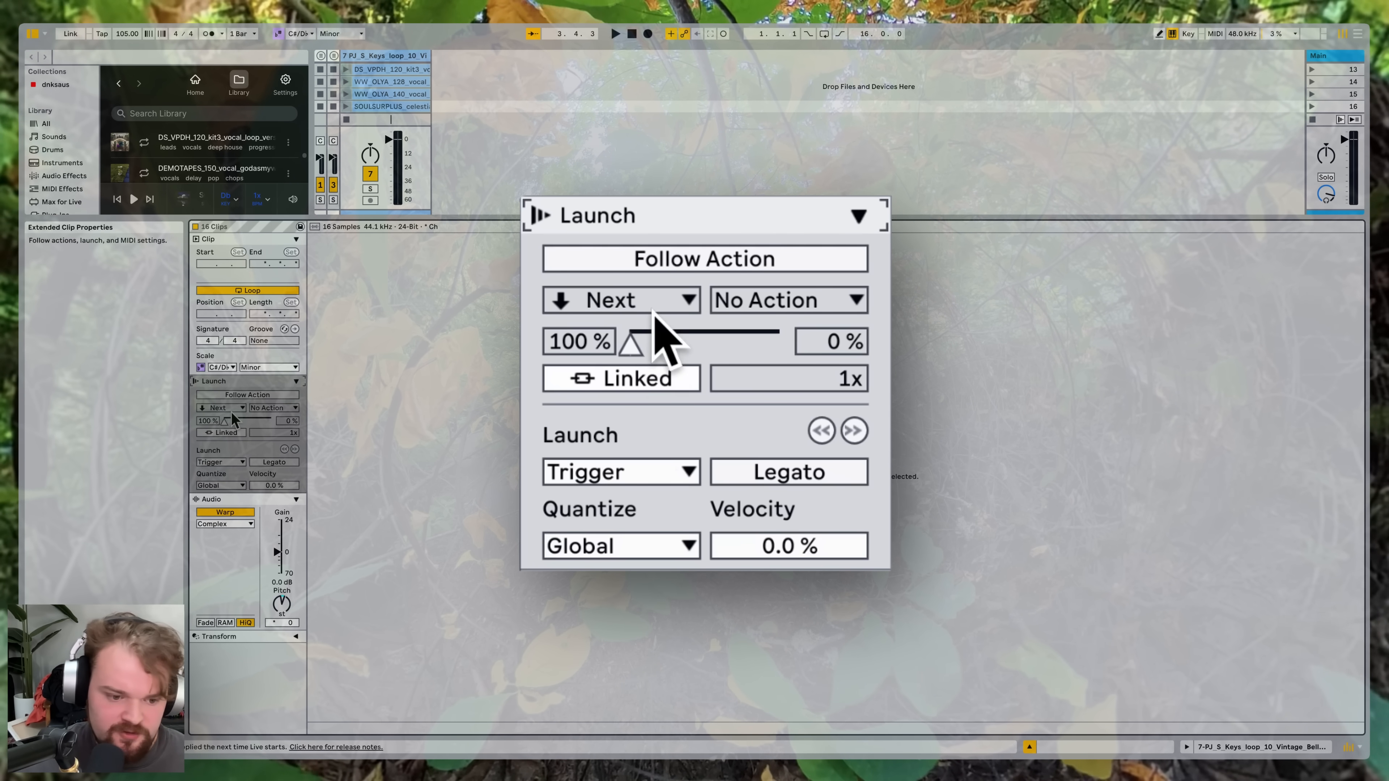
{"action": "left_click", "coordinate": [233, 393]}
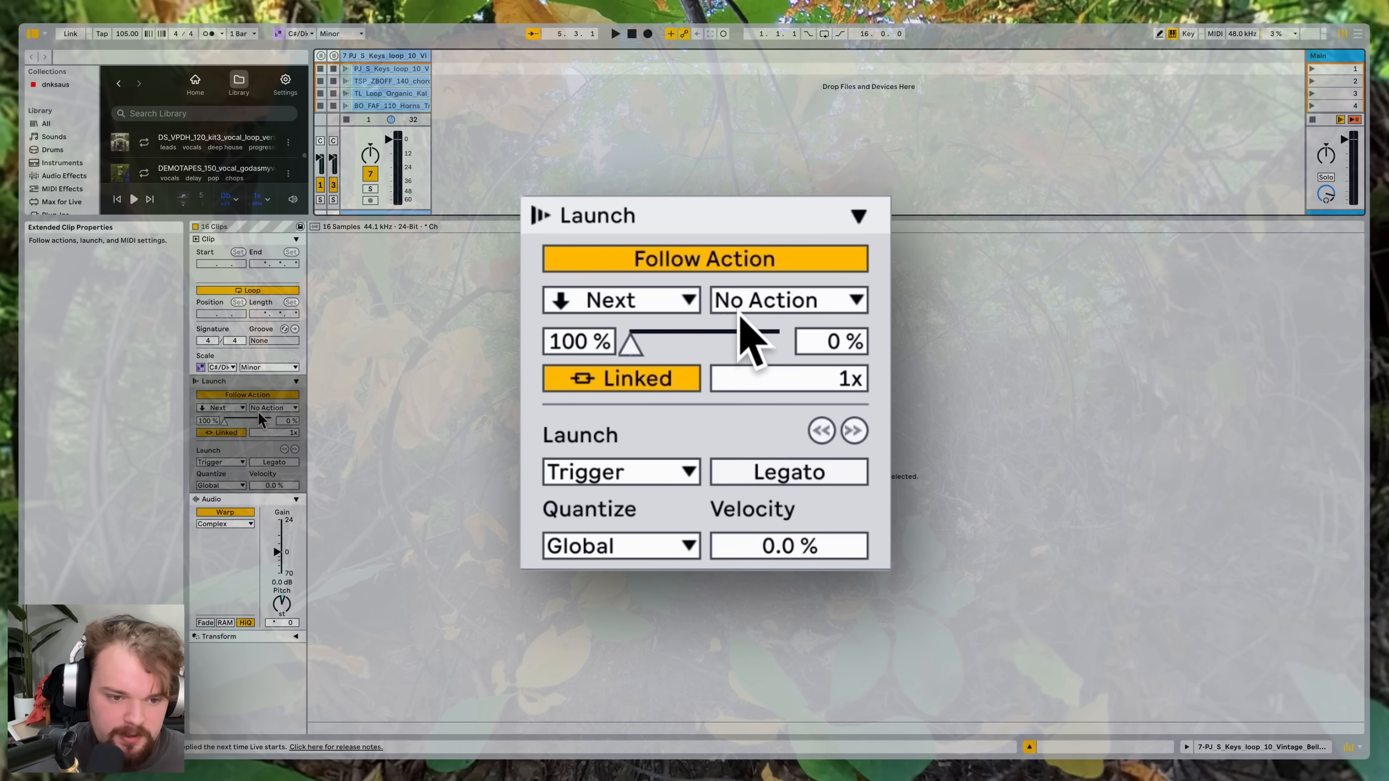
Set the clips' follow action to Any, unlinked from clip length, with a follow action time of 0.1.0.
{"action": "left_click", "coordinate": [233, 408]}
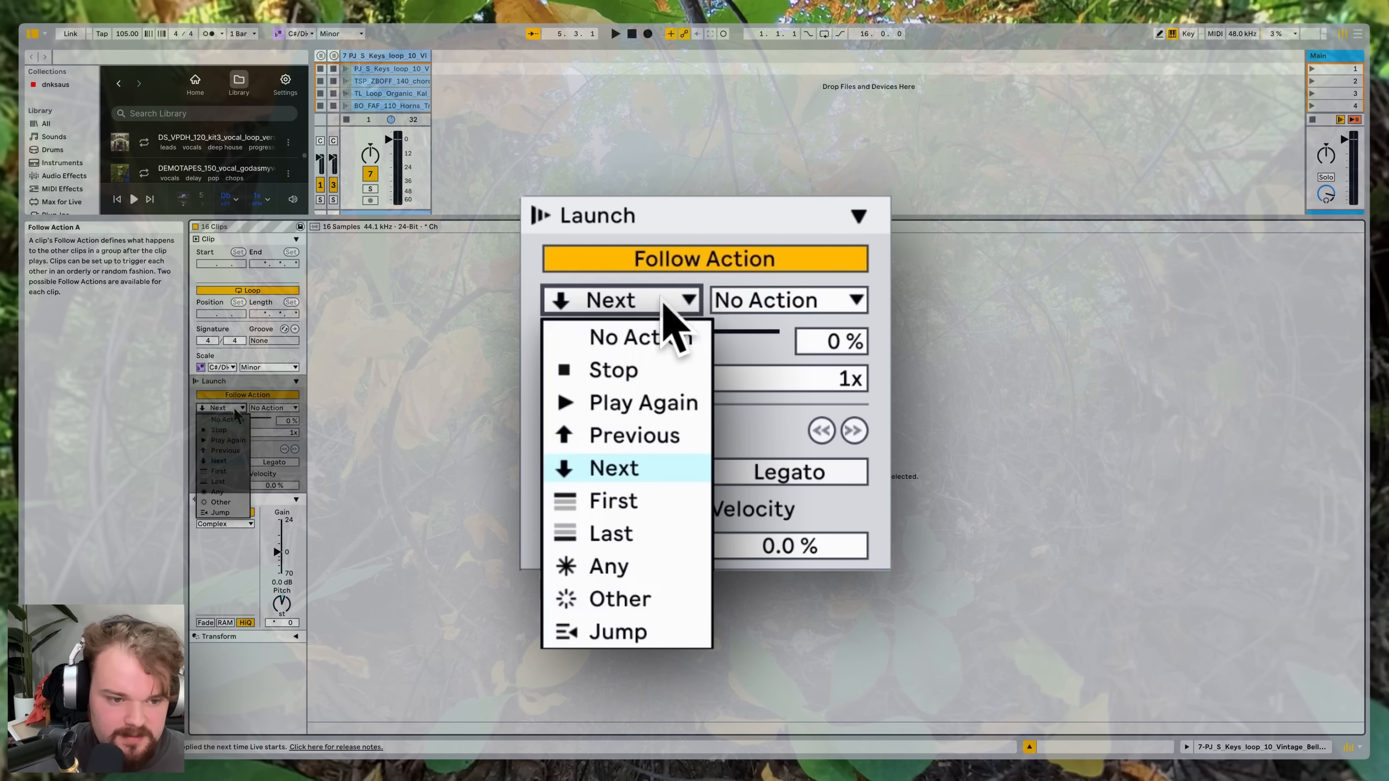
{"action": "left_click", "coordinate": [229, 489]}
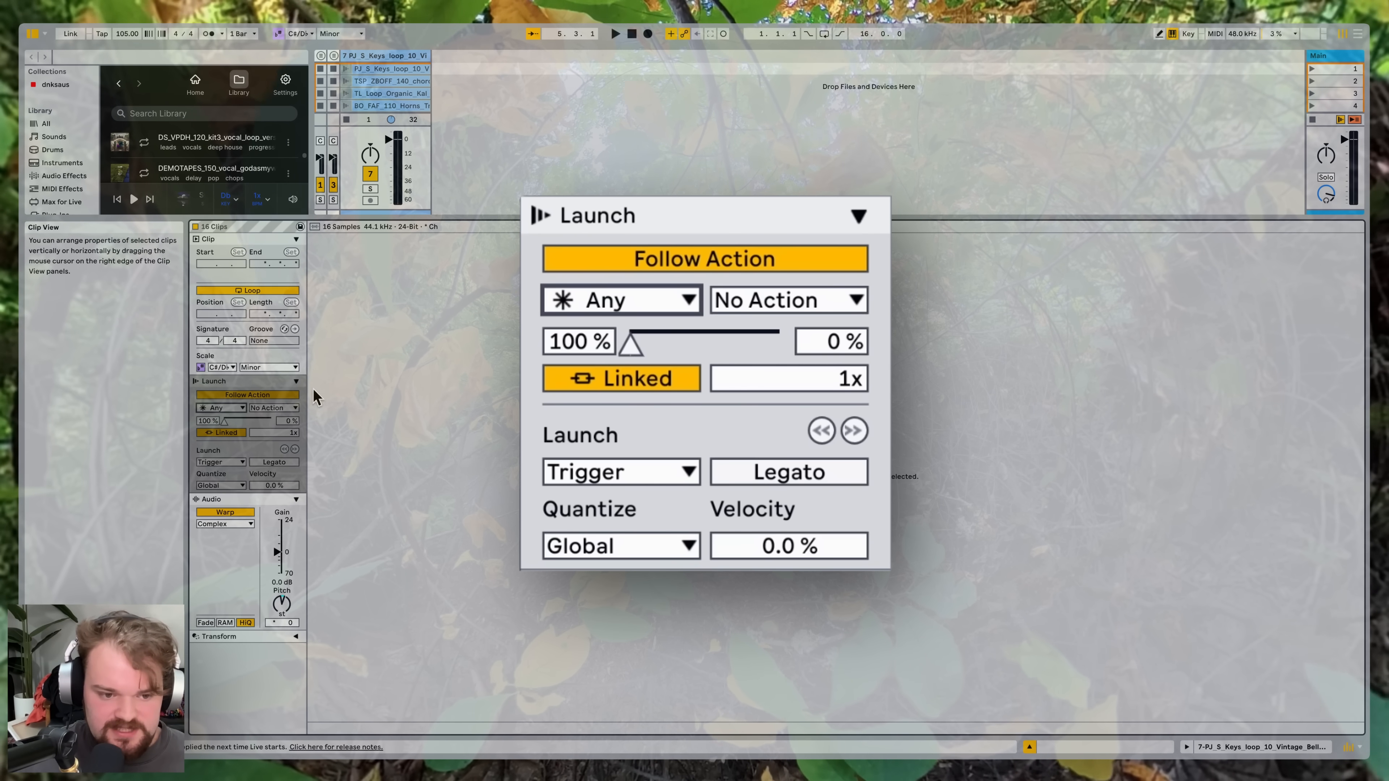
{"action": "left_click", "coordinate": [232, 435]}
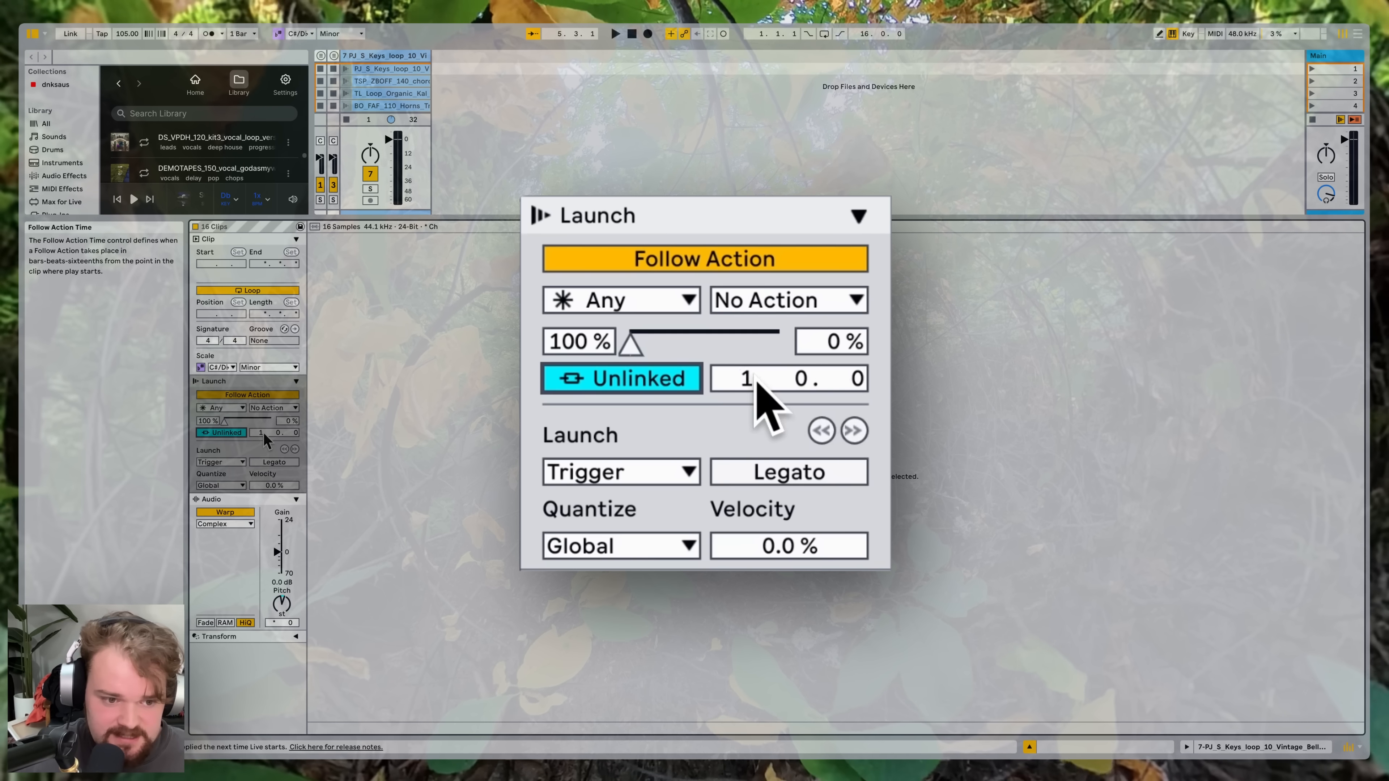
{"action": "left_click_drag", "start_coordinate": [296, 432], "coordinate": [295, 446]}
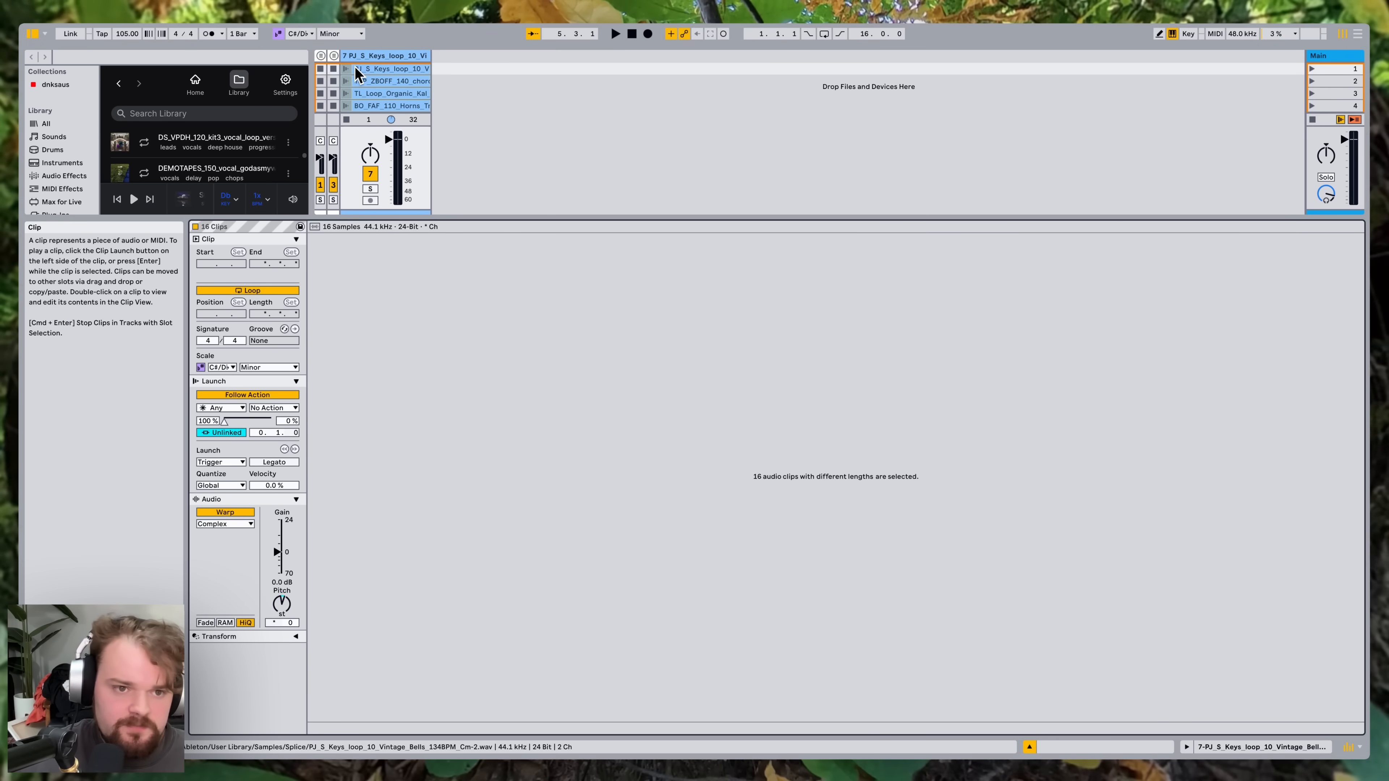
Launch the first loop clip to test the random switching, and turn on Legato for all the loop clips.
{"action": "left_click", "coordinate": [348, 69]}
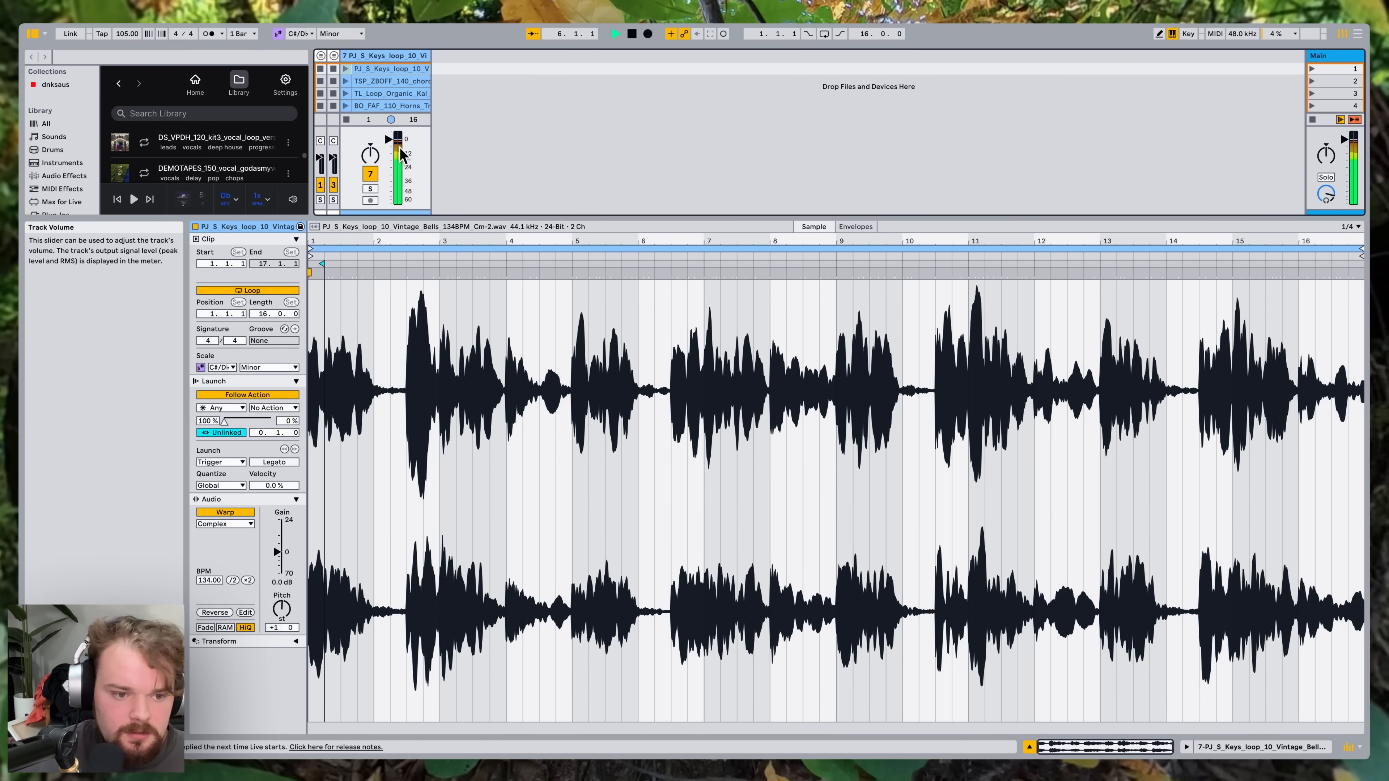
{"action": "key", "text": "space"}
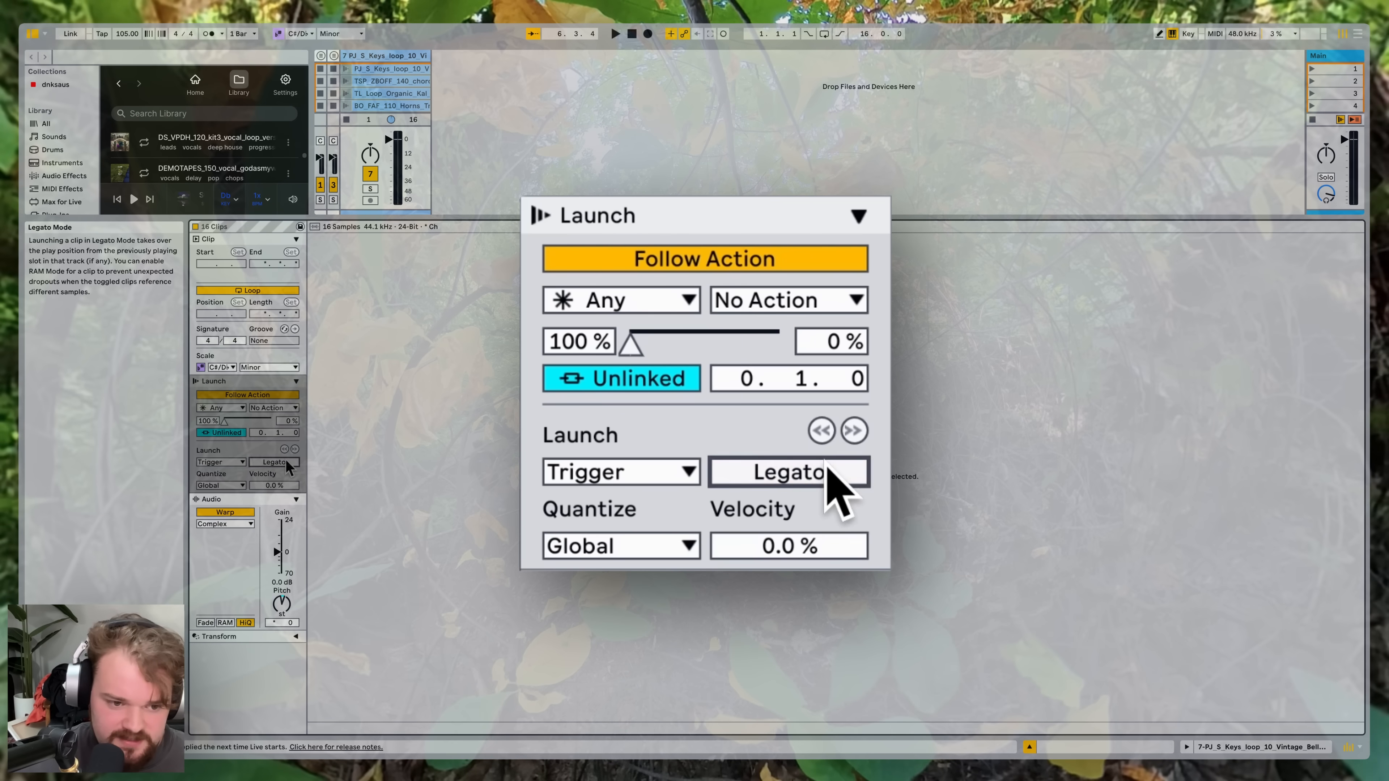
{"action": "left_click", "coordinate": [285, 463]}
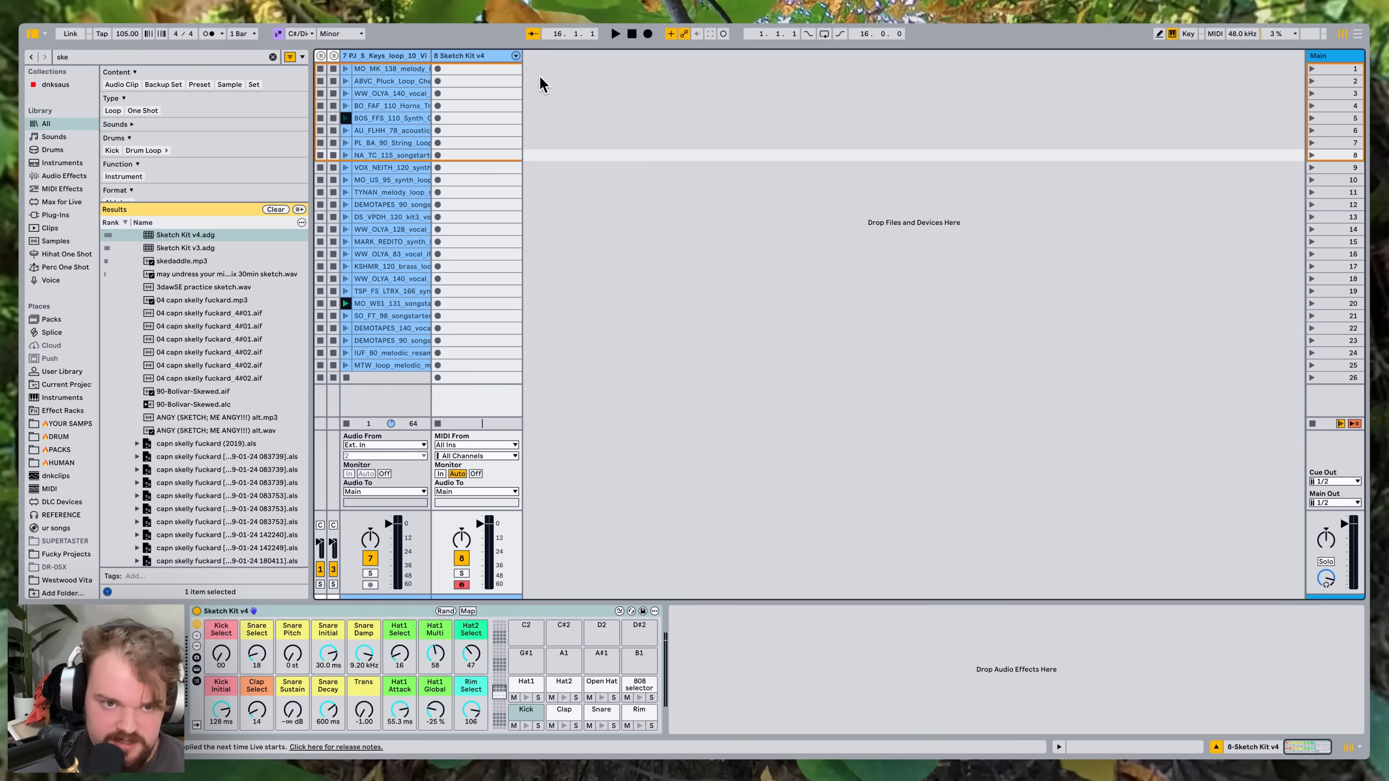
Create a MIDI clip in the first slot of the Sketch Kit v4 track and draw a kick and clap pattern.
{"action": "left_click", "coordinate": [467, 69]}
{"action": "double_click", "coordinate": [468, 68]}
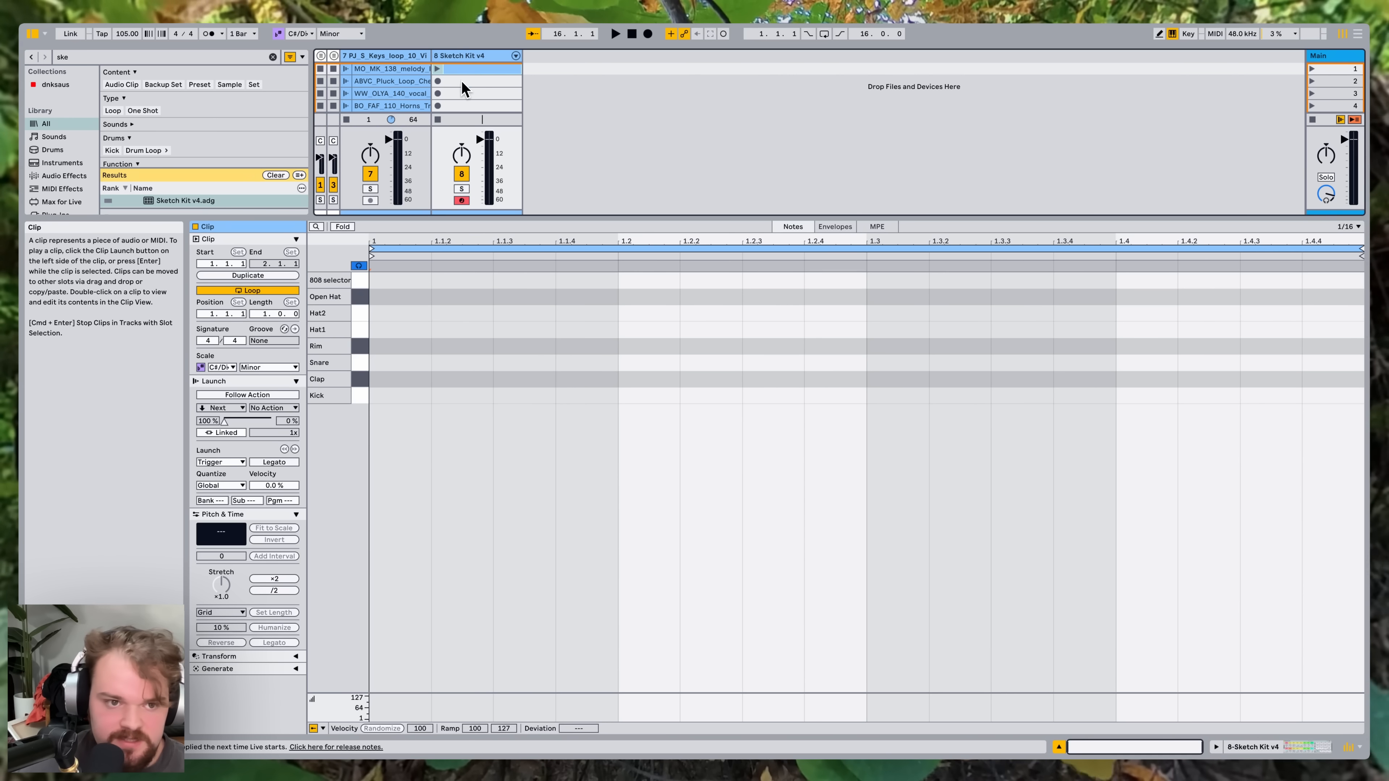
{"action": "key", "text": "b"}
{"action": "left_click", "coordinate": [395, 396]}
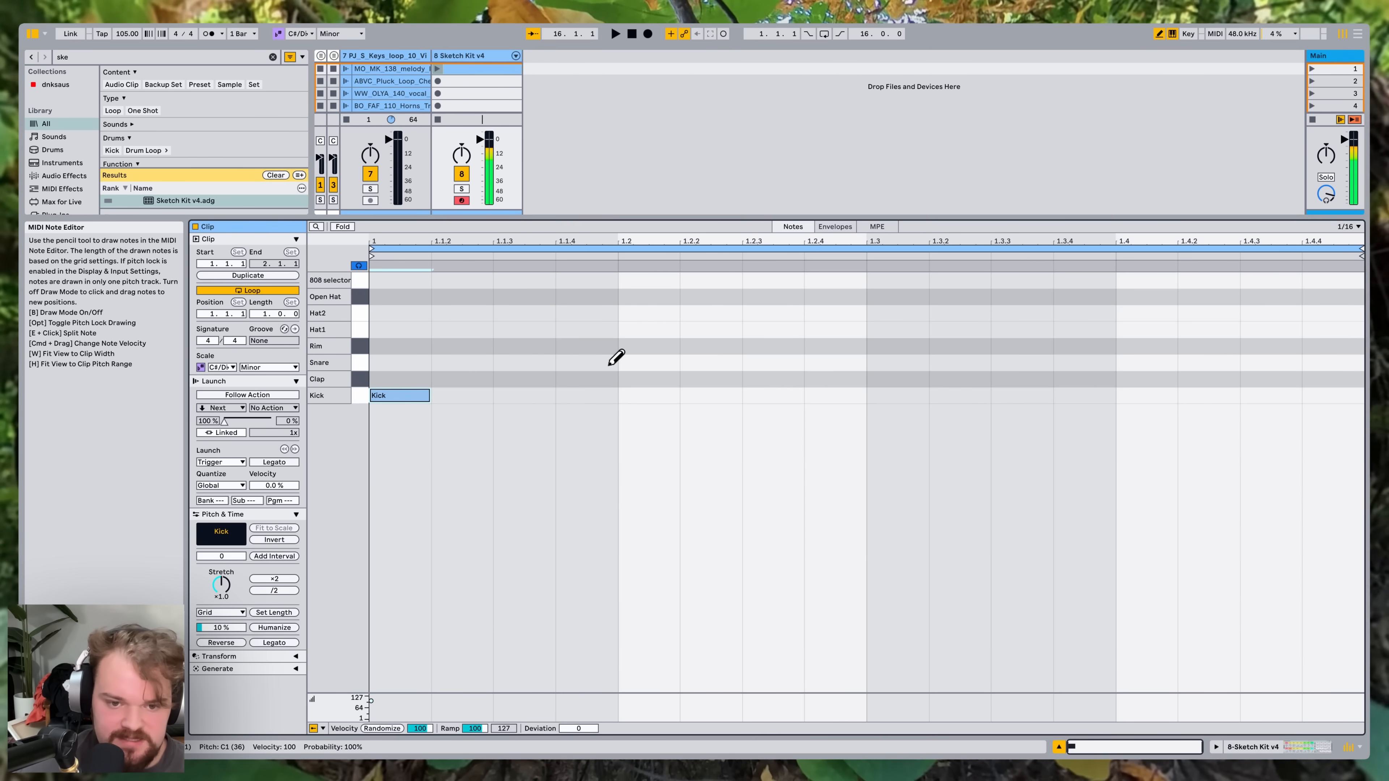
{"action": "left_click", "coordinate": [641, 375]}
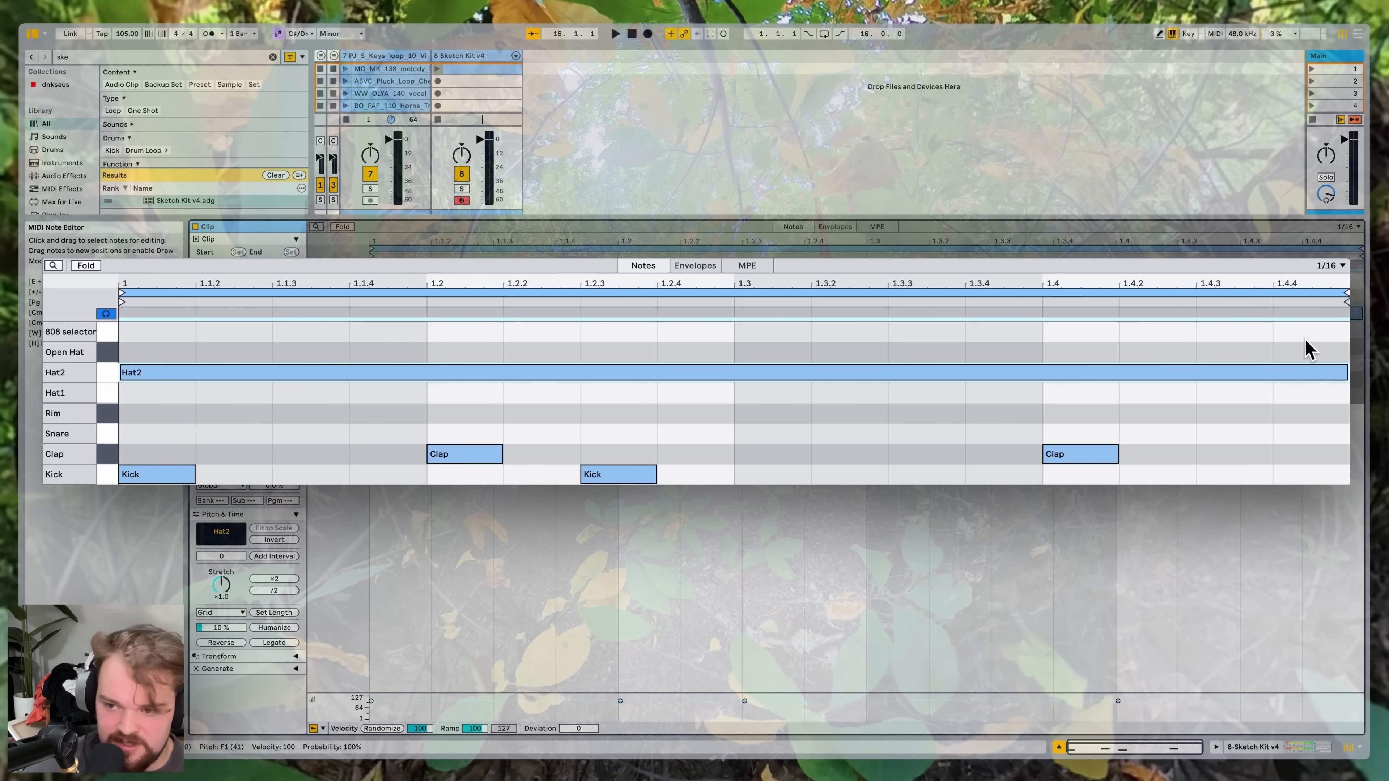
Split the long Hat2 note into even hits, and divide the one just before bar 2 into a fast roll.
{"action": "key", "text": "super+e"}
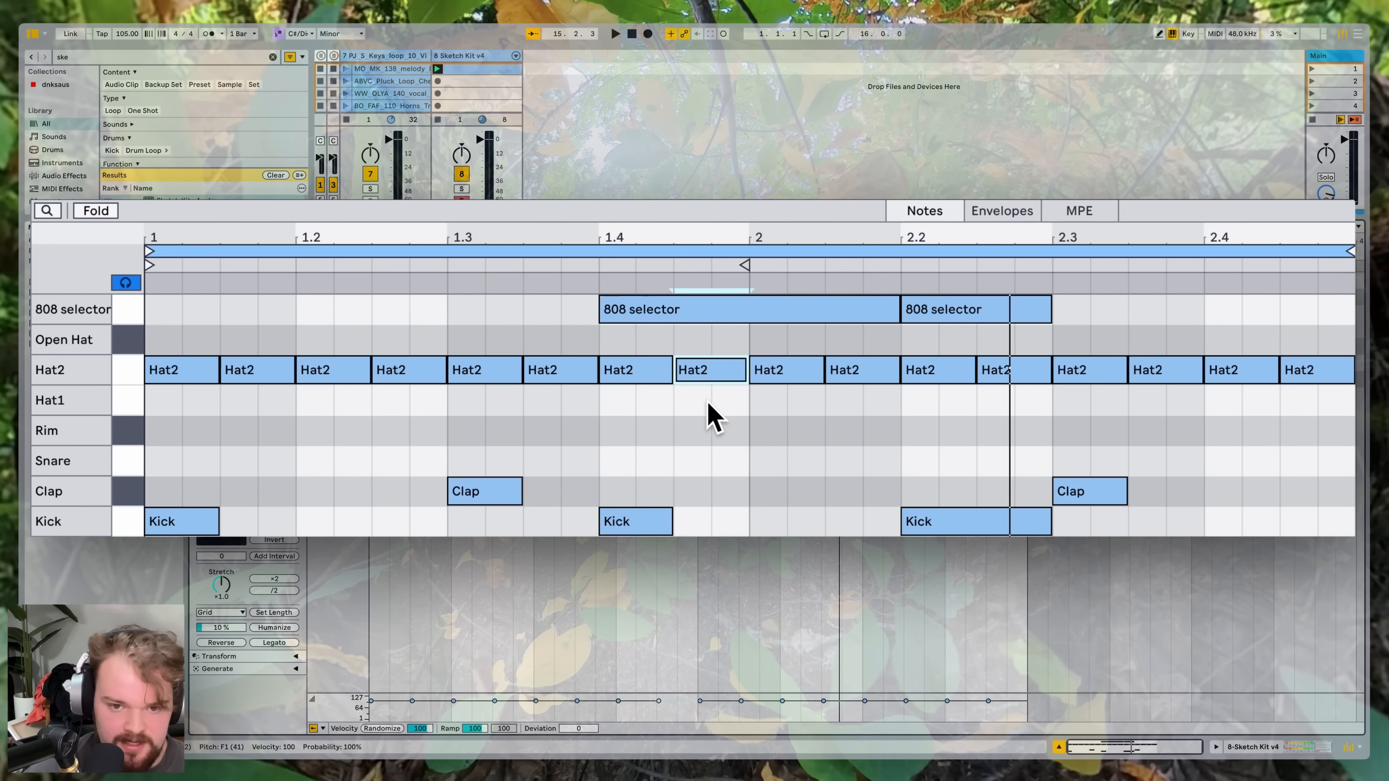
{"action": "key", "text": "super+e"}
{"action": "key", "text": "super+Up"}
{"action": "key", "text": "super+Up"}
{"action": "key", "text": "super+Up"}
{"action": "key", "text": "super+Up"}
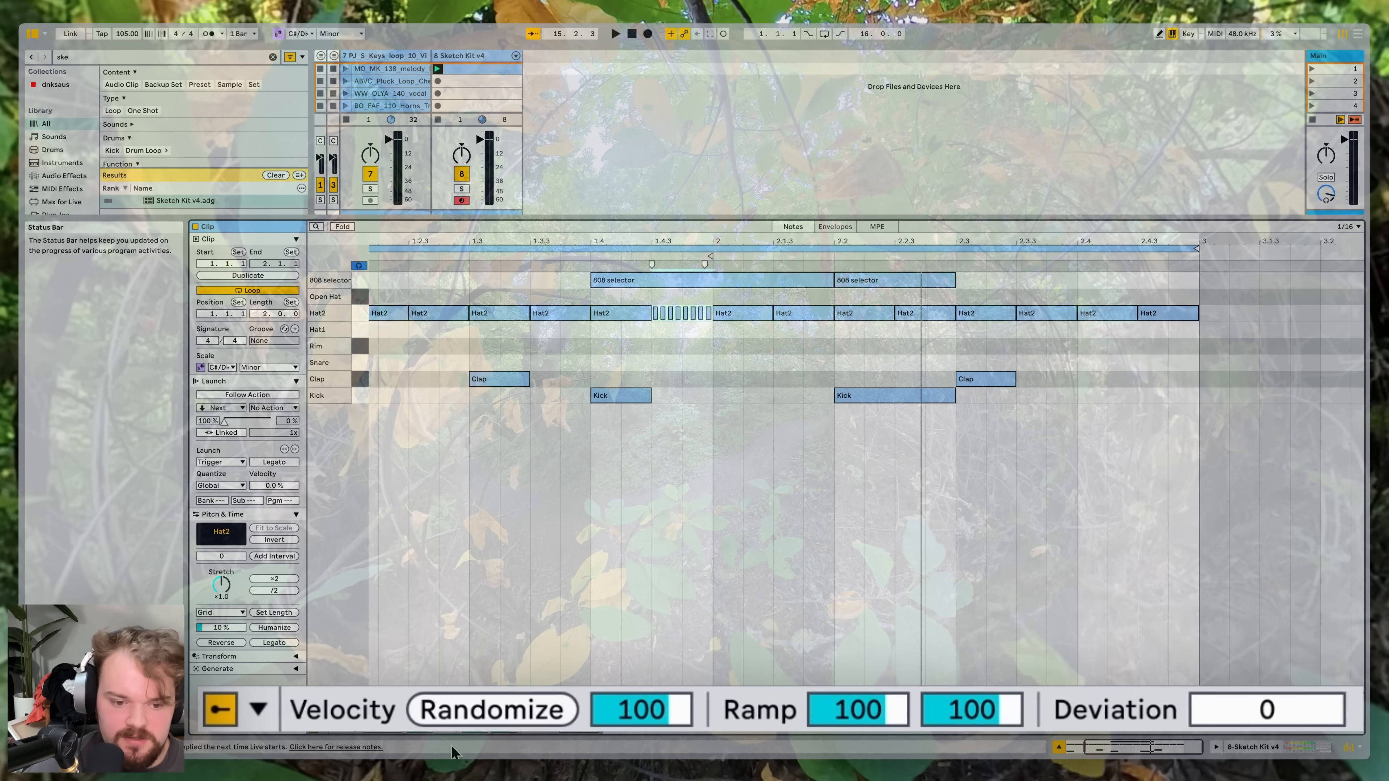
Set the start of the hat roll's velocity ramp to 1 and play back the drum pattern with the loops.
{"action": "left_click_drag", "start_coordinate": [471, 729], "coordinate": [471, 780]}
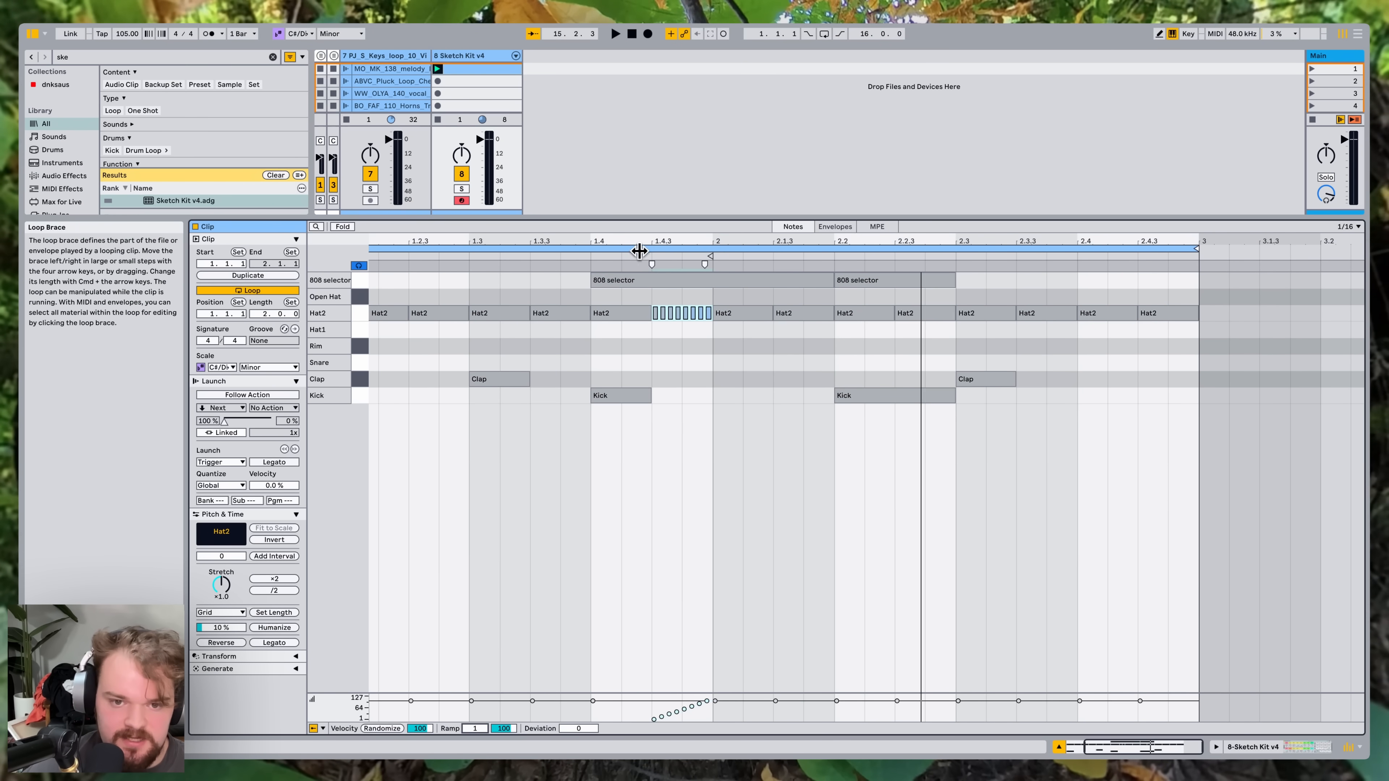
{"action": "key", "text": "w"}
{"action": "key", "text": "space"}
{"action": "key", "text": "super+a"}
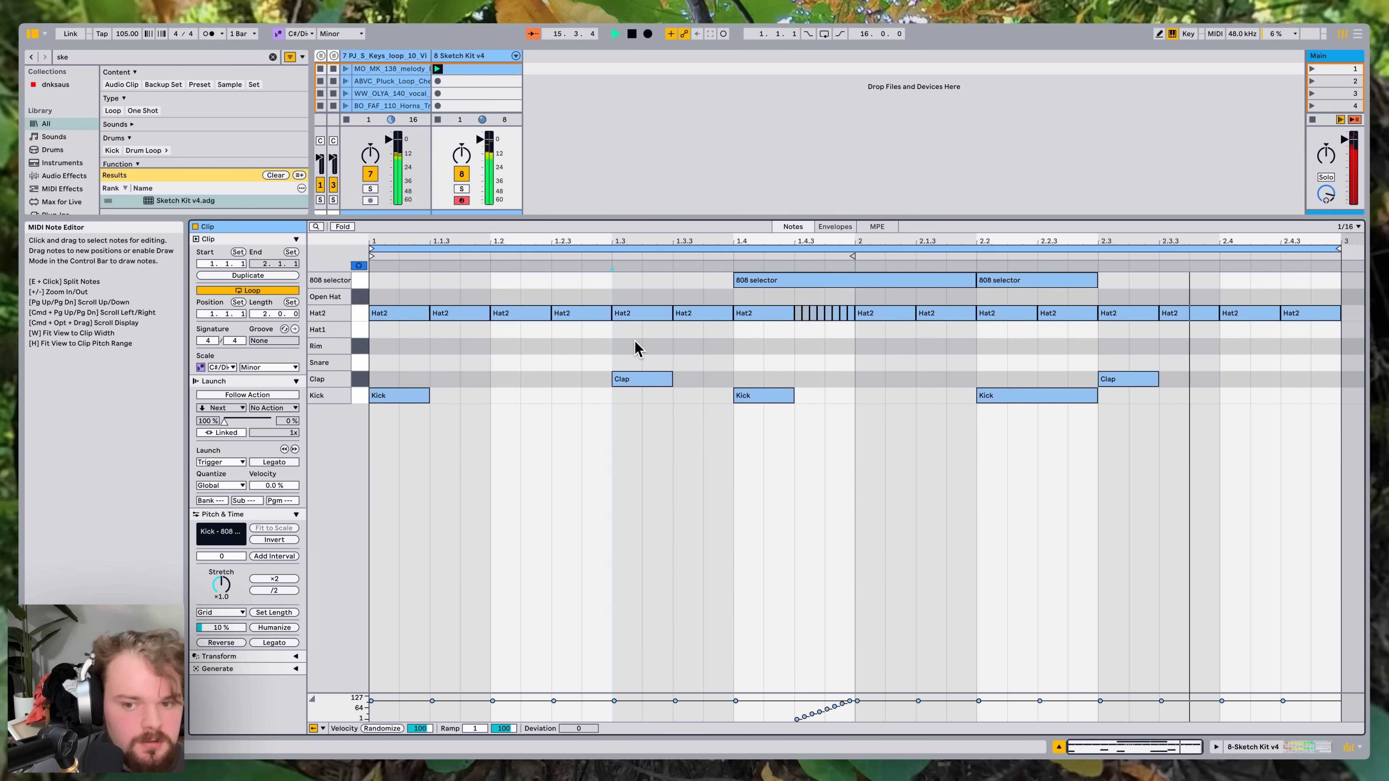
Record the randomly switching loops and the Sketch Kit v4 drum pattern from Session View into the arrangement, and stop.
{"action": "key", "text": "shift+Tab"}
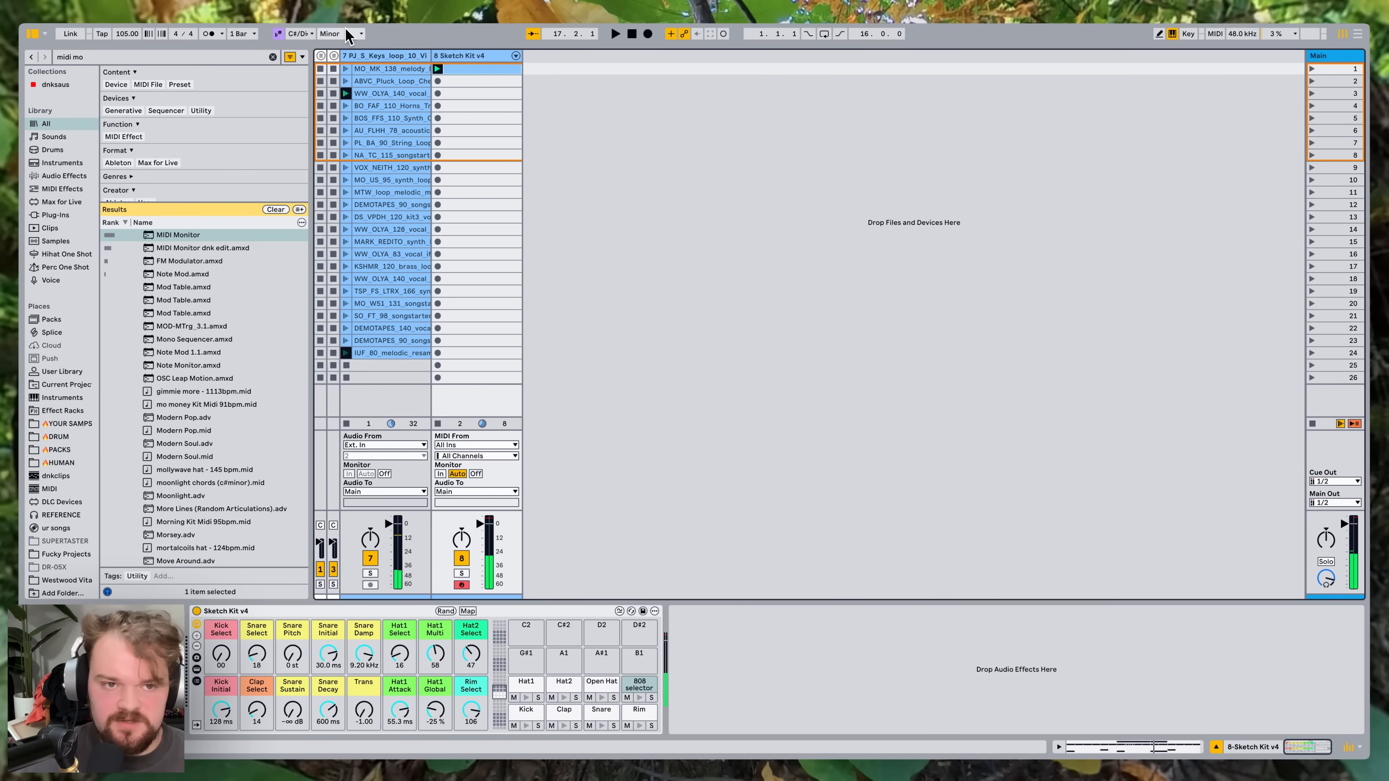
{"action": "left_click", "coordinate": [401, 58]}
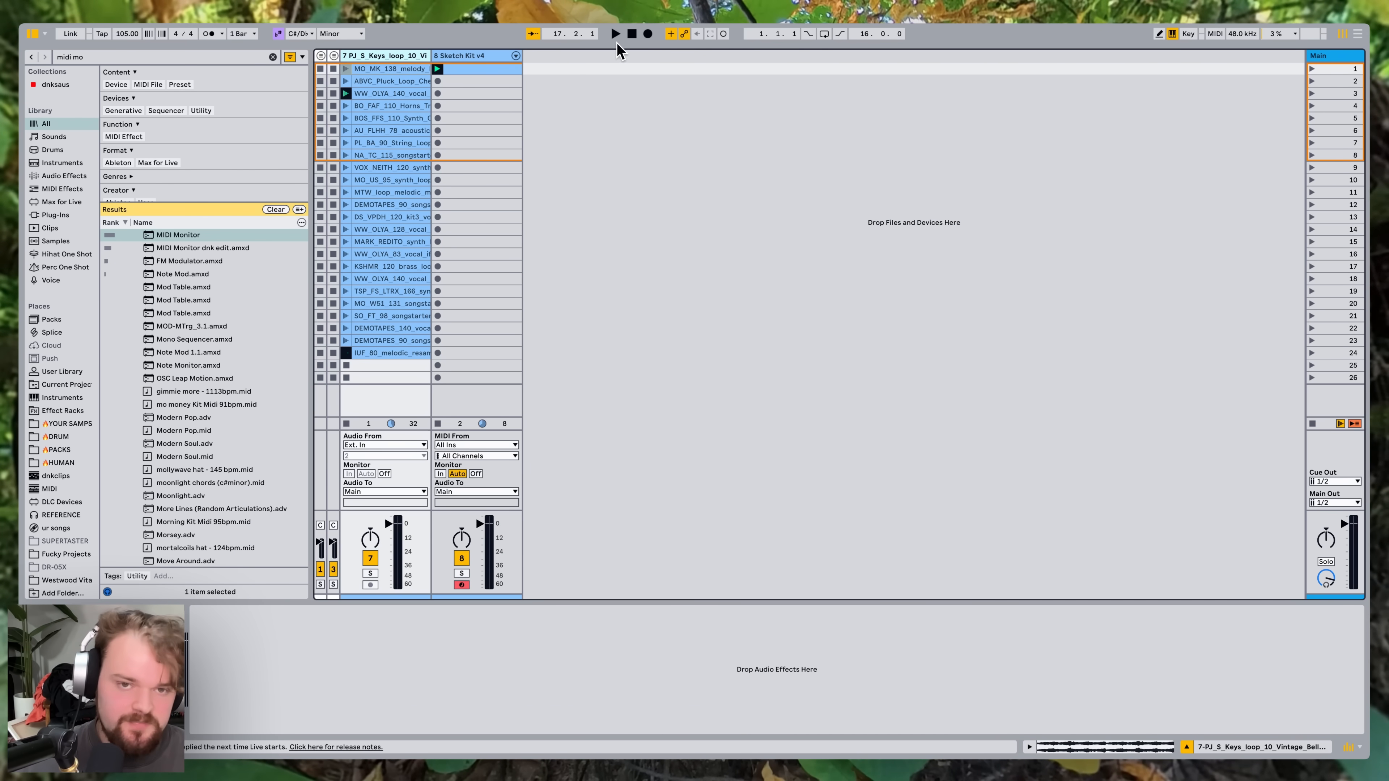
{"action": "left_click", "coordinate": [646, 34]}
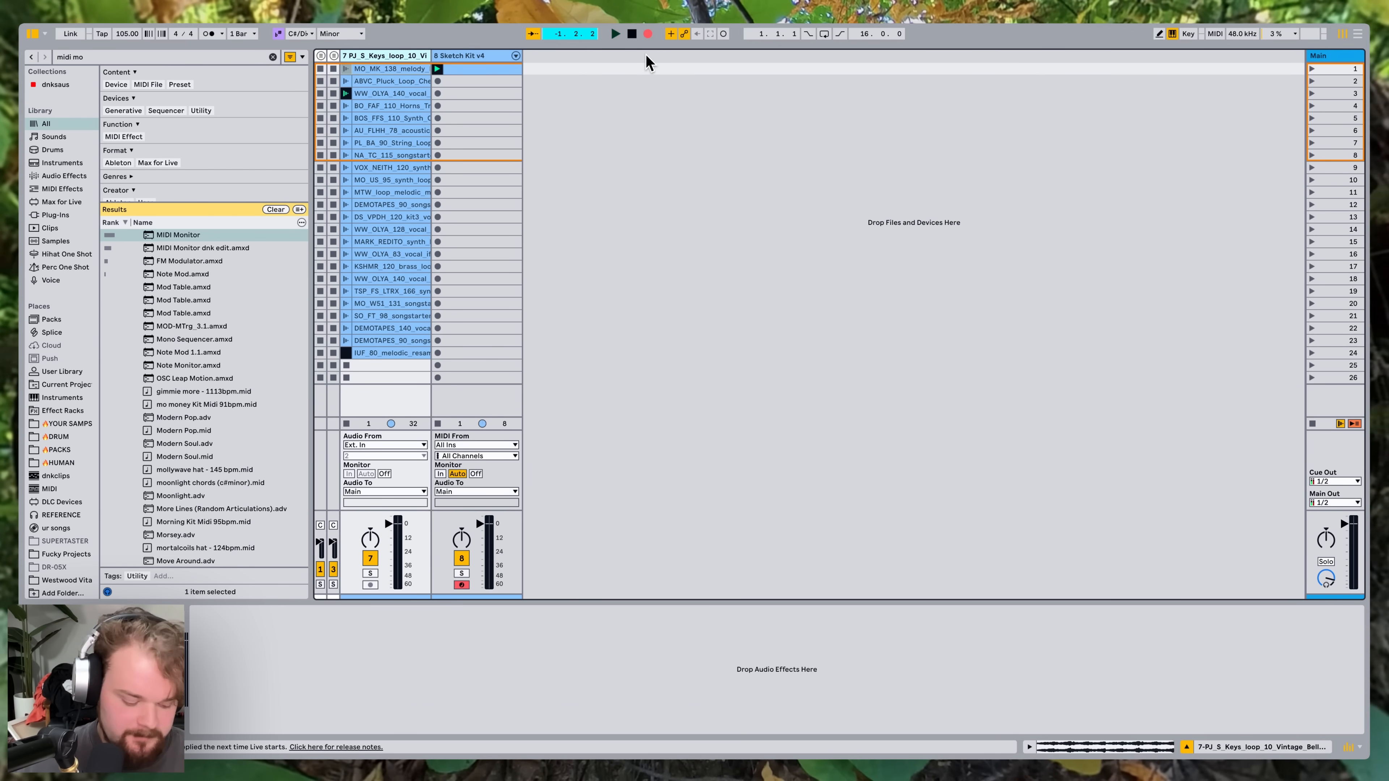
{"action": "key", "text": "Tab"}
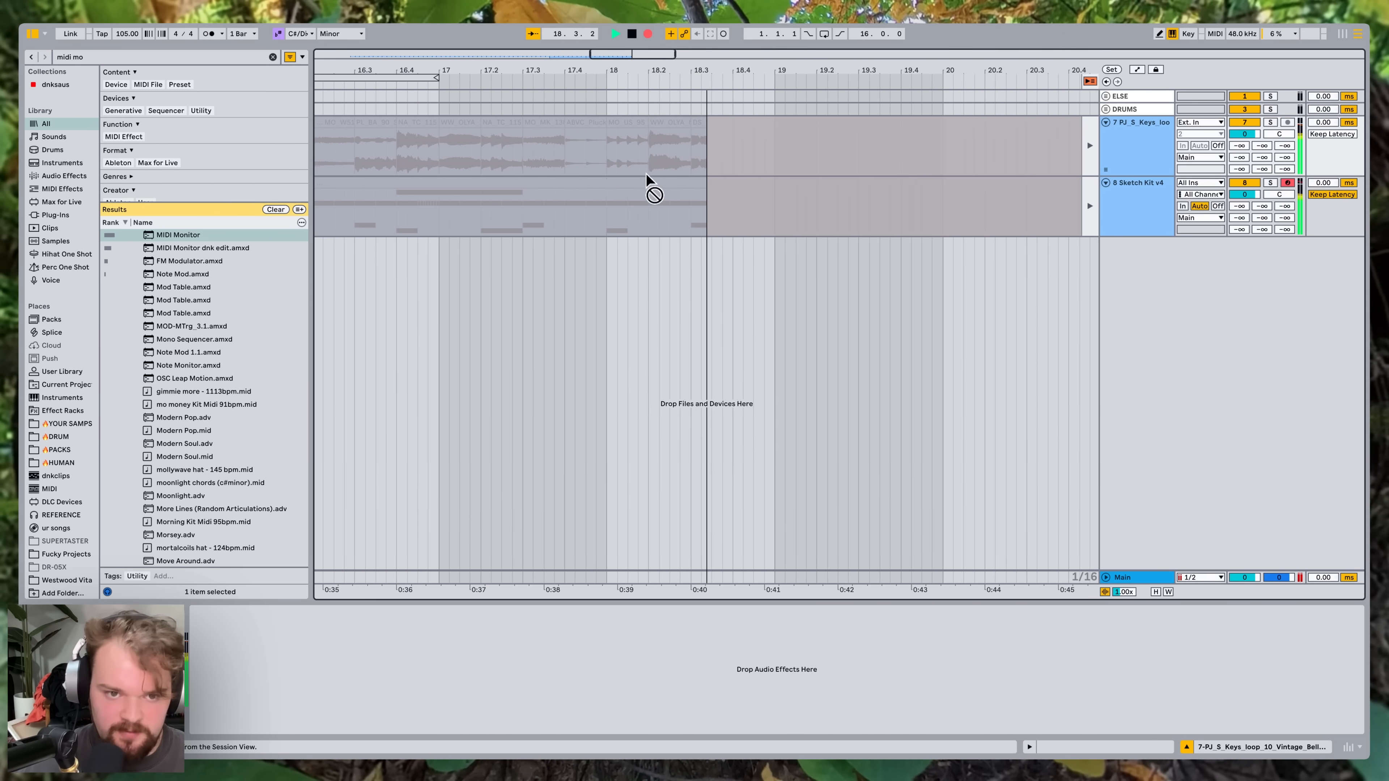
{"action": "key", "text": "space"}
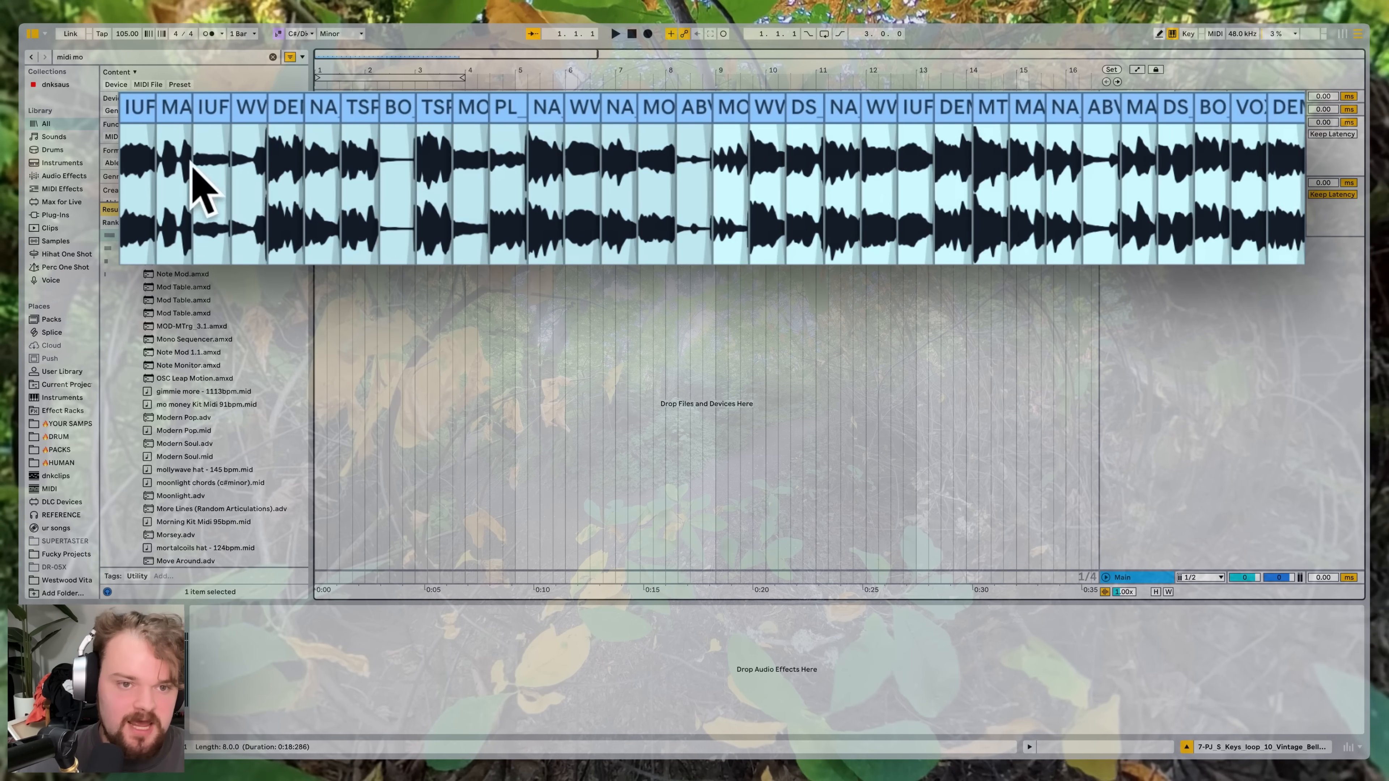
Play back the recorded loop chops from the first clip at the start of the arrangement.
{"action": "scroll", "coordinate": [232, 210], "scroll_direction": "up", "scroll_amount": 5}
{"action": "scroll", "coordinate": [748, 210], "scroll_direction": "left", "scroll_amount": 1}
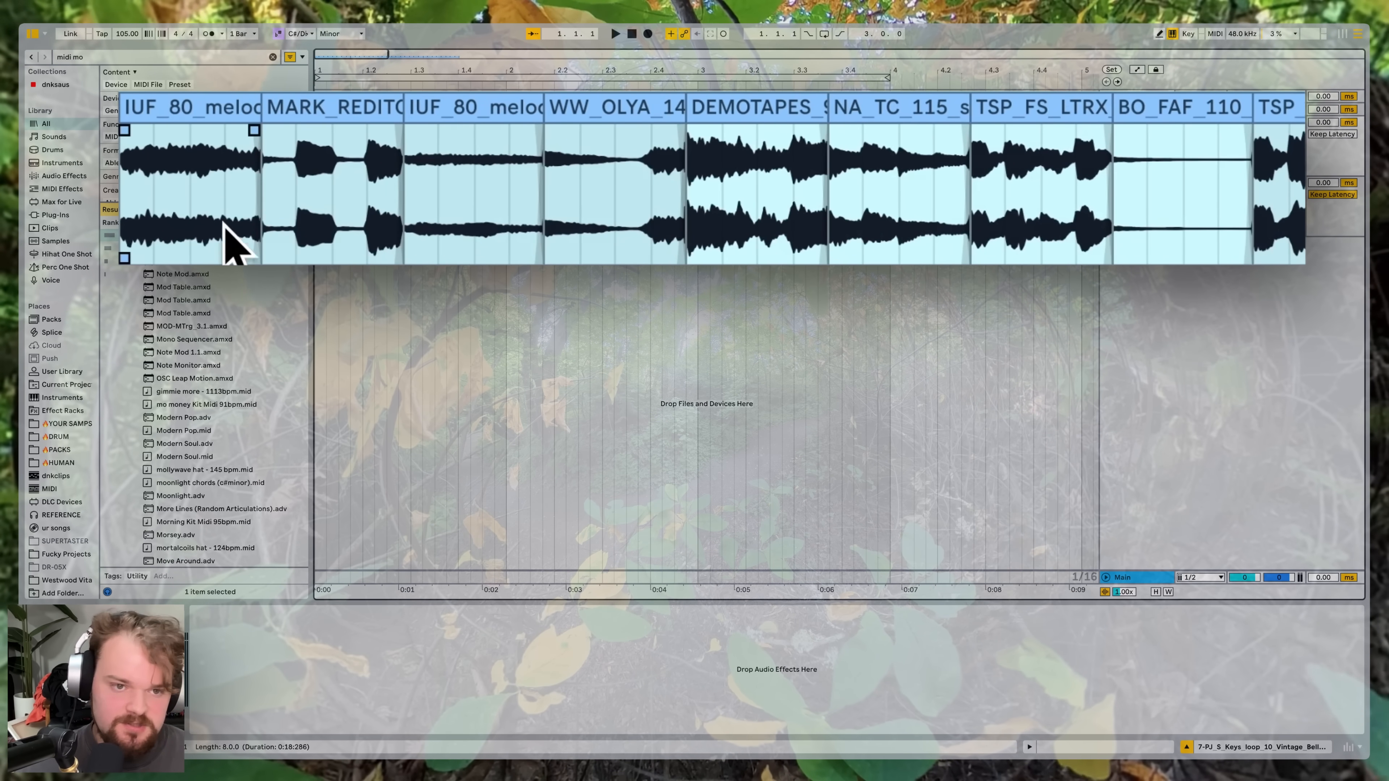
{"action": "left_click", "coordinate": [214, 160]}
{"action": "key", "text": "space"}
Add Echo to the loop track, enable Ducking with an 84.2 ms release, and set Dry/Wet to 29 %.
{"action": "key", "text": "super+f"}
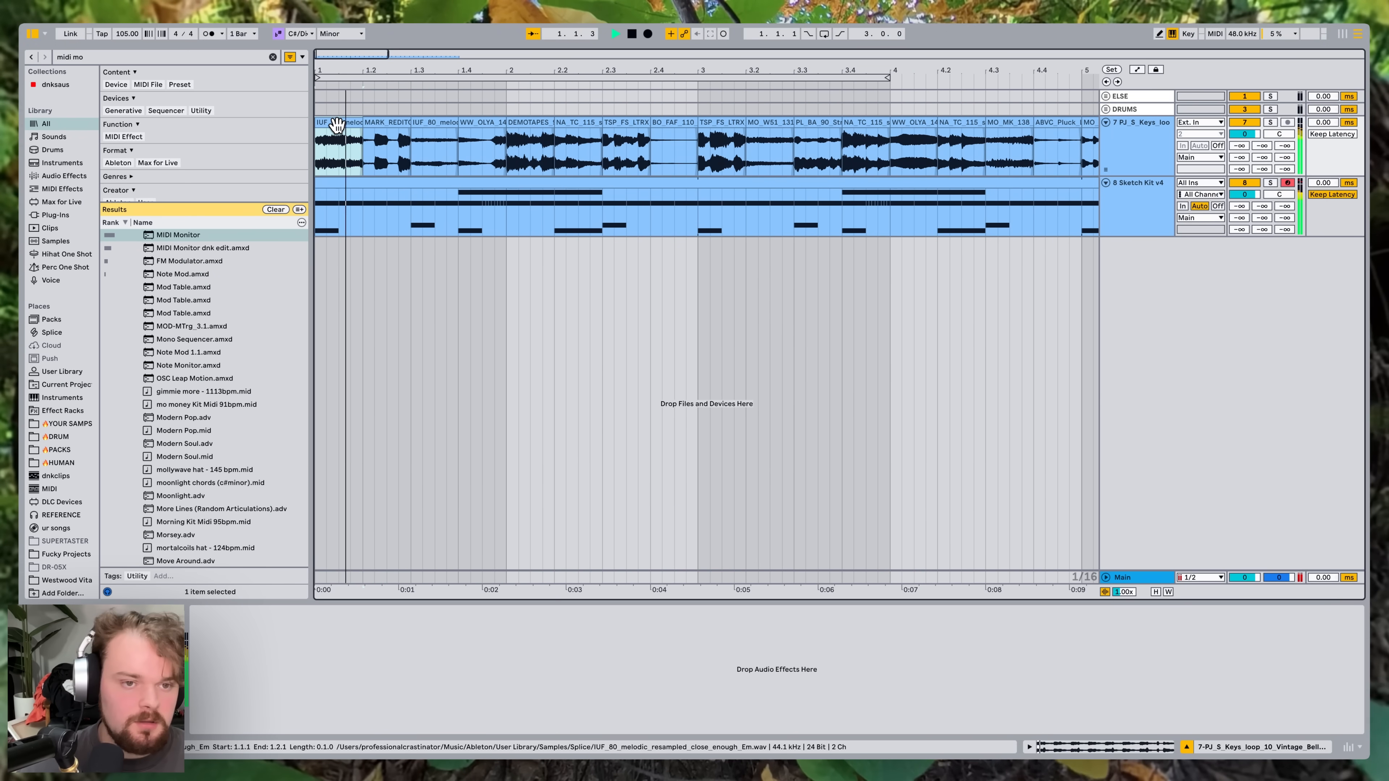
{"action": "type", "text": "ec"}
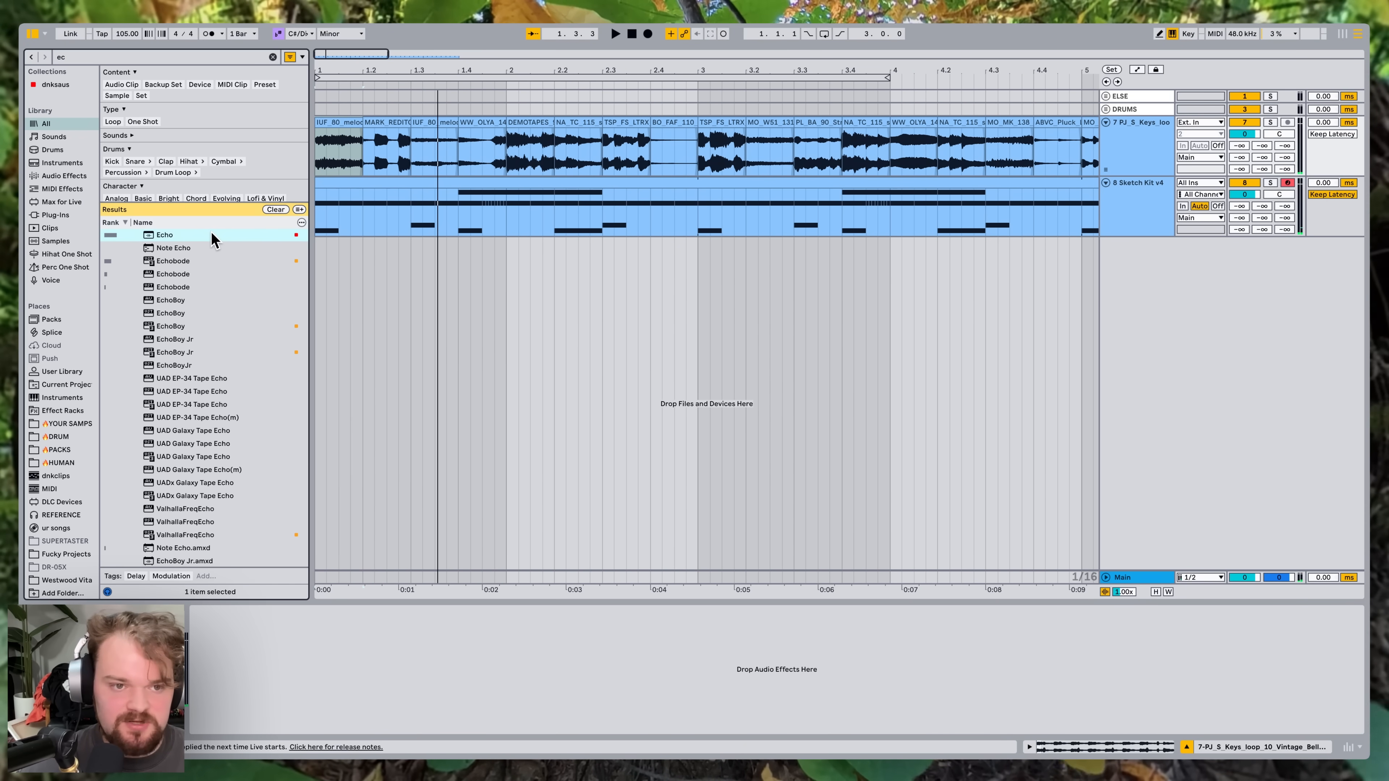
{"action": "left_click_drag", "start_coordinate": [214, 241], "coordinate": [381, 195]}
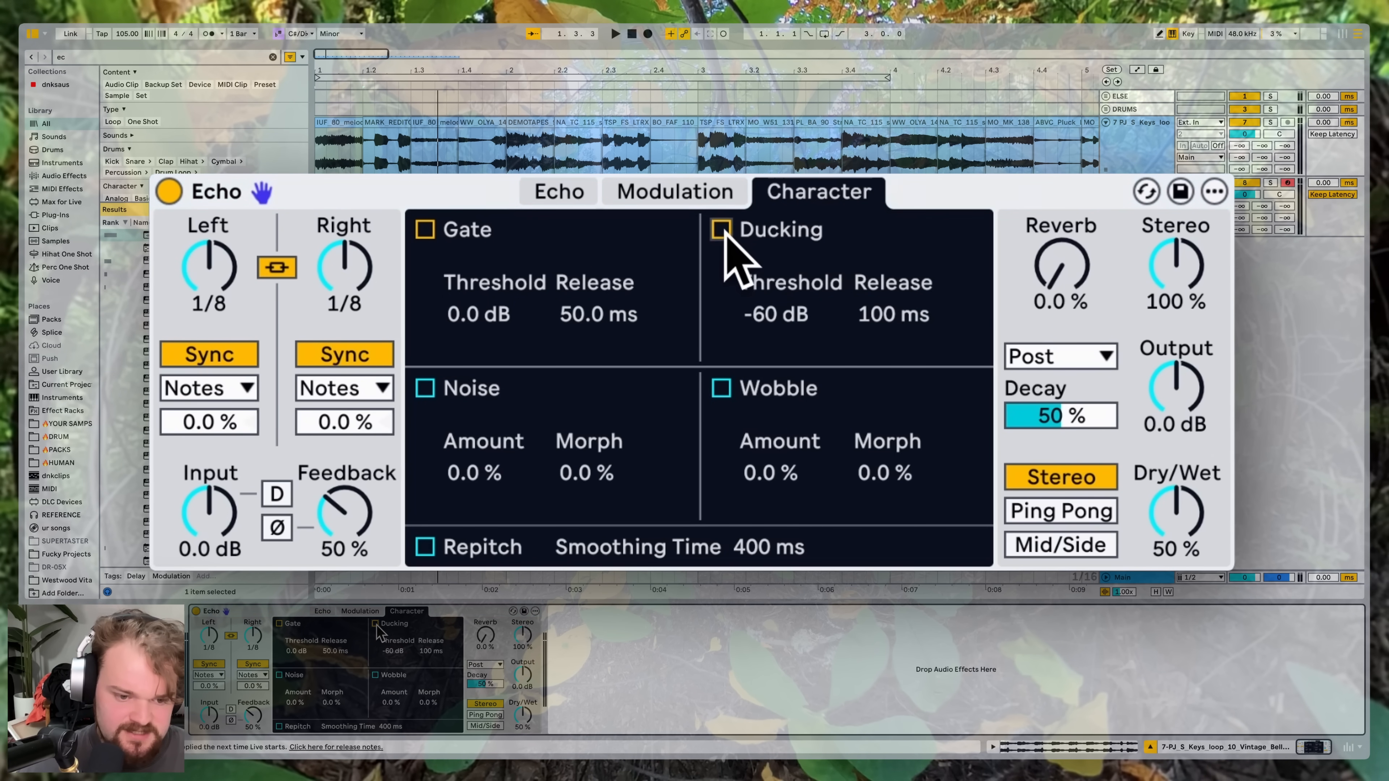
{"action": "left_click", "coordinate": [375, 625]}
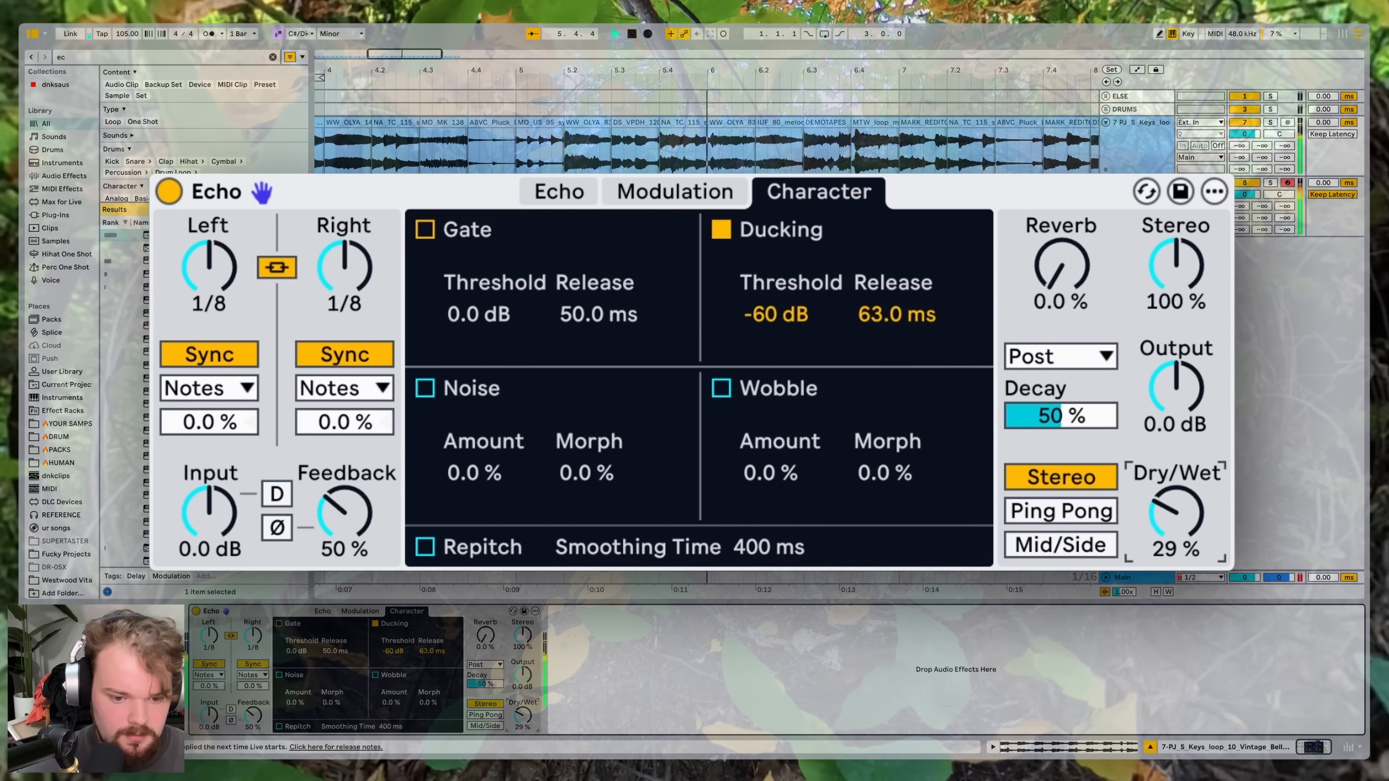
{"action": "left_click_drag", "start_coordinate": [895, 312], "coordinate": [896, 290]}
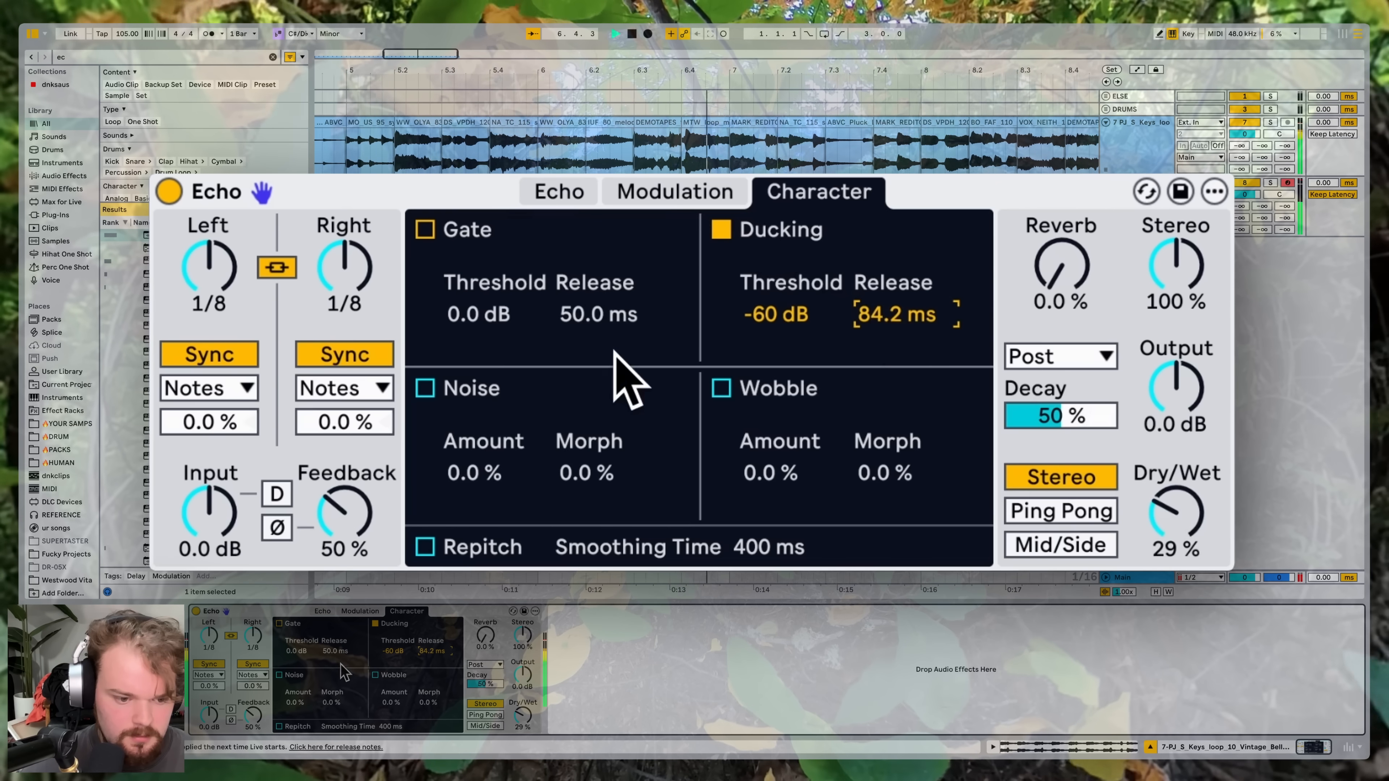
Show Echo's filter curve and raise its high-pass cutoff.
{"action": "left_click", "coordinate": [592, 203]}
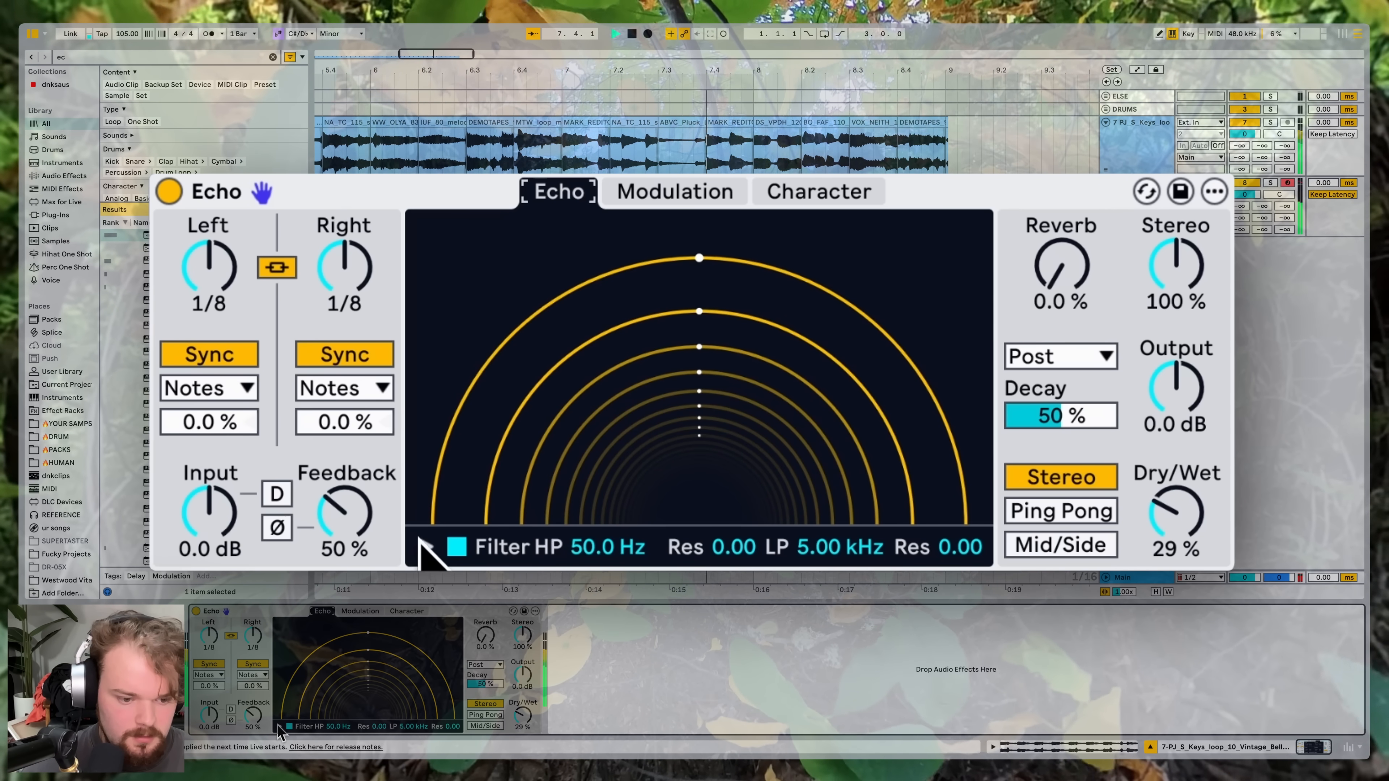
{"action": "left_click", "coordinate": [425, 546]}
{"action": "left_click_drag", "start_coordinate": [304, 716], "coordinate": [340, 713]}
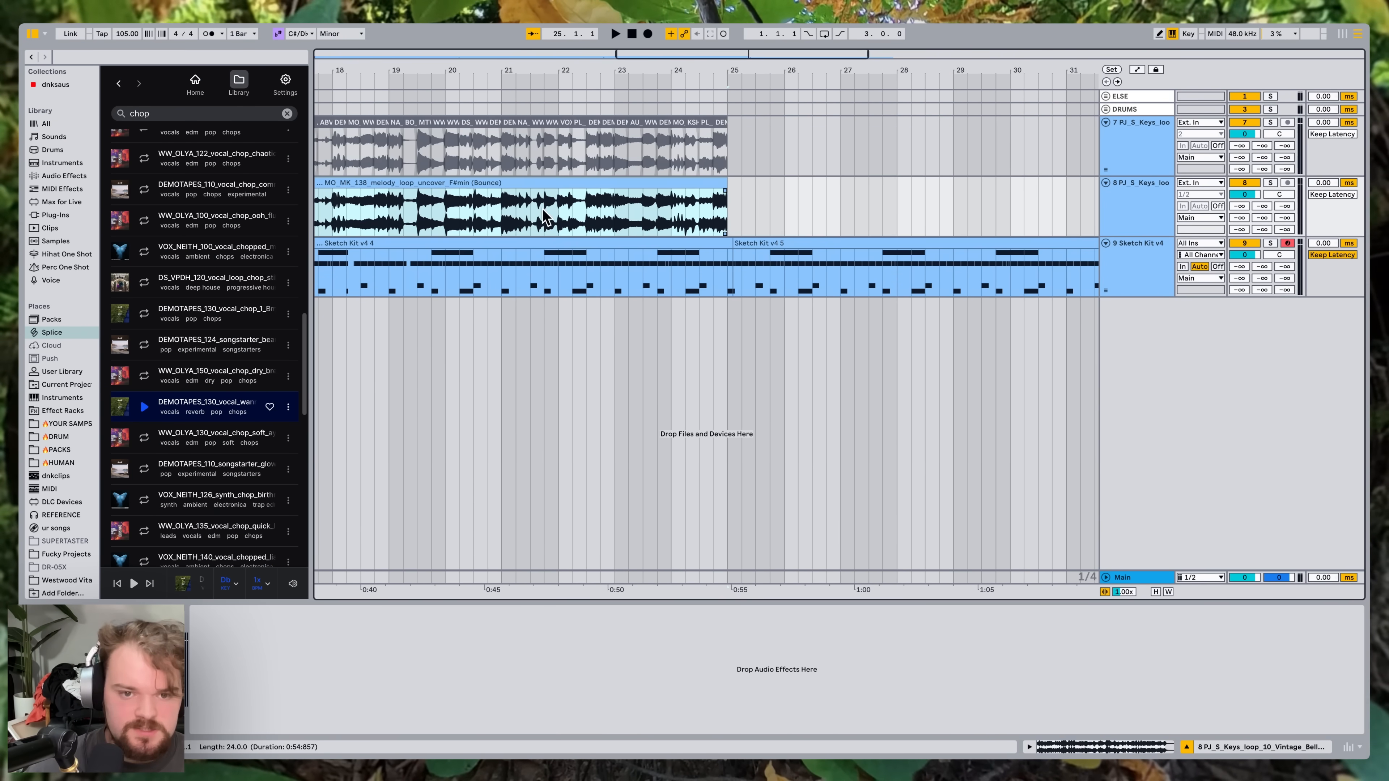
Load the bounced loop clip into Granulator III as its sample.
{"action": "left_click", "coordinate": [481, 221]}
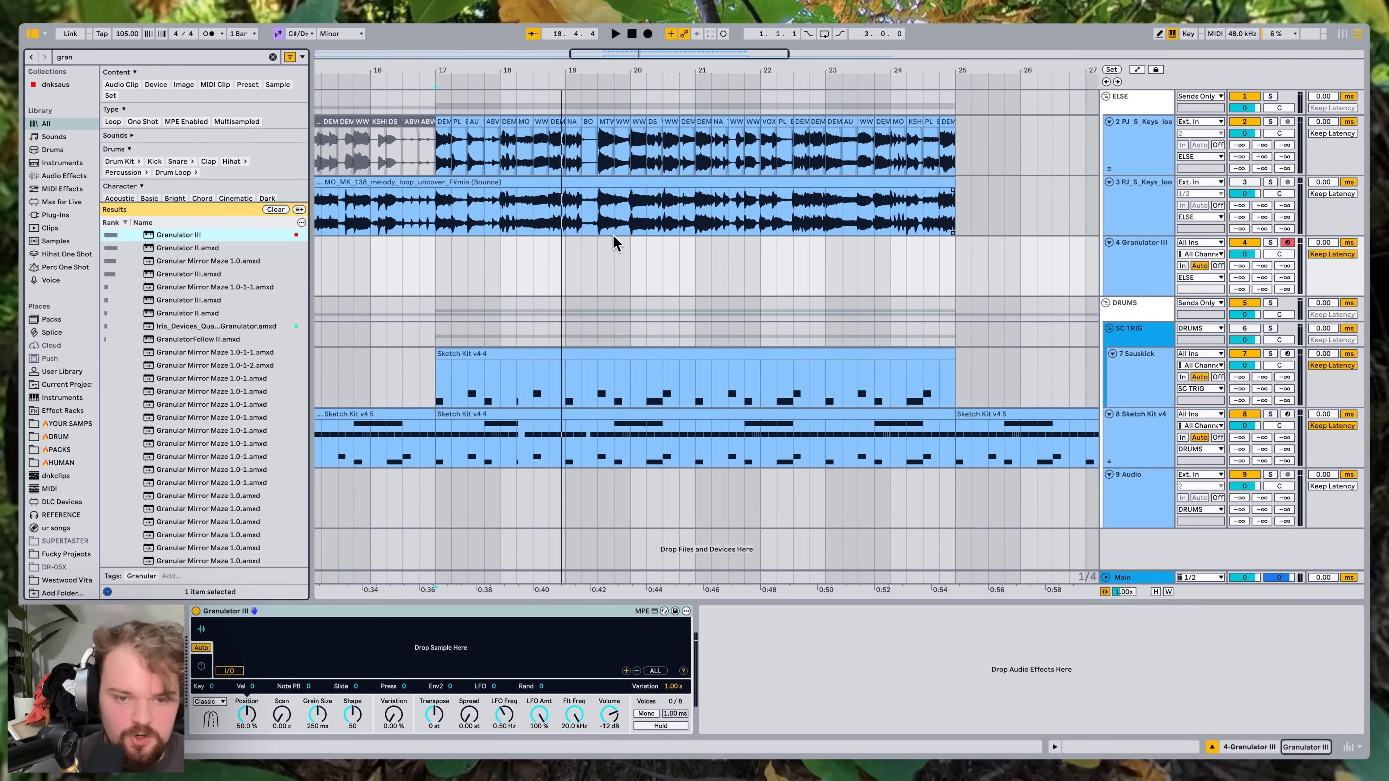
{"action": "left_click", "coordinate": [593, 227]}
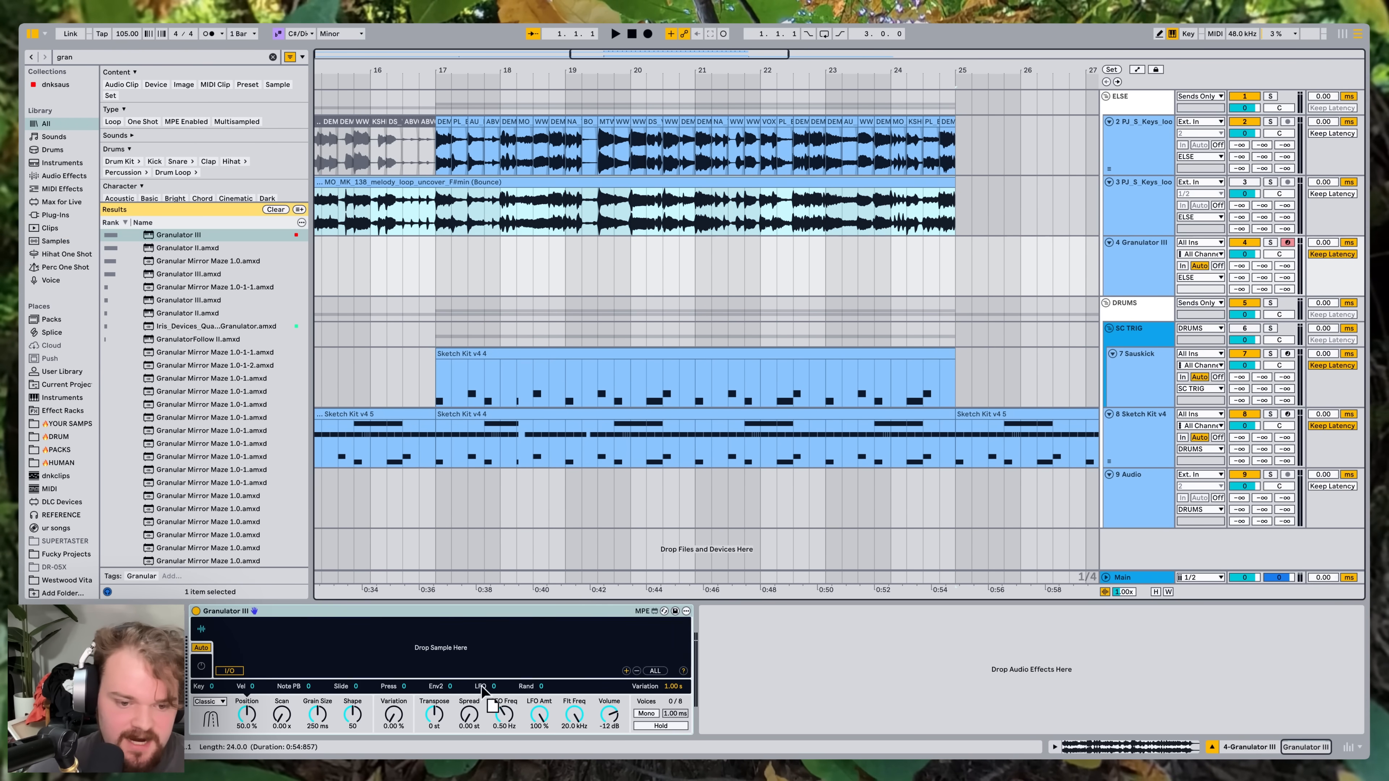
{"action": "left_click_drag", "start_coordinate": [479, 644], "coordinate": [479, 650]}
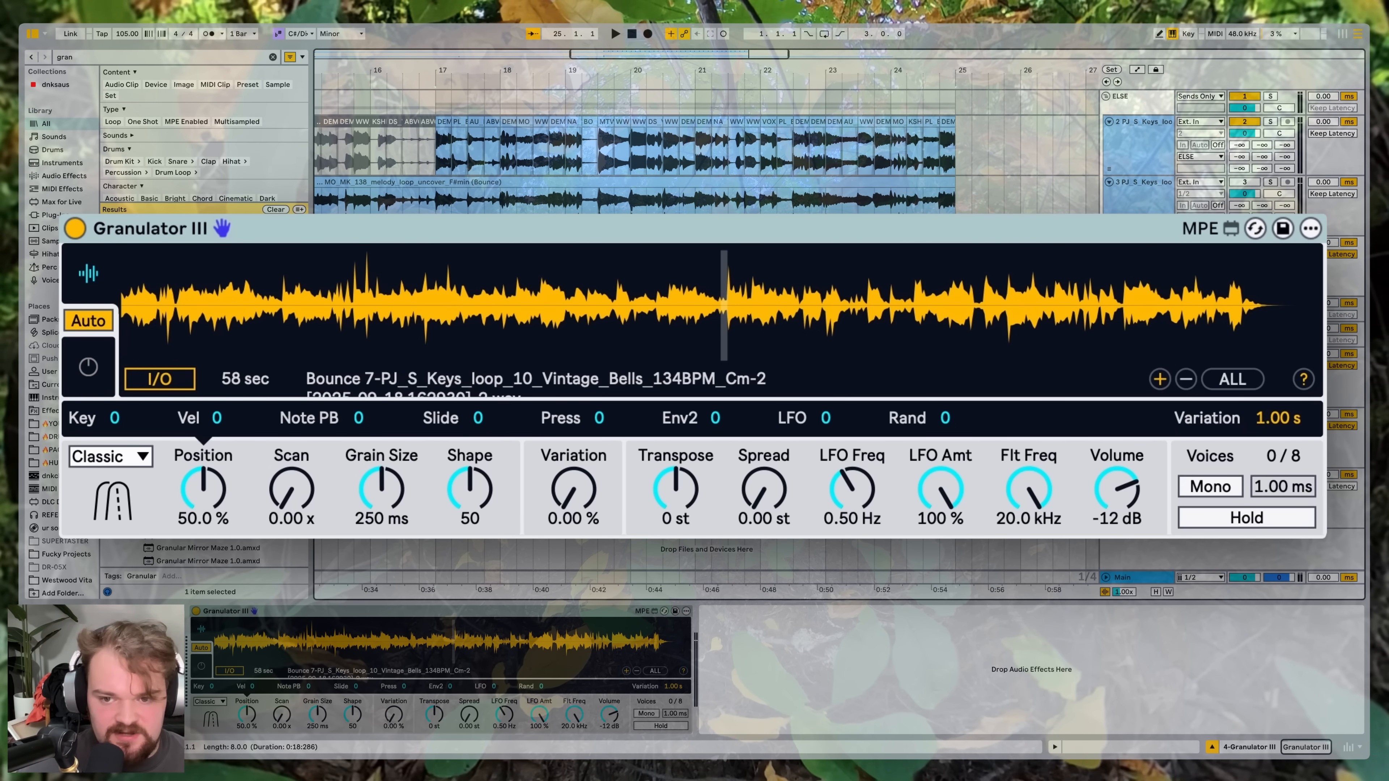
Switch Granulator III to Cloud mode with density 14 and 5.96 % variation, using a grain variation of 24 and transpose variation of 3.78.
{"action": "left_click", "coordinate": [221, 702]}
{"action": "left_click", "coordinate": [215, 734]}
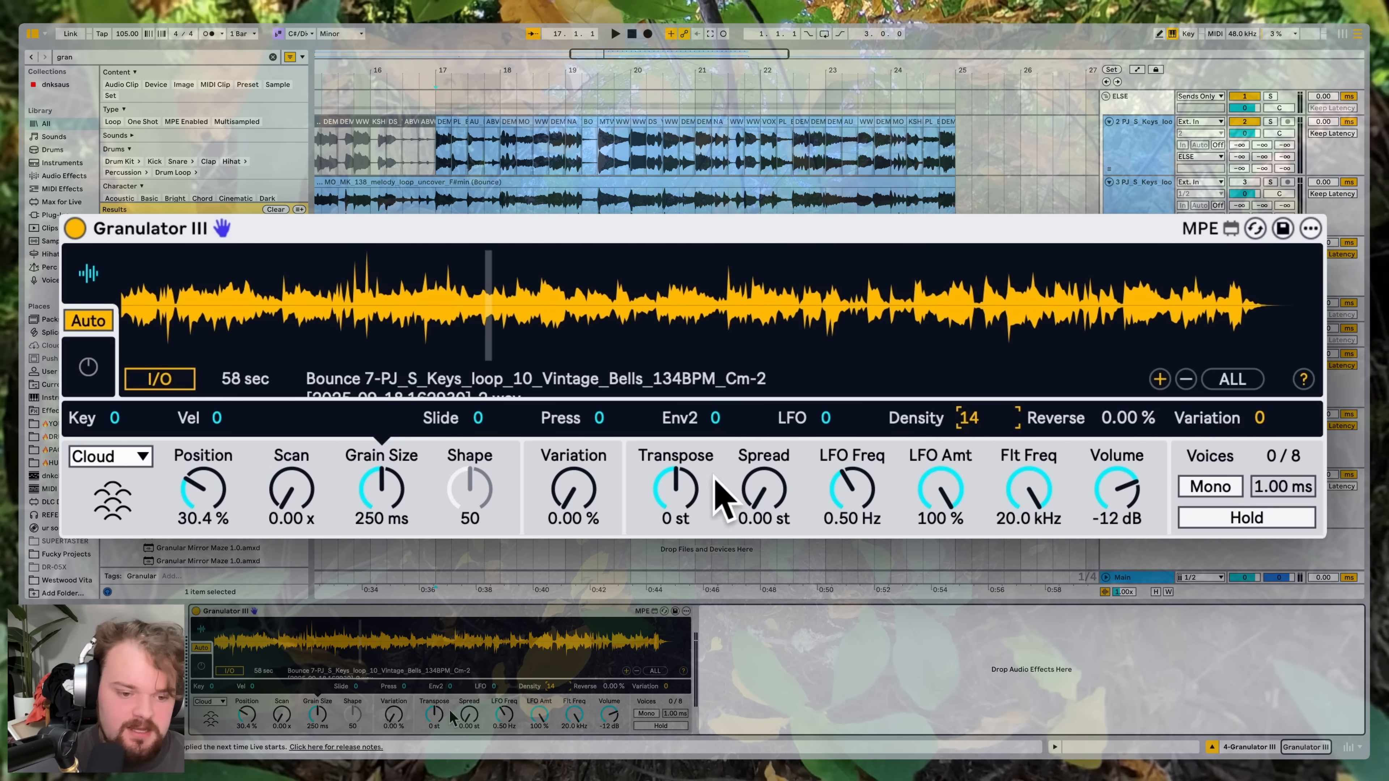
{"action": "left_click_drag", "start_coordinate": [587, 496], "coordinate": [587, 493]}
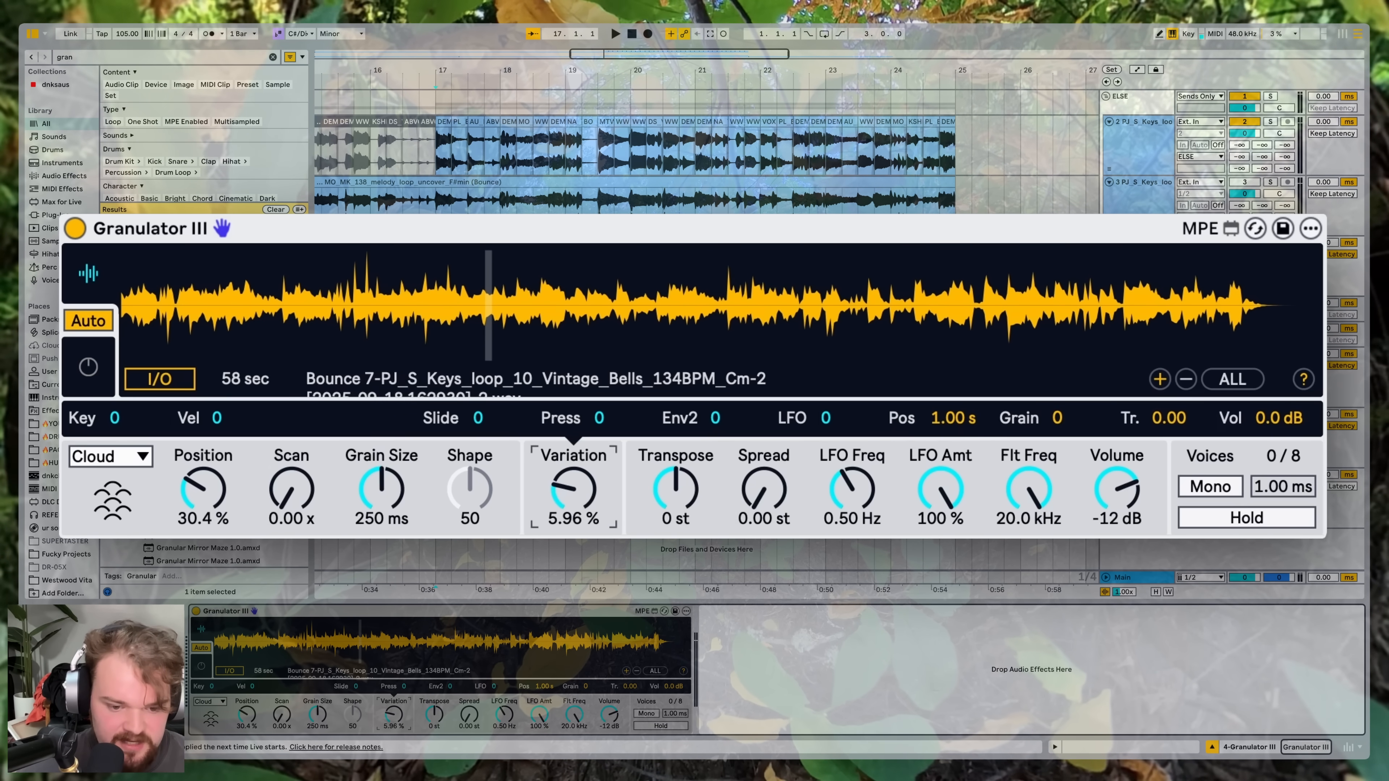
{"action": "left_click", "coordinate": [946, 421]}
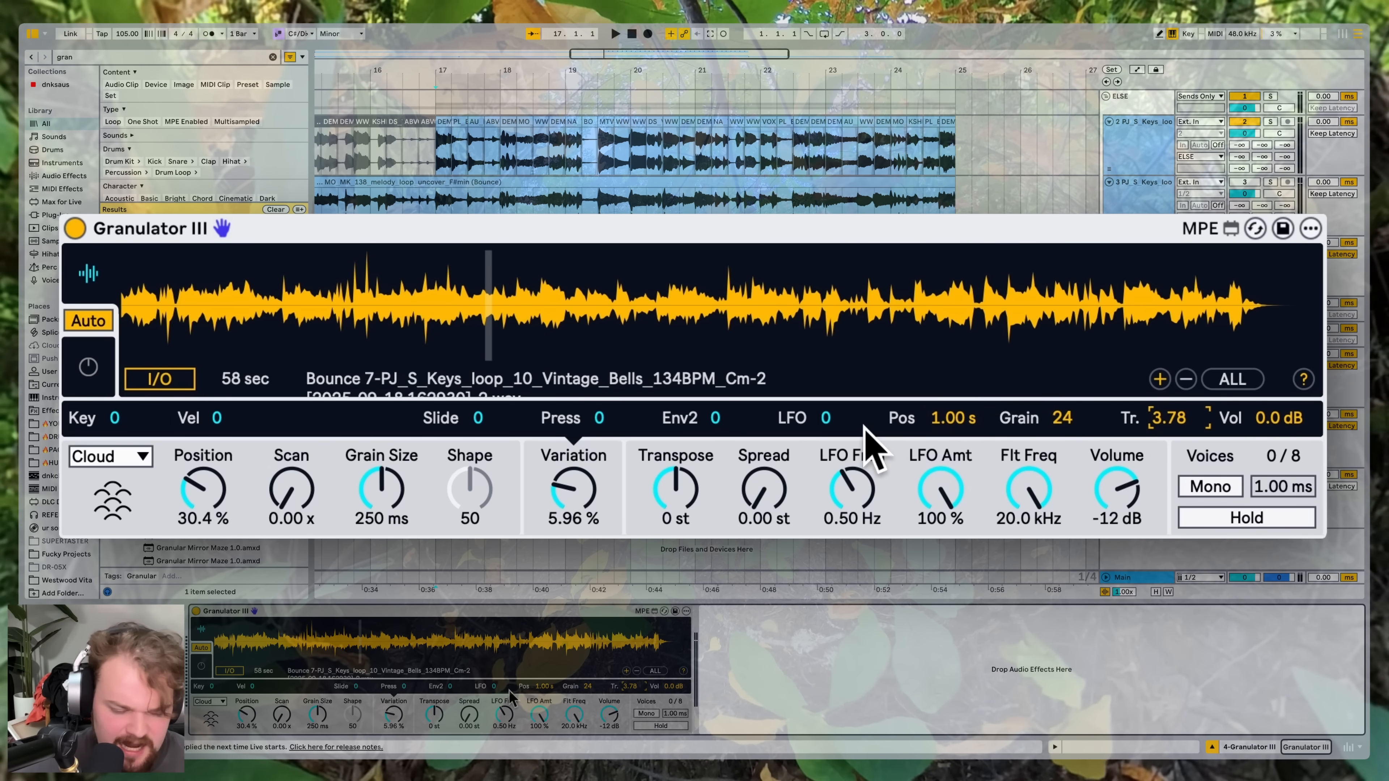
Audition a note in Granulator III while setting the grain size to 227 ms and the sample position to 30.5 %.
{"action": "key", "text": "a"}
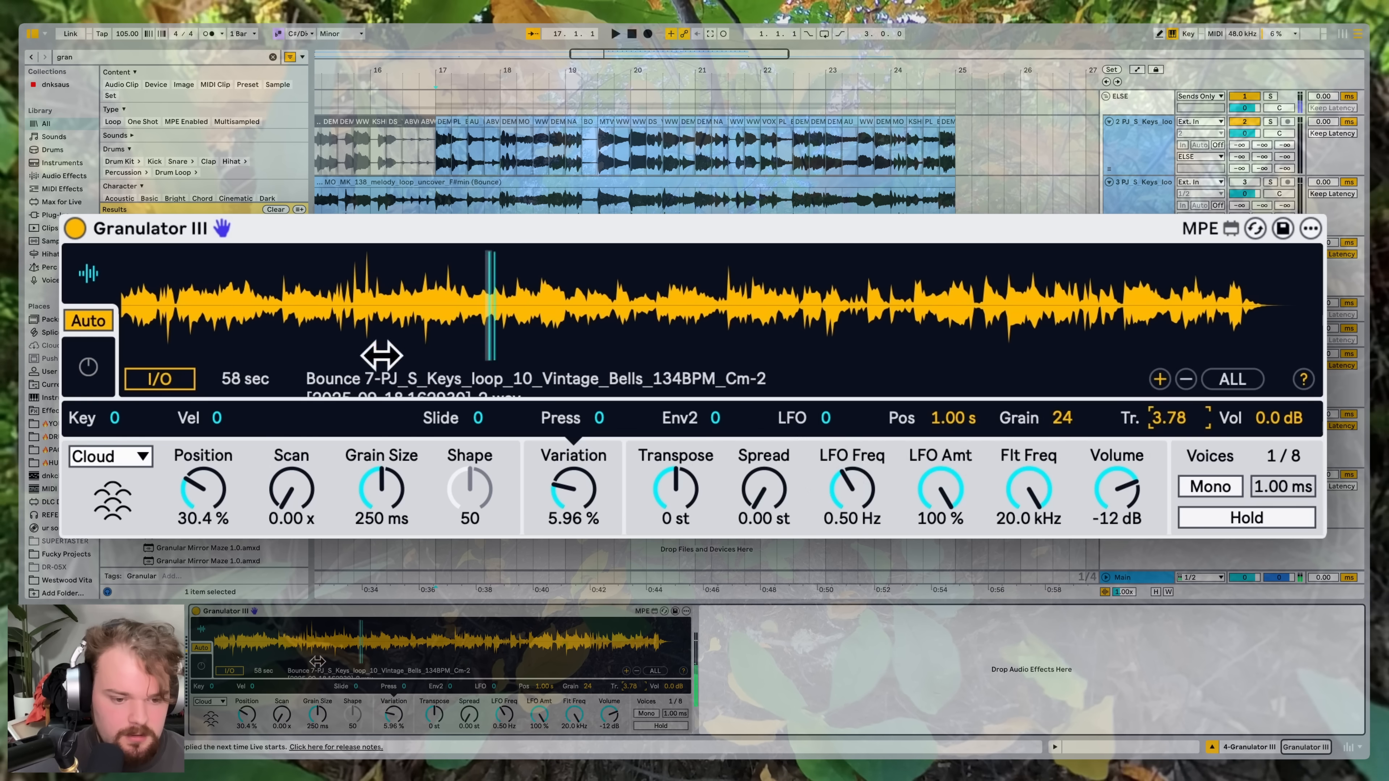
{"action": "left_click", "coordinate": [381, 484]}
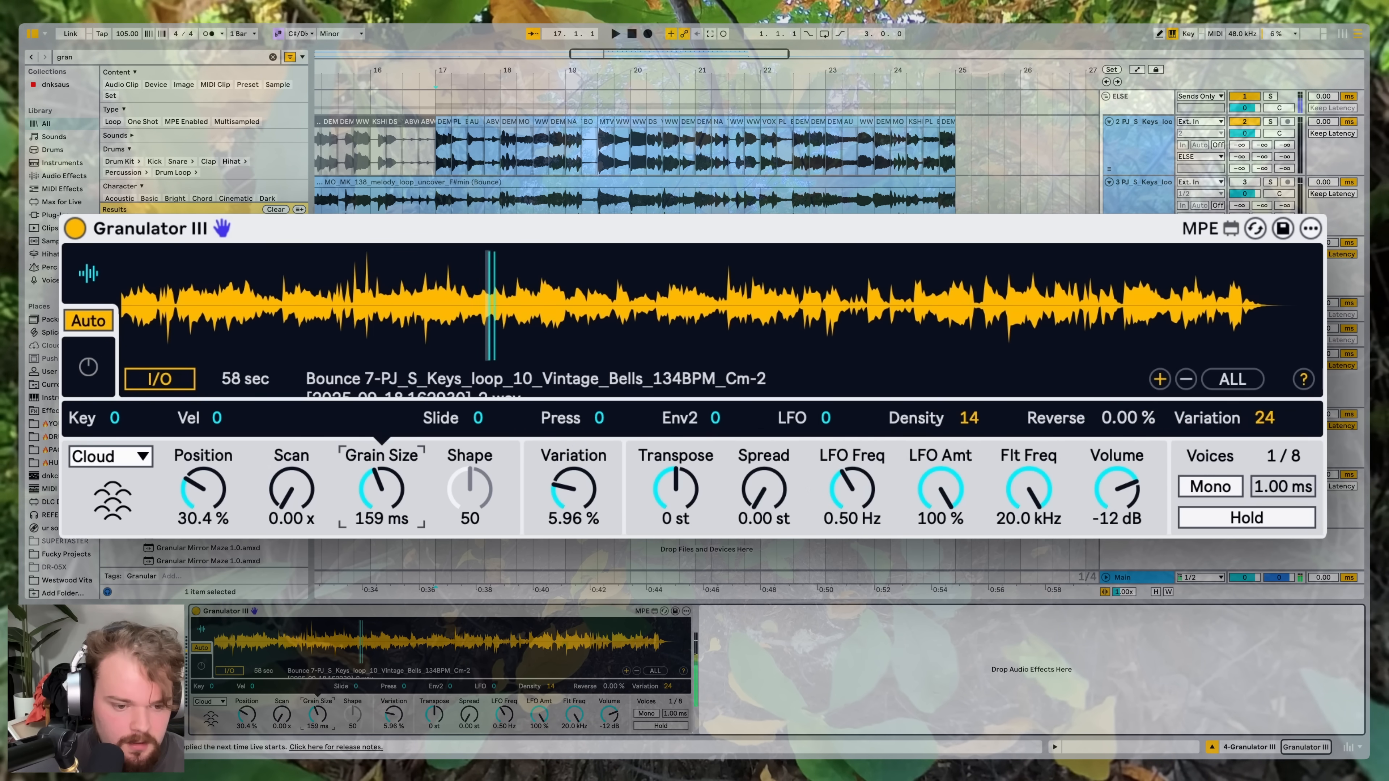
{"action": "mouse_move", "coordinate": [414, 341]}
{"action": "left_mouse_down"}
{"action": "mouse_move", "coordinate": [444, 288]}
{"action": "mouse_move", "coordinate": [449, 301]}
{"action": "mouse_move", "coordinate": [628, 307]}
{"action": "mouse_move", "coordinate": [703, 294]}
{"action": "mouse_move", "coordinate": [456, 298]}
{"action": "mouse_move", "coordinate": [481, 299]}
{"action": "left_mouse_up"}
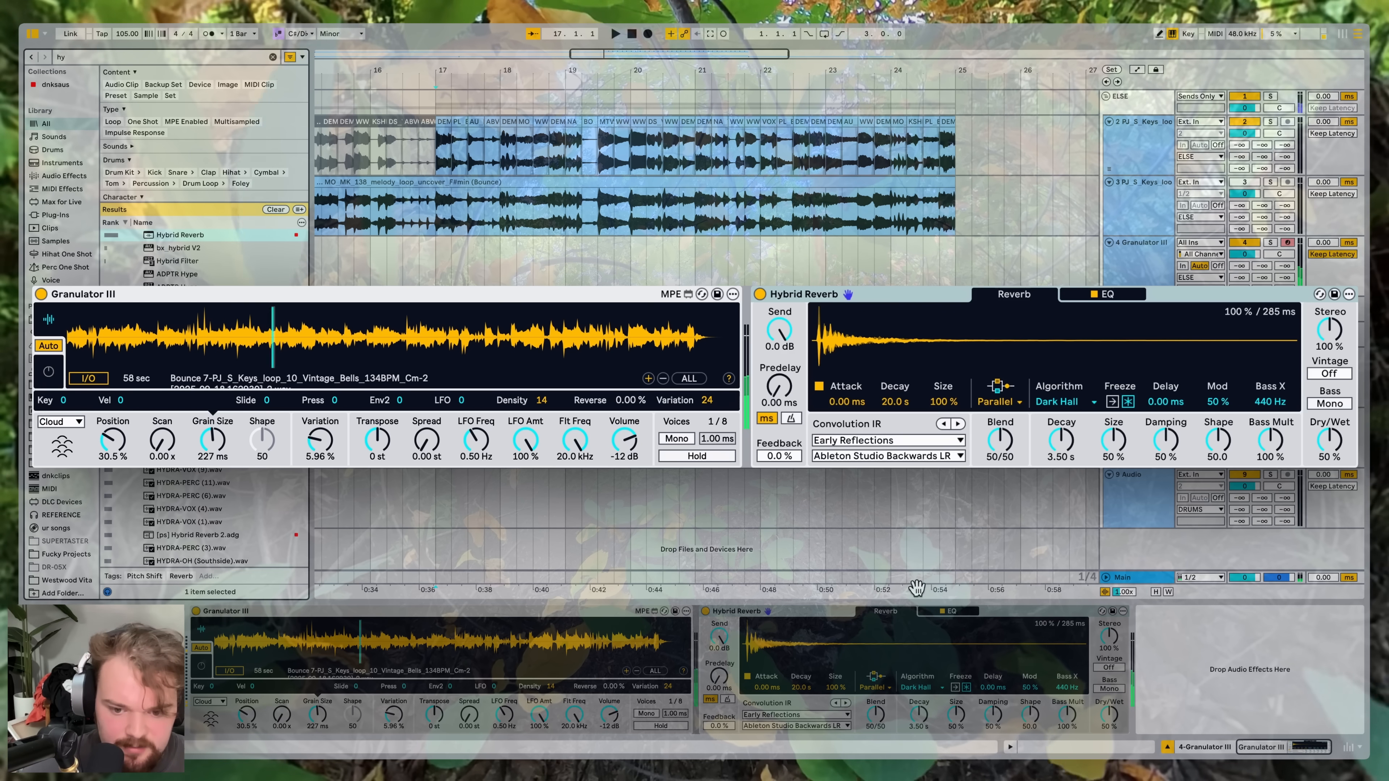
Lower Granulator III's filter frequency to 6.28 kHz and transpose it up 12 semitones.
{"action": "left_click_drag", "start_coordinate": [1028, 489], "coordinate": [1029, 516]}
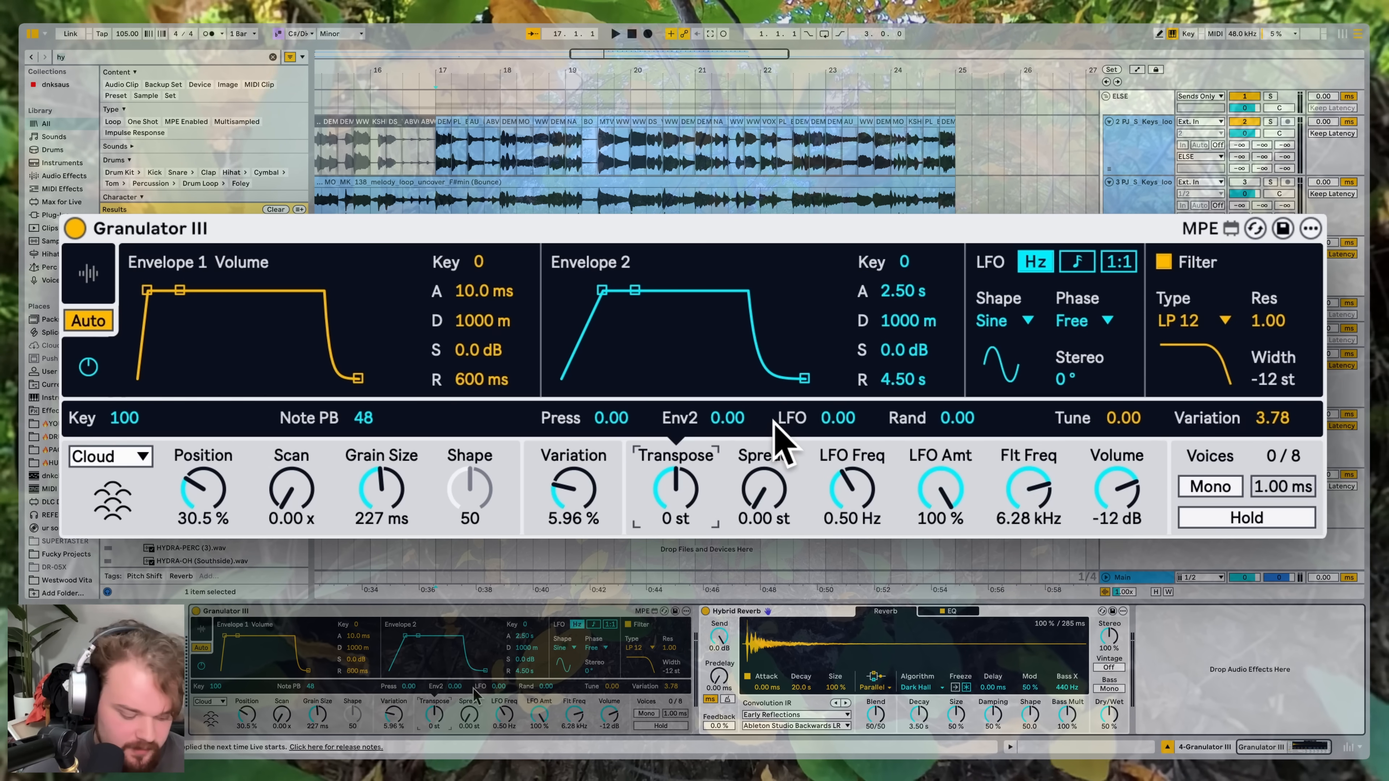
{"action": "type", "text": "12"}
{"action": "key", "text": "Return"}
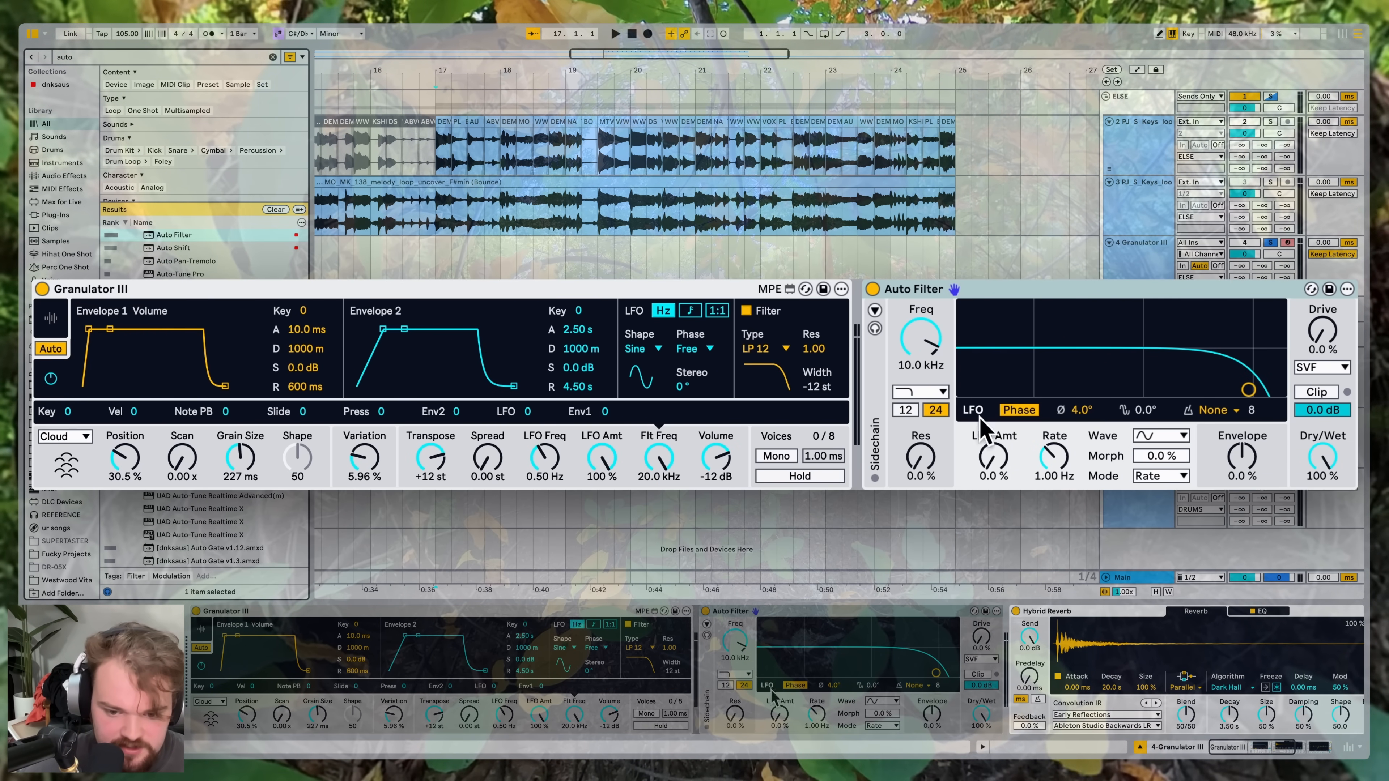
Set the Auto Filter to 2.0 % LFO amount, 20° phase, 2.02 kHz cutoff, 11 % resonance and a 12 dB slope.
{"action": "left_click_drag", "start_coordinate": [772, 695], "coordinate": [772, 692]}
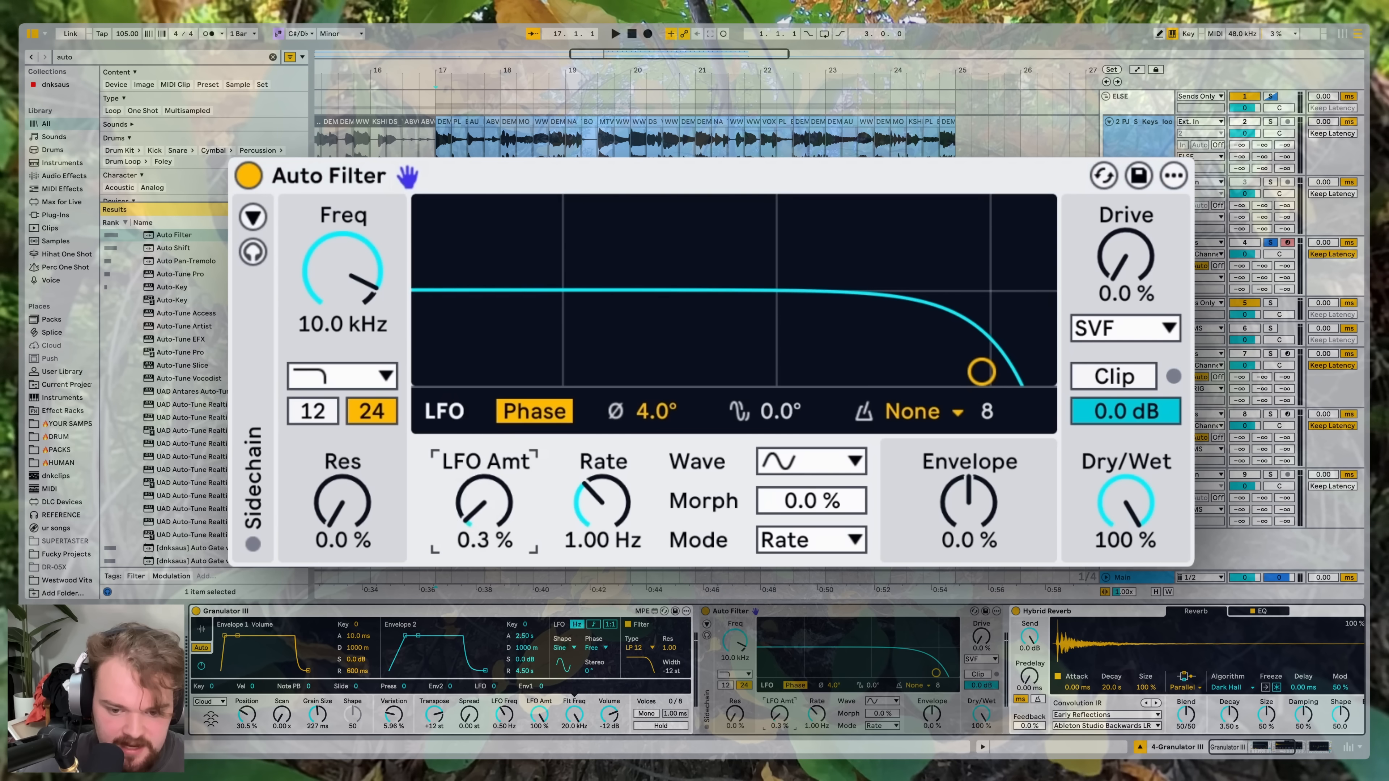
{"action": "left_click_drag", "start_coordinate": [634, 397], "coordinate": [634, 383]}
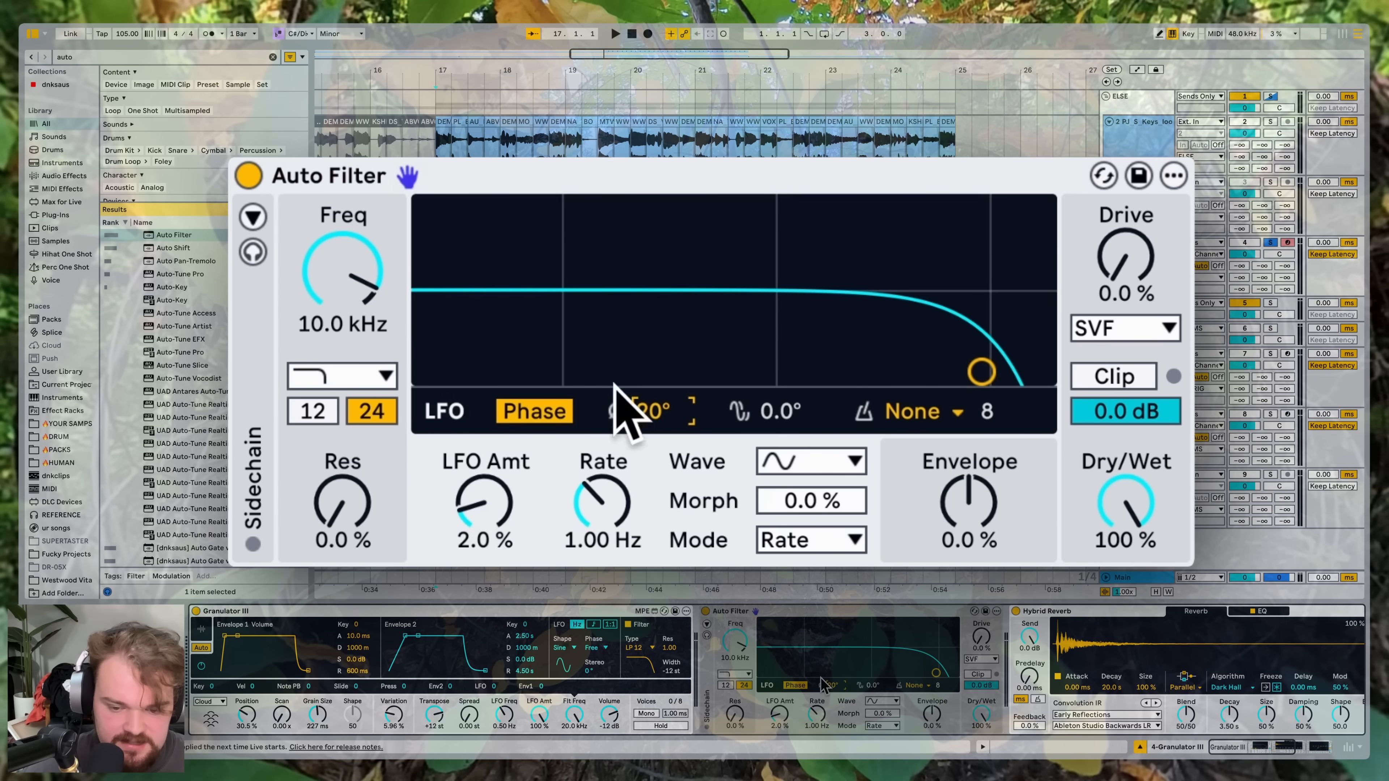
{"action": "mouse_move", "coordinate": [981, 373]}
{"action": "left_mouse_down"}
{"action": "mouse_move", "coordinate": [837, 366]}
{"action": "mouse_move", "coordinate": [837, 342]}
{"action": "left_mouse_up"}
{"action": "left_click", "coordinate": [313, 411]}
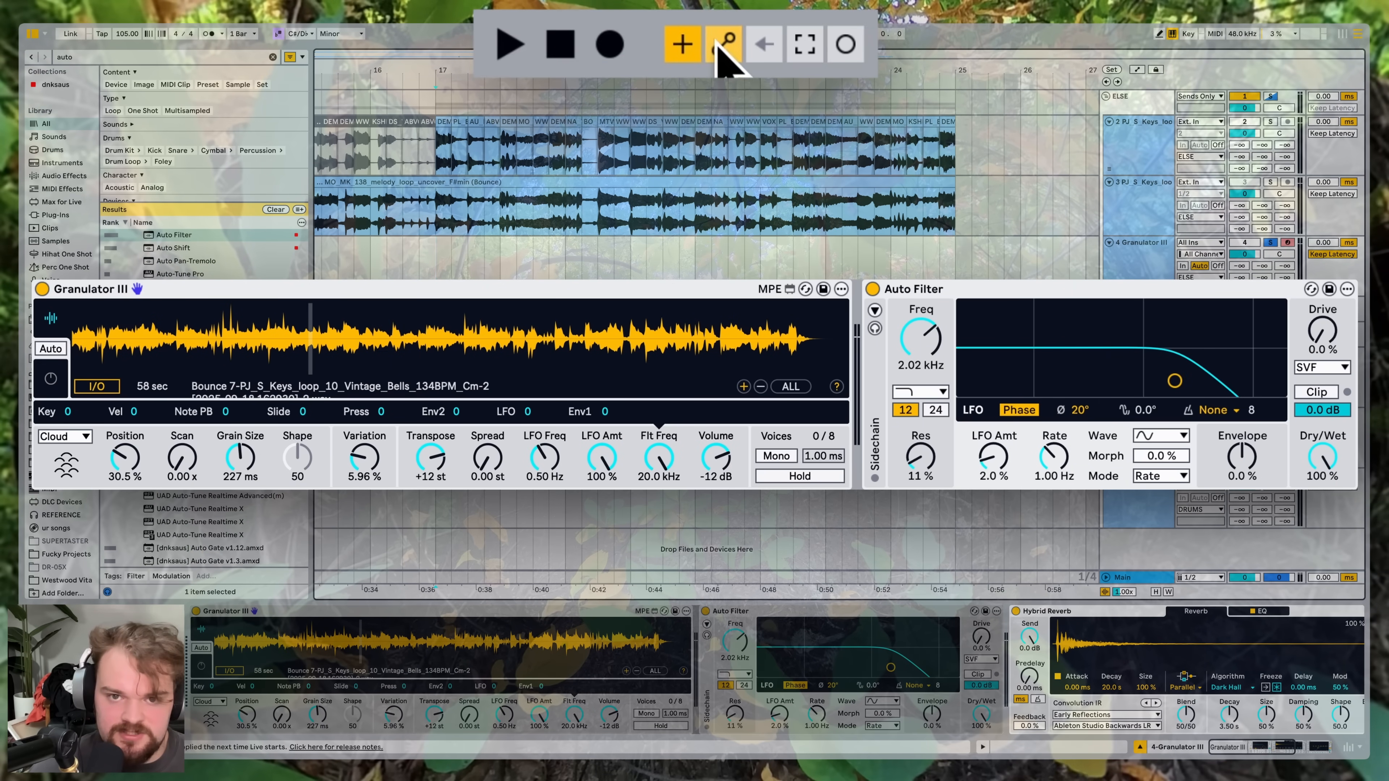
Record a Granulator III part with automation of its sample position, and play back the result.
{"action": "left_click", "coordinate": [617, 40]}
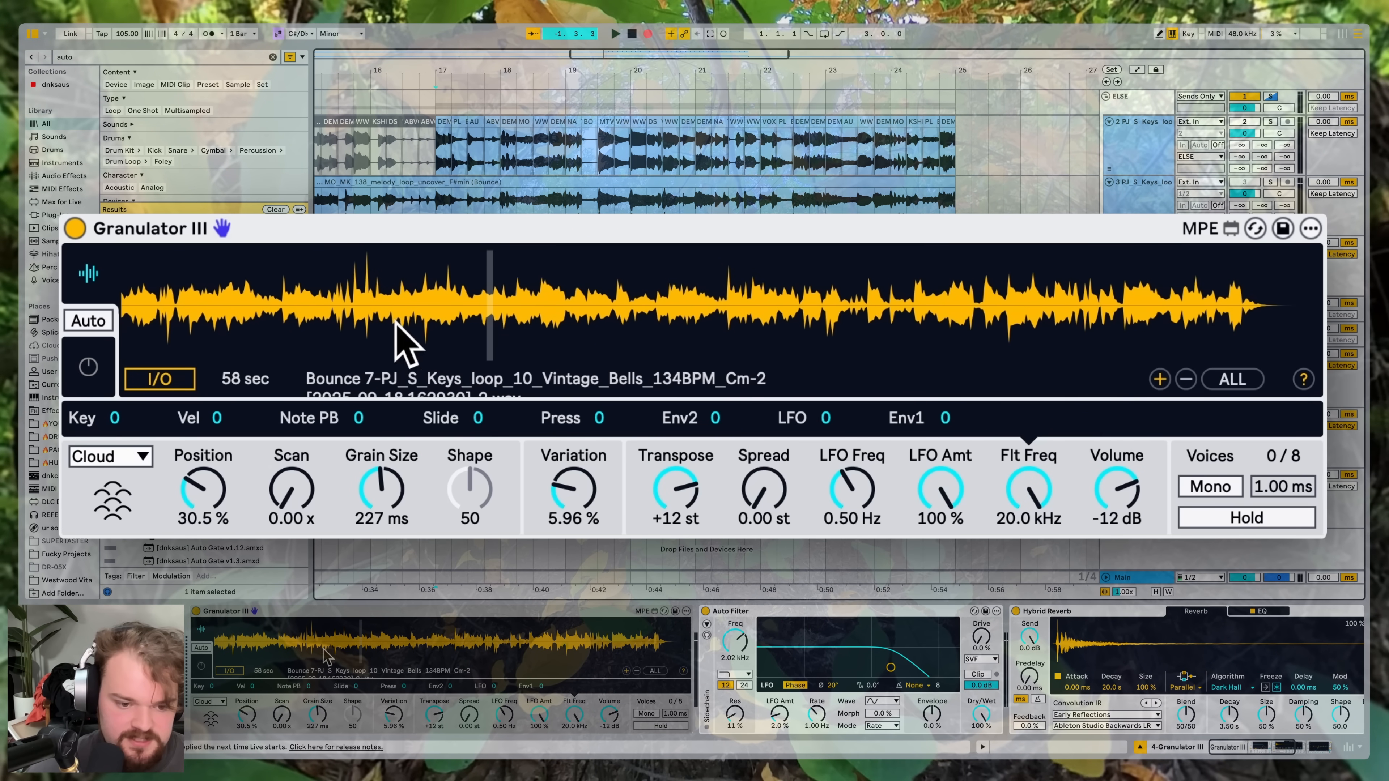
{"action": "mouse_move", "coordinate": [490, 310]}
{"action": "left_mouse_down"}
{"action": "mouse_move", "coordinate": [550, 316]}
{"action": "mouse_move", "coordinate": [249, 301]}
{"action": "left_mouse_up"}
{"action": "key", "text": "space"}
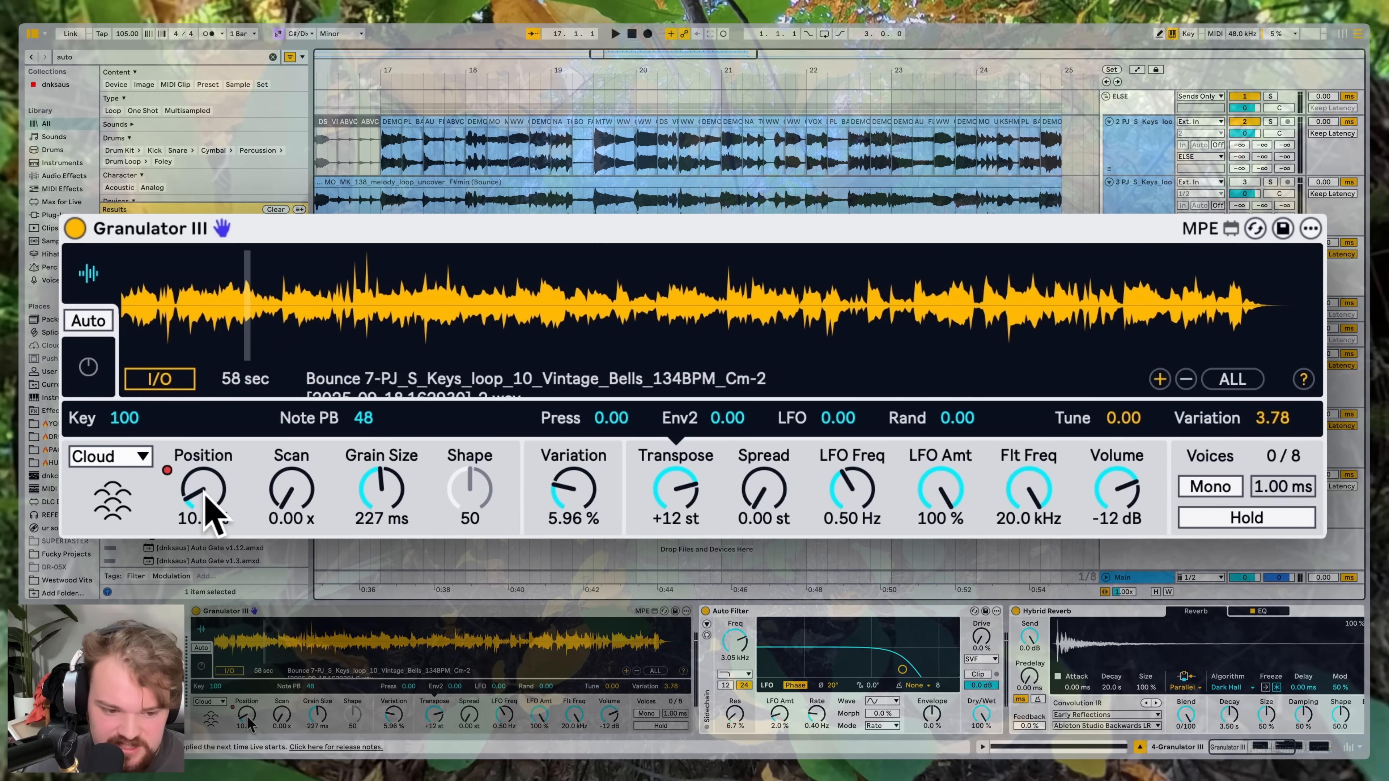
{"action": "left_click_drag", "start_coordinate": [211, 516], "coordinate": [211, 495]}
{"action": "key", "text": "space"}
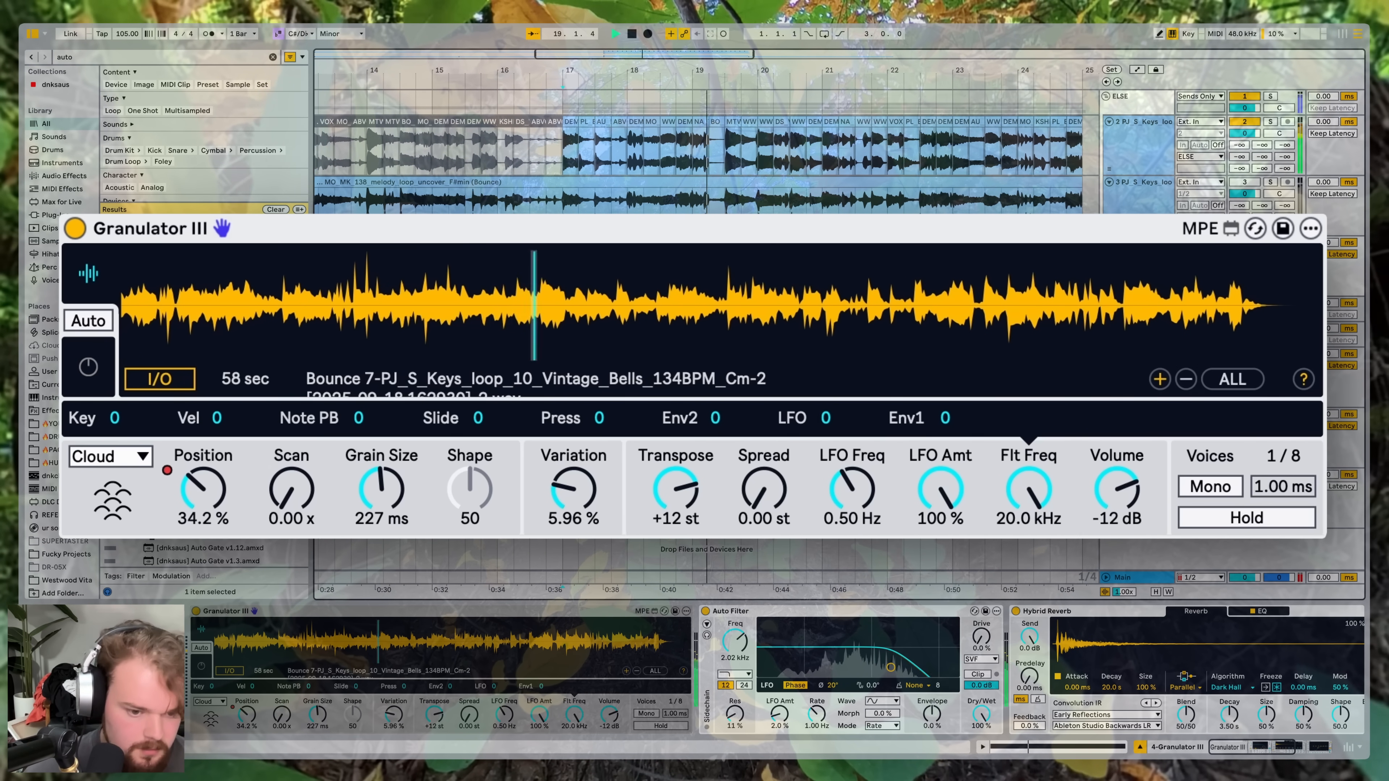
Set the Auto Filter's LFO rate to 0.40 Hz, its cutoff to 3.05 kHz and its resonance to 6.7 %.
{"action": "left_click", "coordinate": [678, 515]}
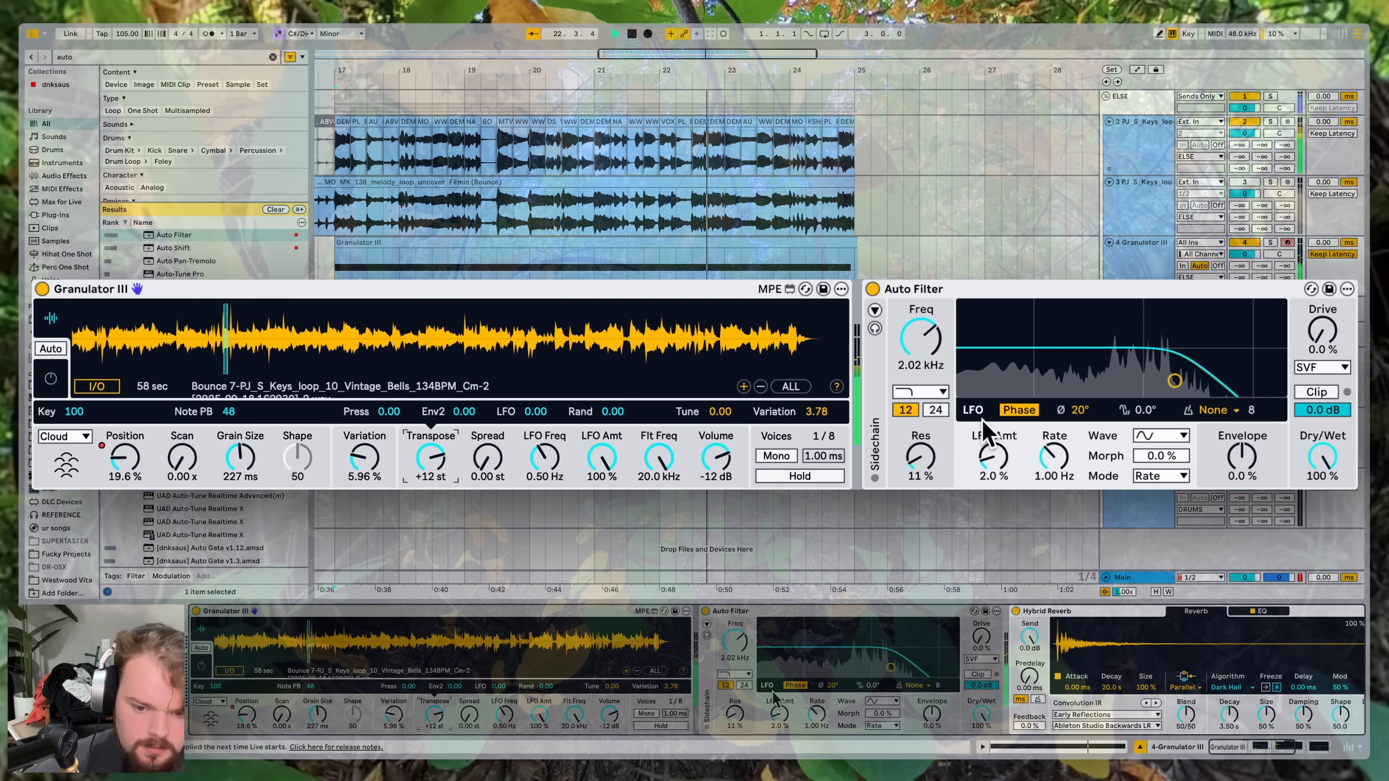
{"action": "left_click_drag", "start_coordinate": [1053, 457], "coordinate": [1053, 489]}
{"action": "left_click_drag", "start_coordinate": [1174, 381], "coordinate": [1194, 384]}
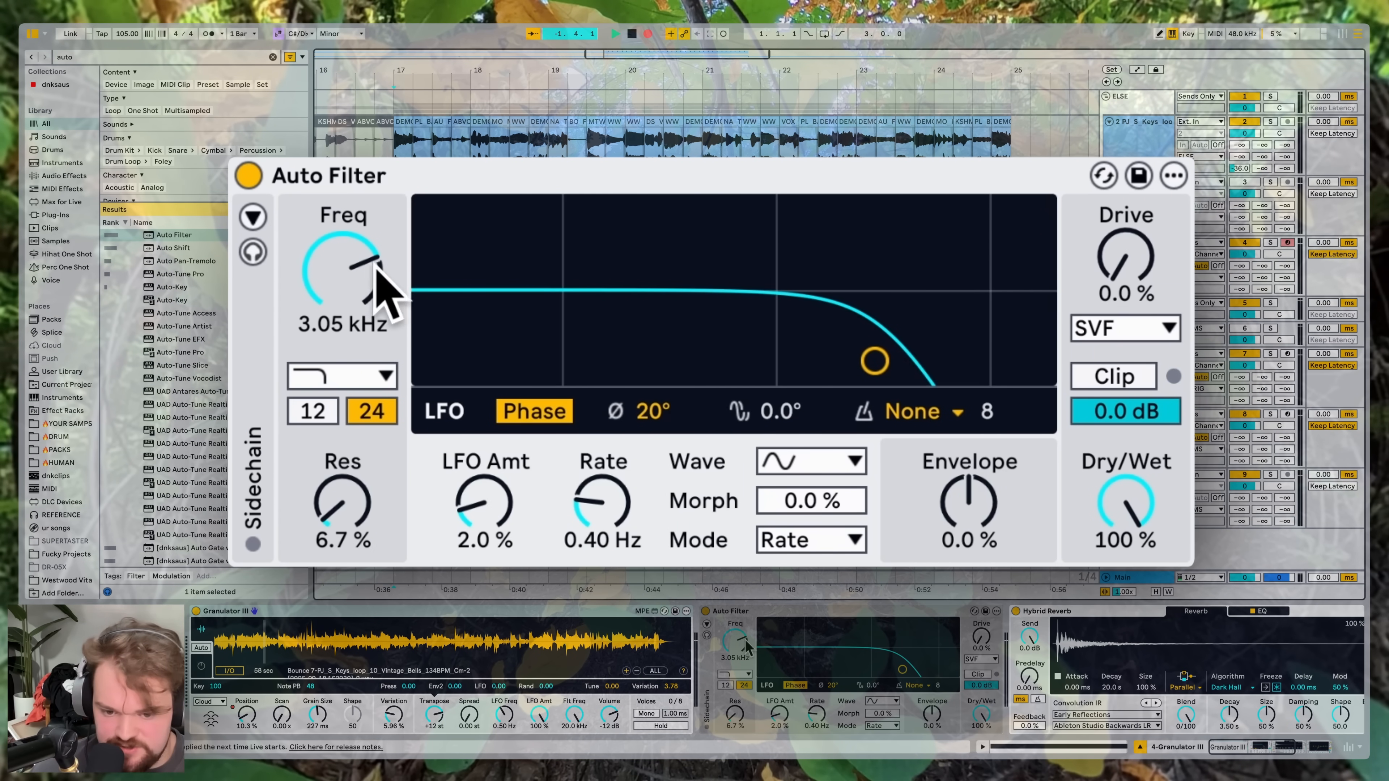
Record a sweep of the Auto Filter's cutoff, pulling it down and raising it again.
{"action": "key", "text": "space"}
{"action": "left_click_drag", "start_coordinate": [874, 361], "coordinate": [511, 372]}
{"action": "left_click_drag", "start_coordinate": [788, 673], "coordinate": [826, 668]}
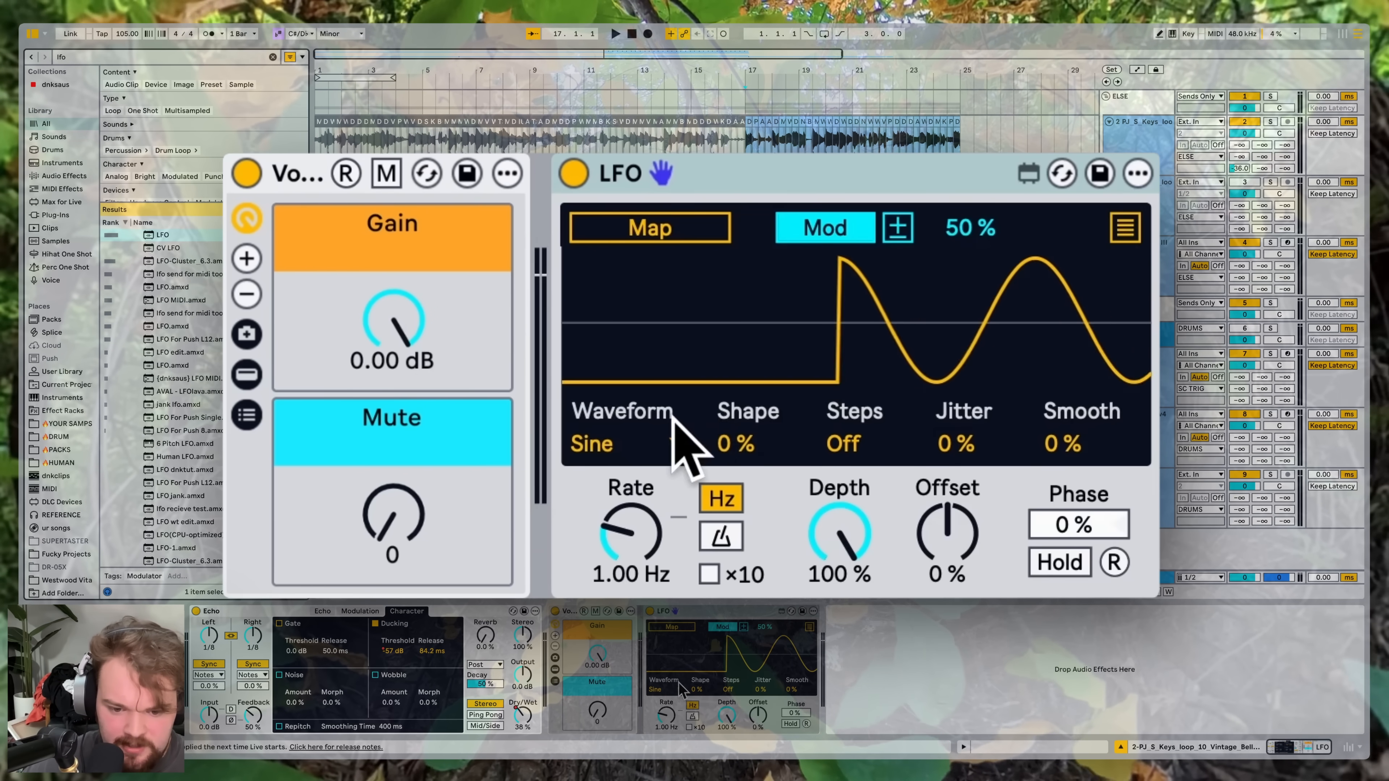
Set the LFO after the Echo to the Bin waveform, Remote mode and a tempo-synced rate of 1/4.
{"action": "left_click", "coordinate": [673, 441]}
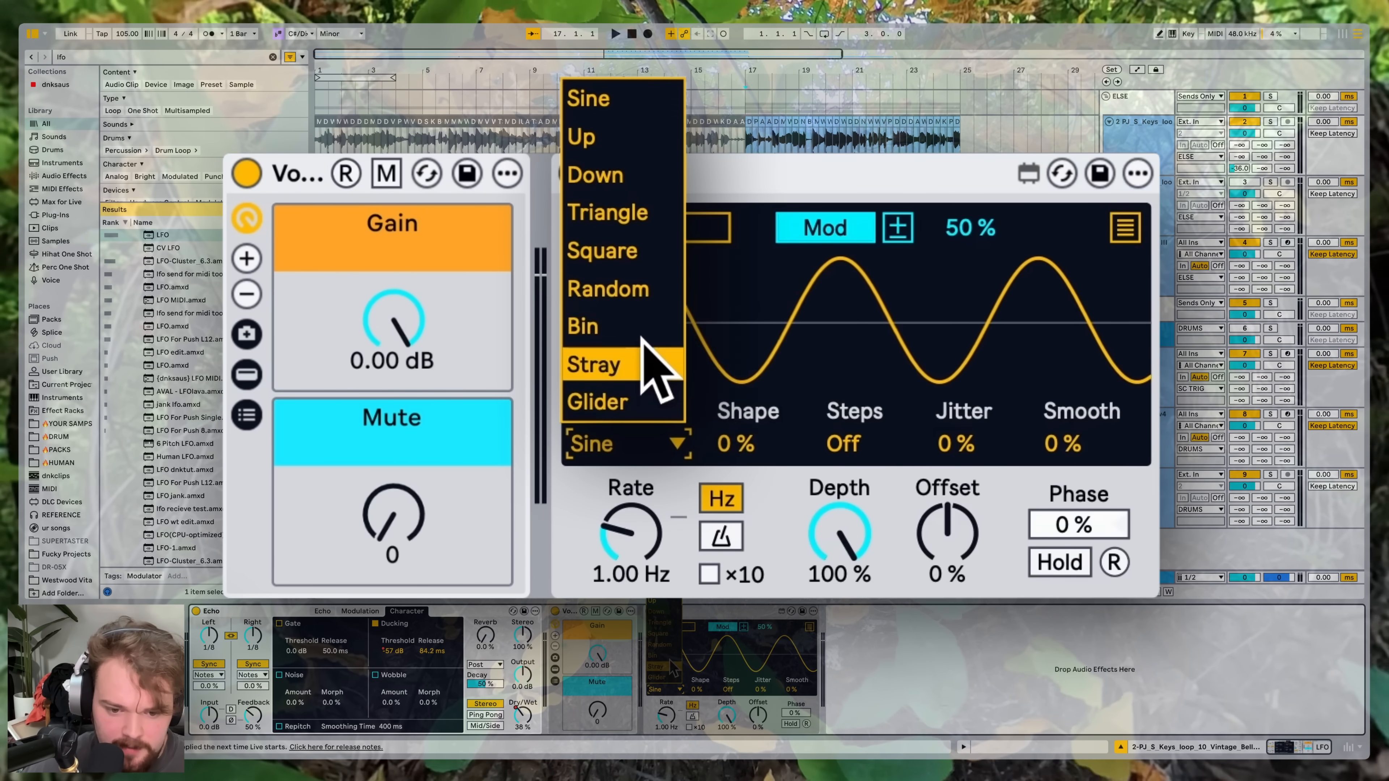
{"action": "left_click", "coordinate": [647, 364]}
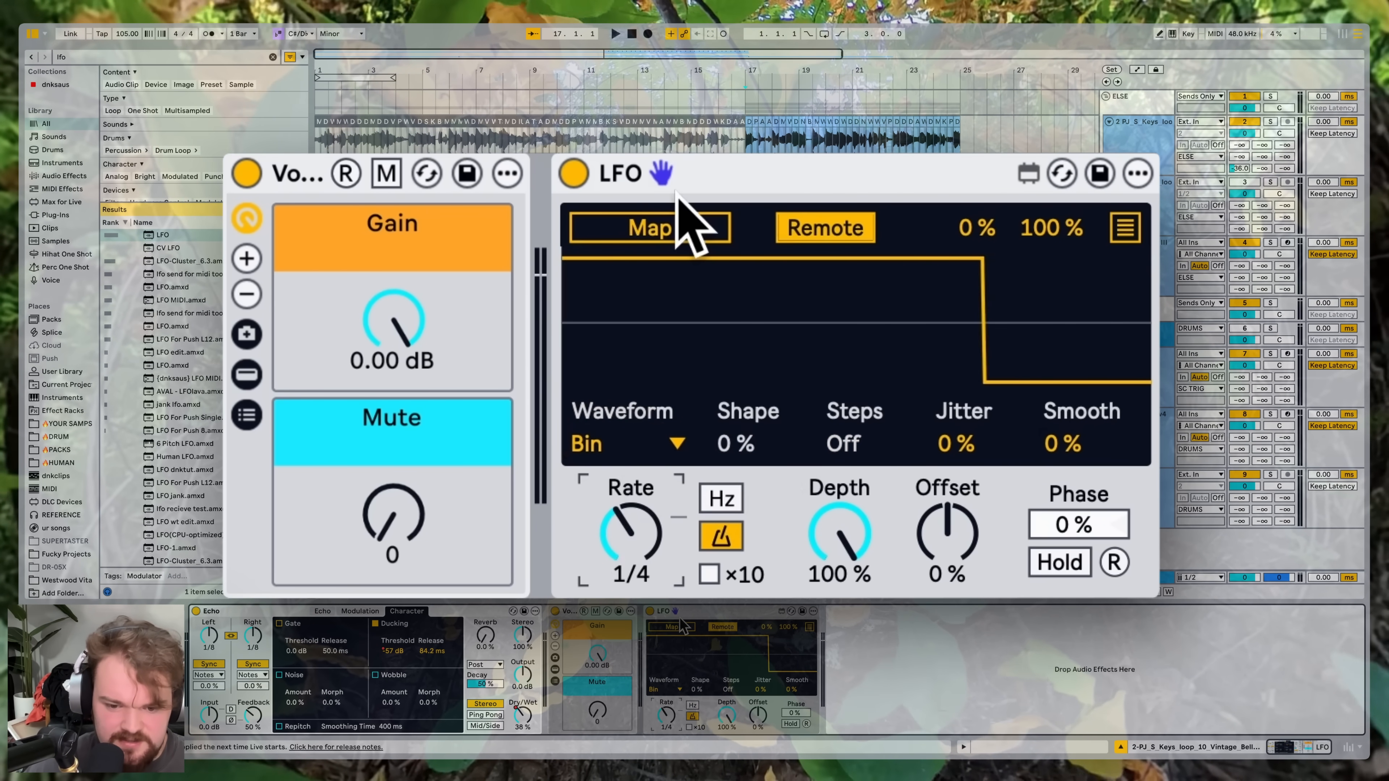
Map the LFO to the rack's Gain macro, with its smoothing at 2 % and its rate at 1/8.
{"action": "left_click", "coordinate": [668, 227]}
{"action": "left_click", "coordinate": [409, 342]}
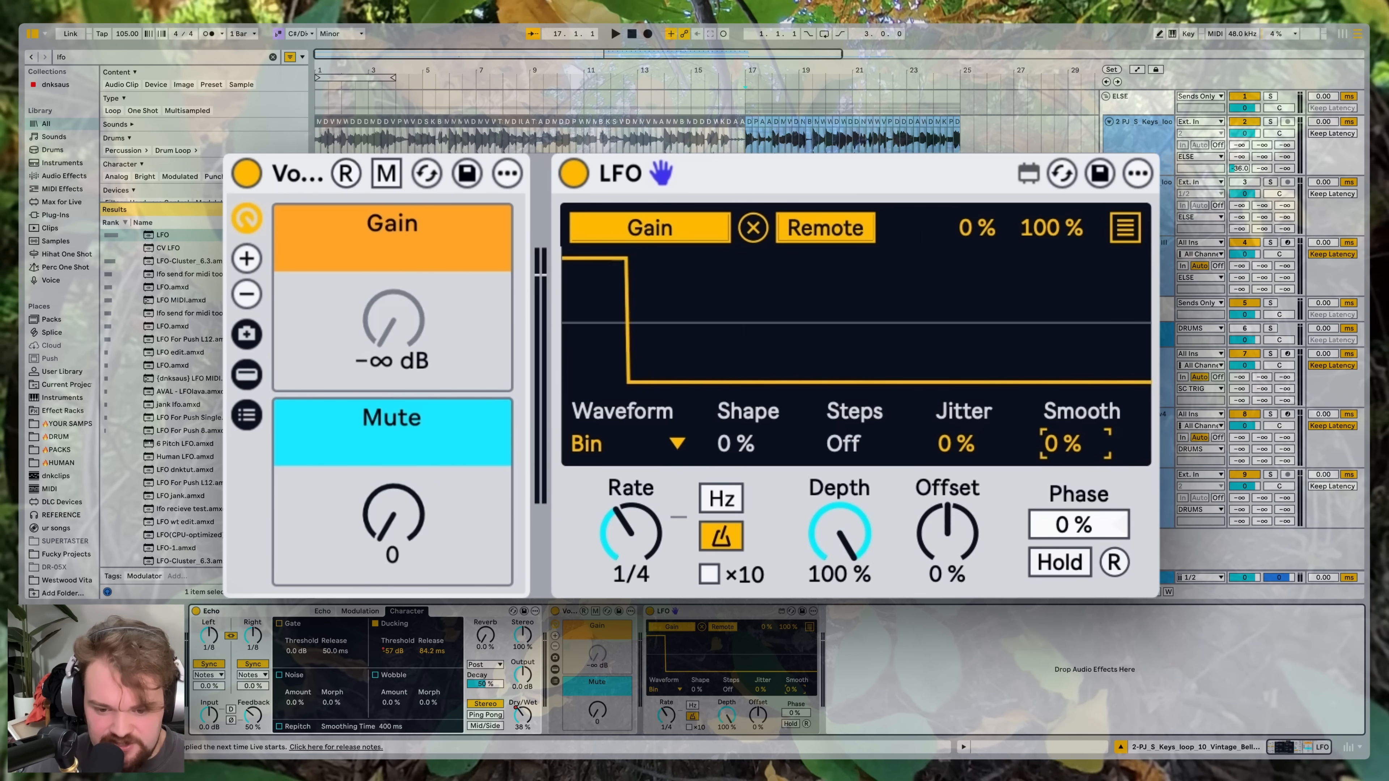
{"action": "left_click_drag", "start_coordinate": [1073, 444], "coordinate": [1085, 449]}
{"action": "key", "text": "space"}
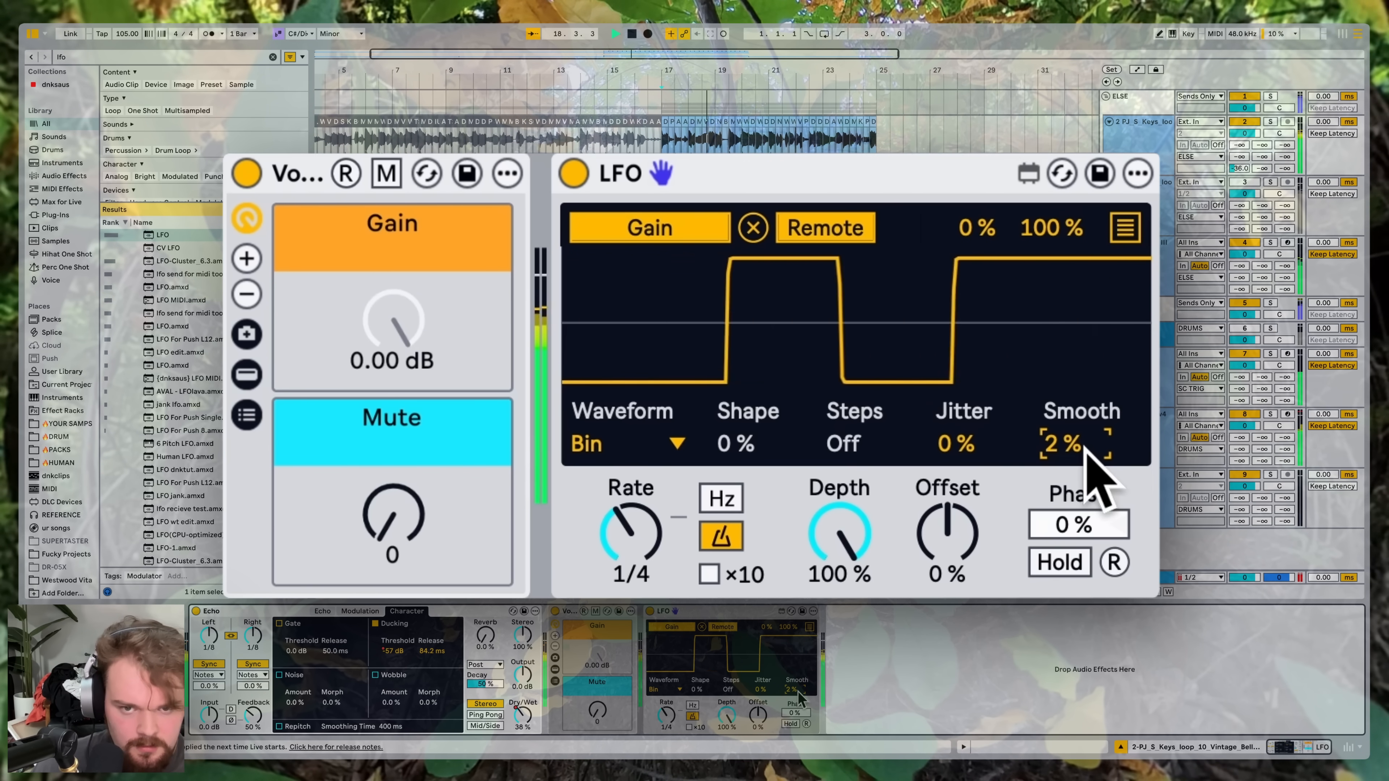
{"action": "left_click_drag", "start_coordinate": [629, 534], "coordinate": [629, 549]}
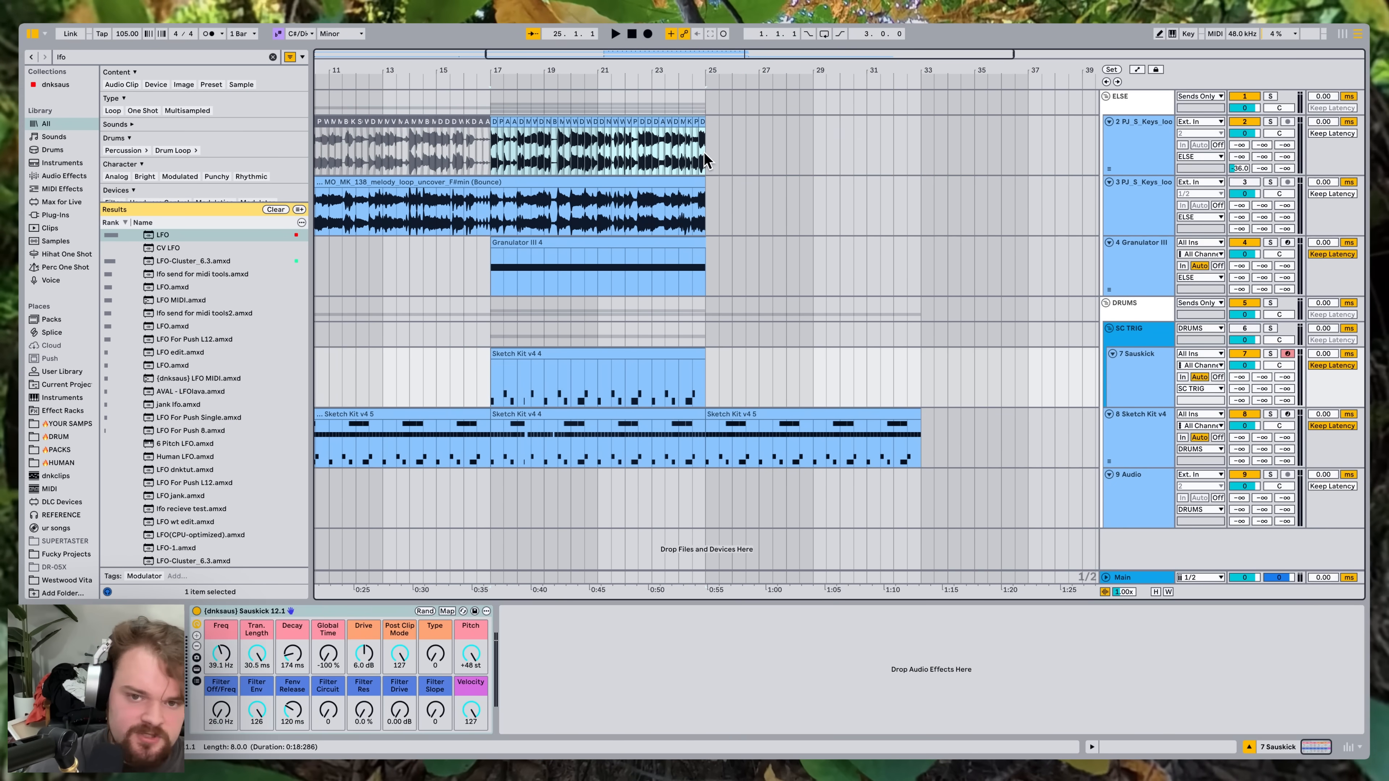
Bounce the bars 17 to 25 section of the randomly switched keys loops to a new track.
{"action": "left_click_drag", "start_coordinate": [704, 152], "coordinate": [702, 156]}
{"action": "key", "text": "super+b"}
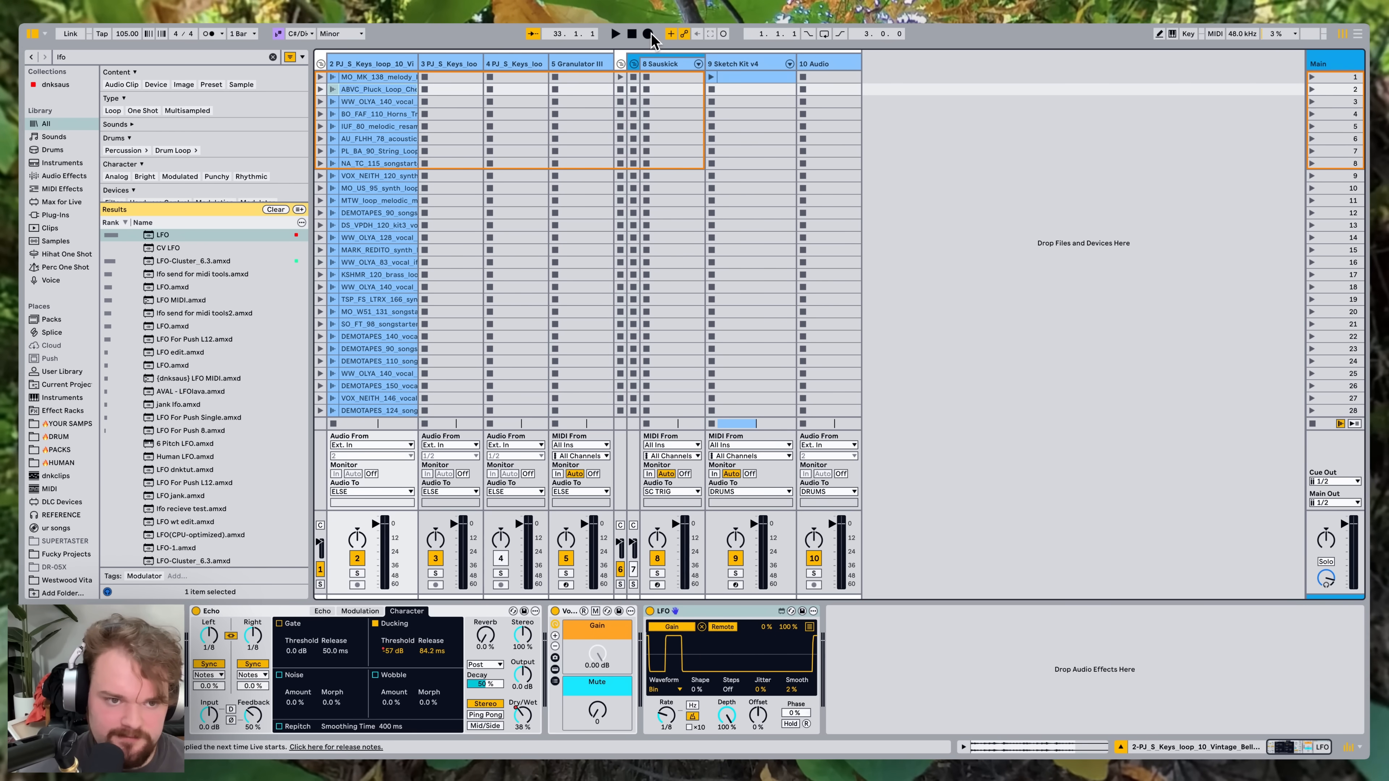
Record the randomly switching clips while setting them to Beats warping, transient looping off, Preserve 1/16 and a transient envelope of 45.
{"action": "left_click", "coordinate": [649, 34]}
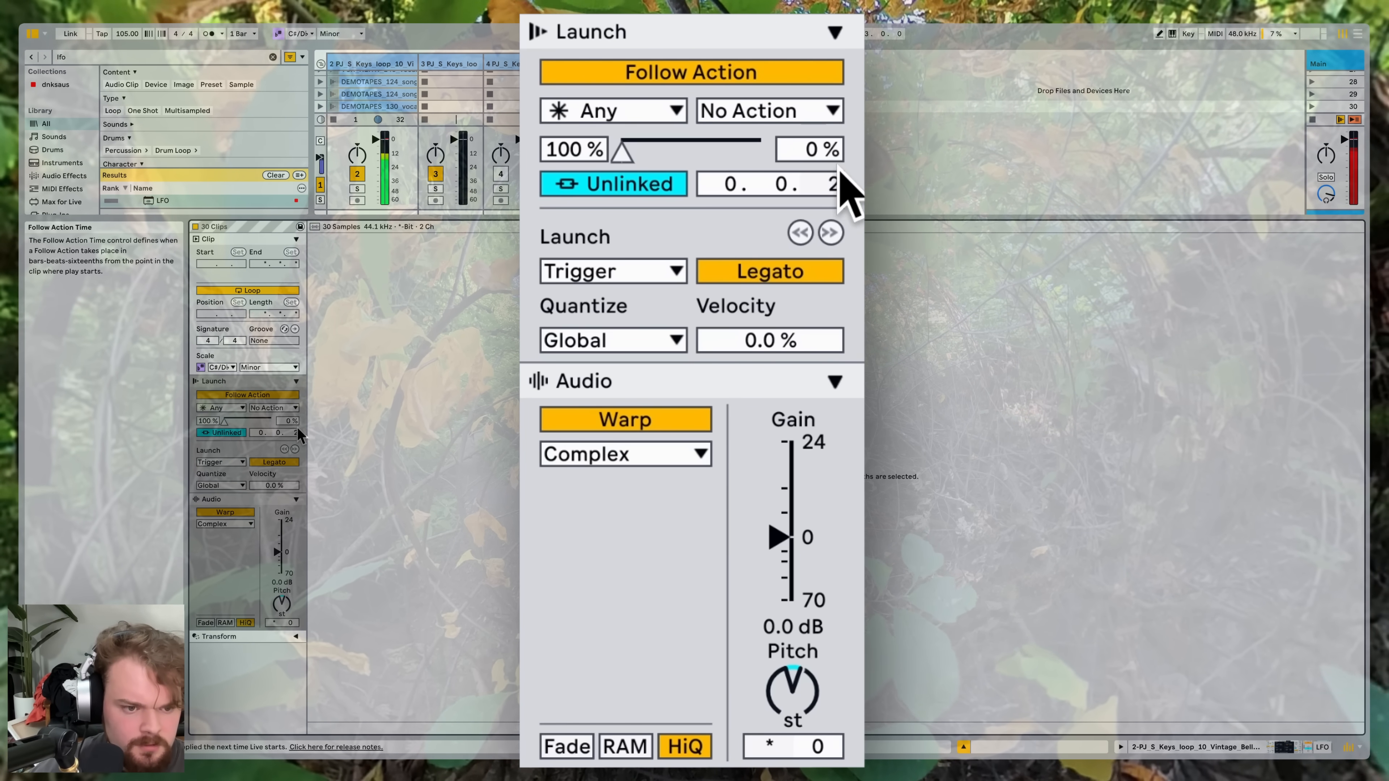
{"action": "left_click", "coordinate": [238, 524]}
{"action": "left_click", "coordinate": [237, 534]}
{"action": "left_click", "coordinate": [219, 554]}
{"action": "left_click", "coordinate": [219, 565]}
{"action": "left_click_drag", "start_coordinate": [241, 555], "coordinate": [240, 559]}
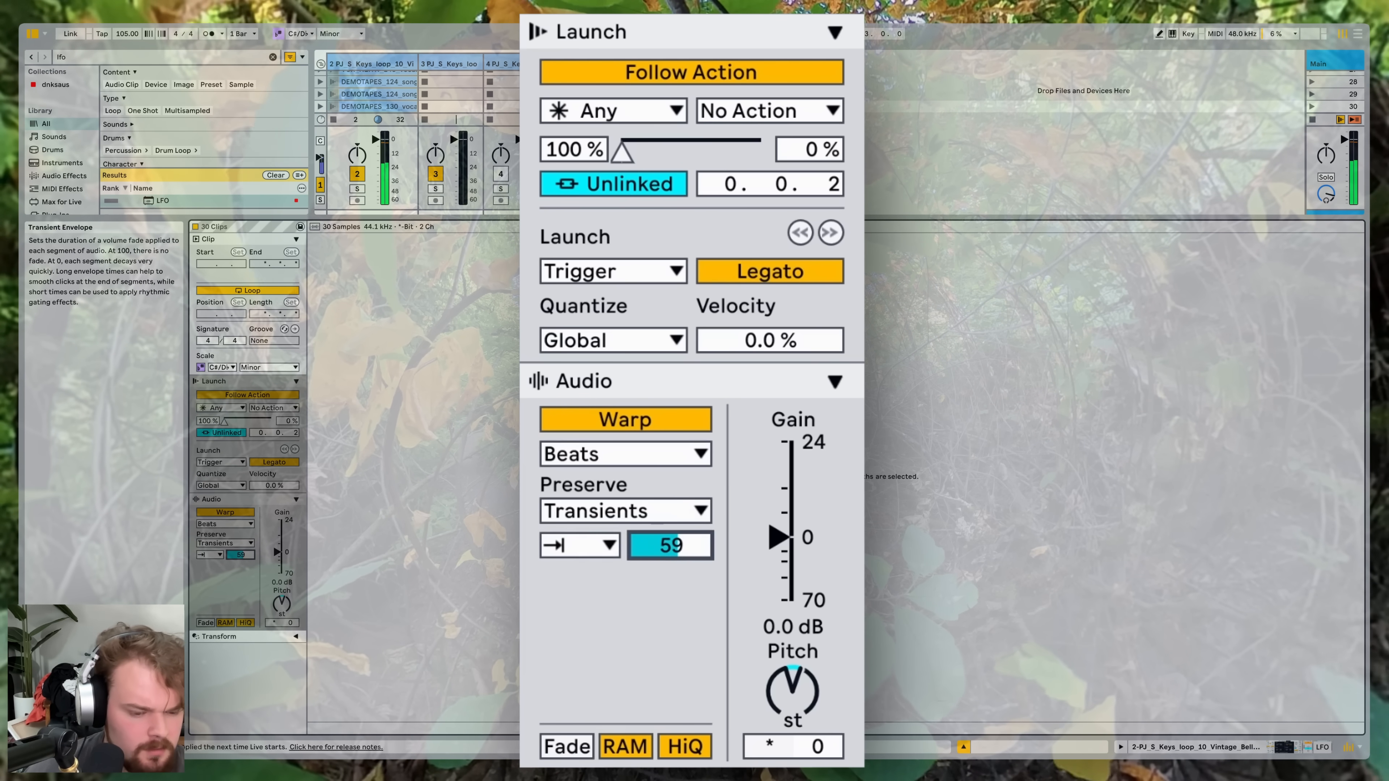
{"action": "left_click_drag", "start_coordinate": [240, 559], "coordinate": [241, 556]}
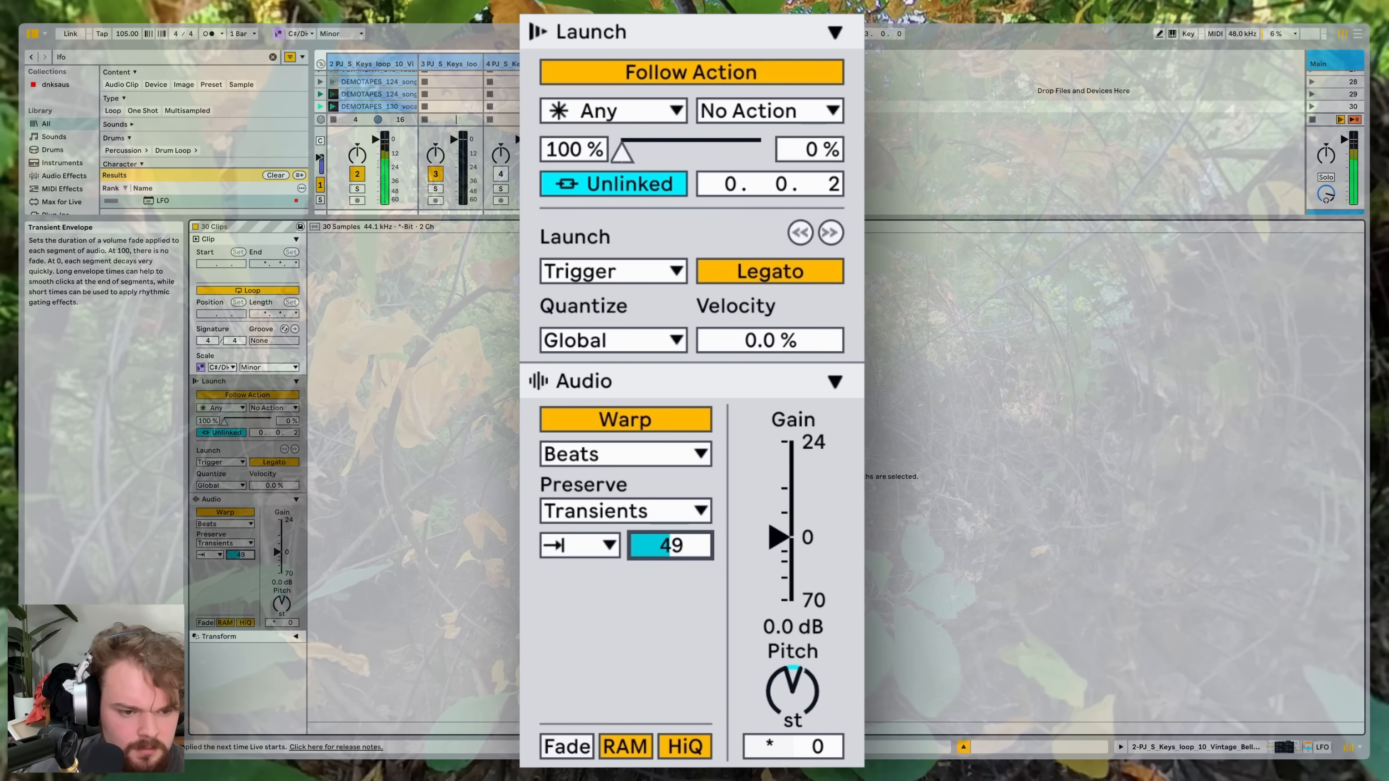
{"action": "left_click", "coordinate": [237, 545]}
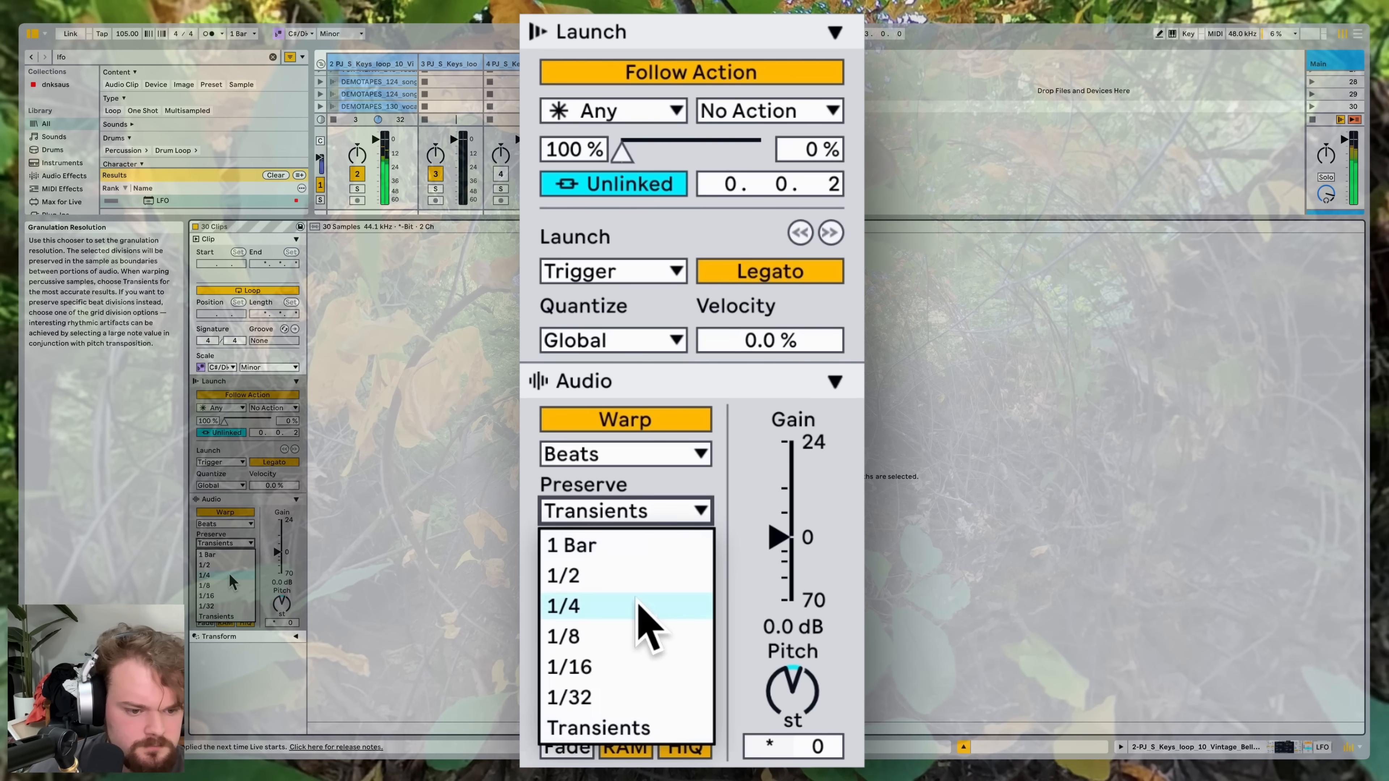
{"action": "left_click", "coordinate": [223, 597]}
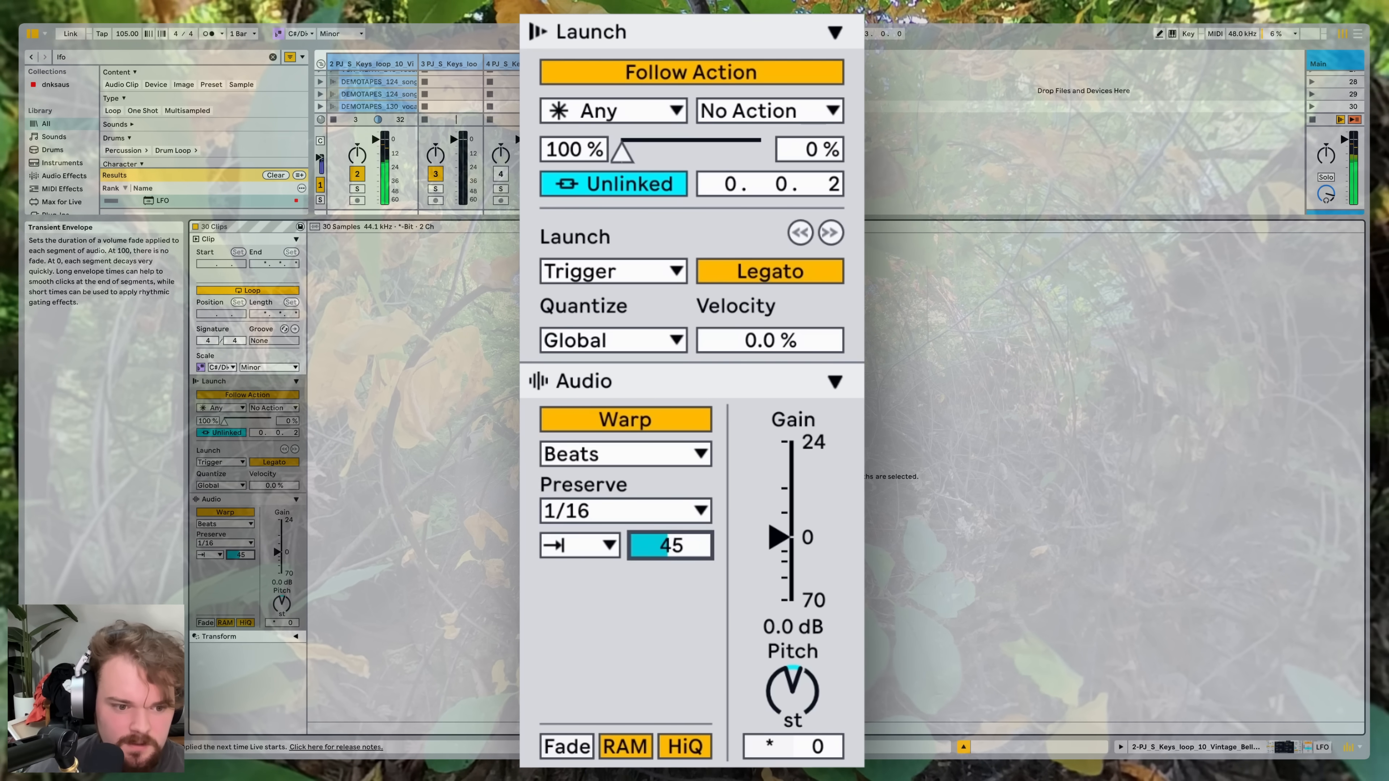
Switch the session clips' warp mode to Texture and vary the grain size during the recording.
{"action": "left_click", "coordinate": [224, 523]}
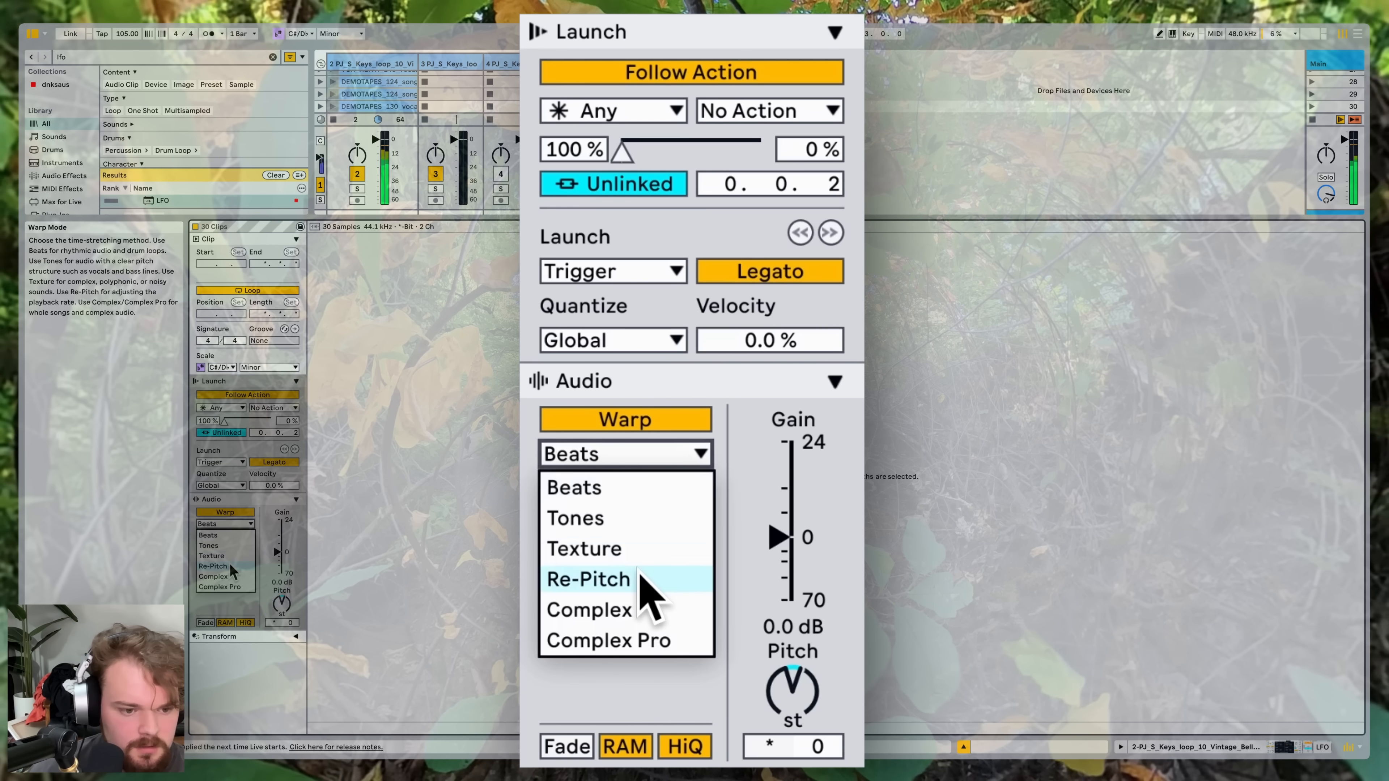
{"action": "left_click", "coordinate": [231, 556]}
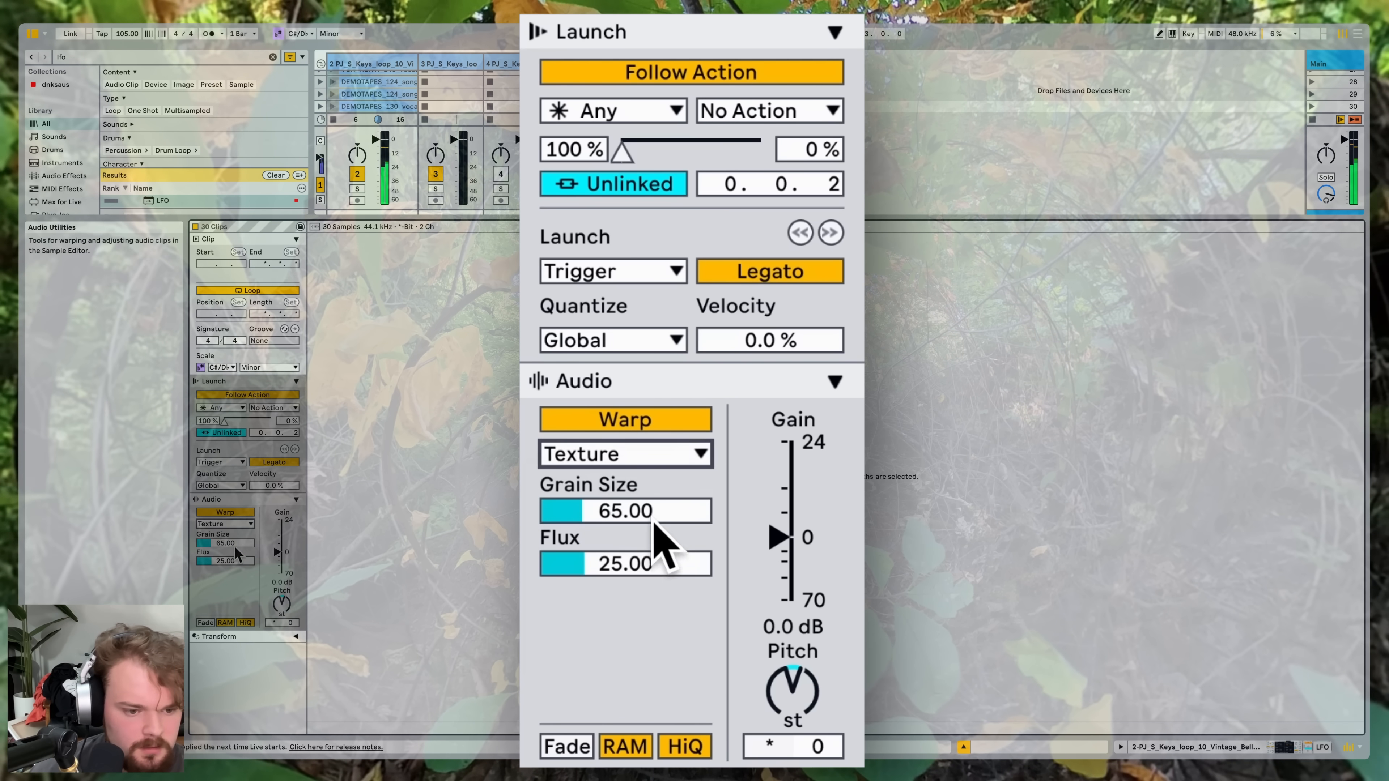
{"action": "left_click_drag", "start_coordinate": [236, 544], "coordinate": [236, 579]}
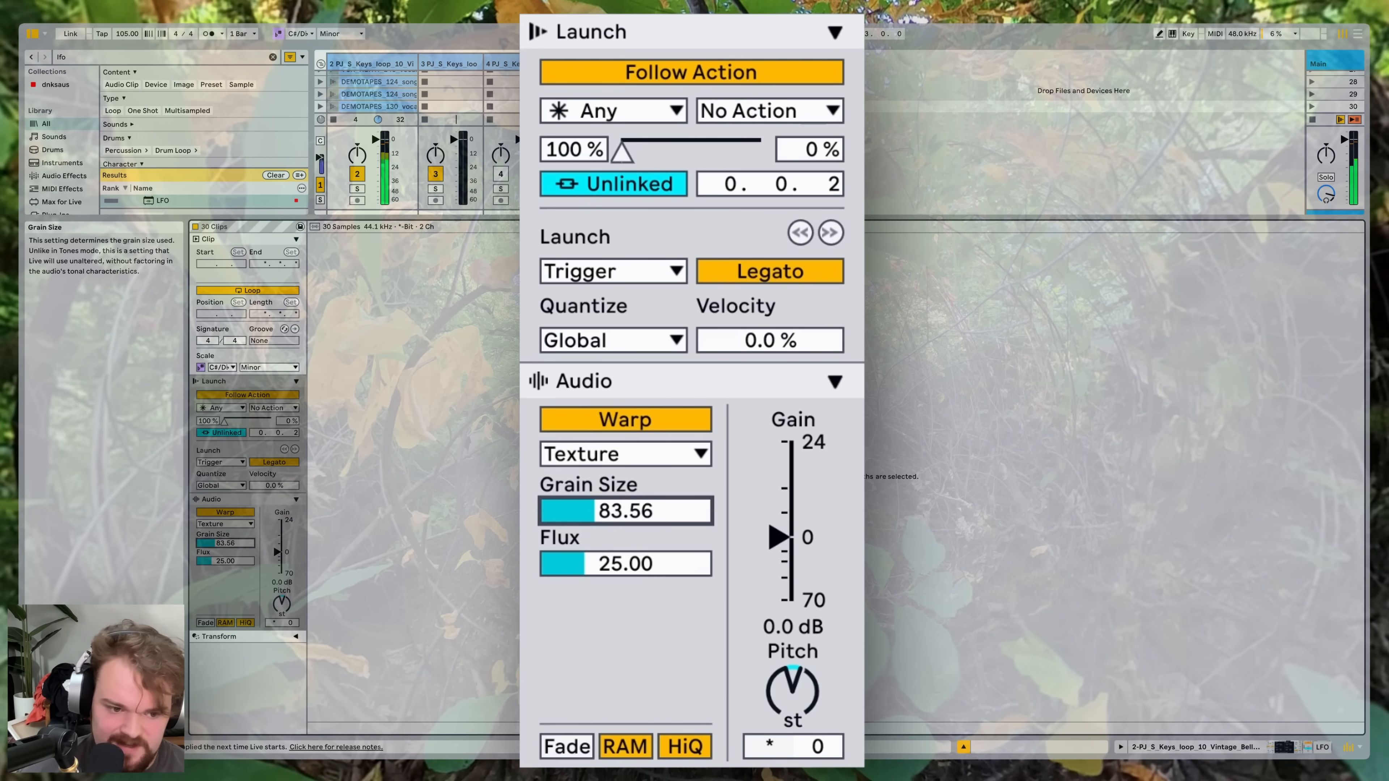
{"action": "left_click_drag", "start_coordinate": [645, 514], "coordinate": [687, 547]}
{"action": "left_click_drag", "start_coordinate": [241, 544], "coordinate": [241, 563]}
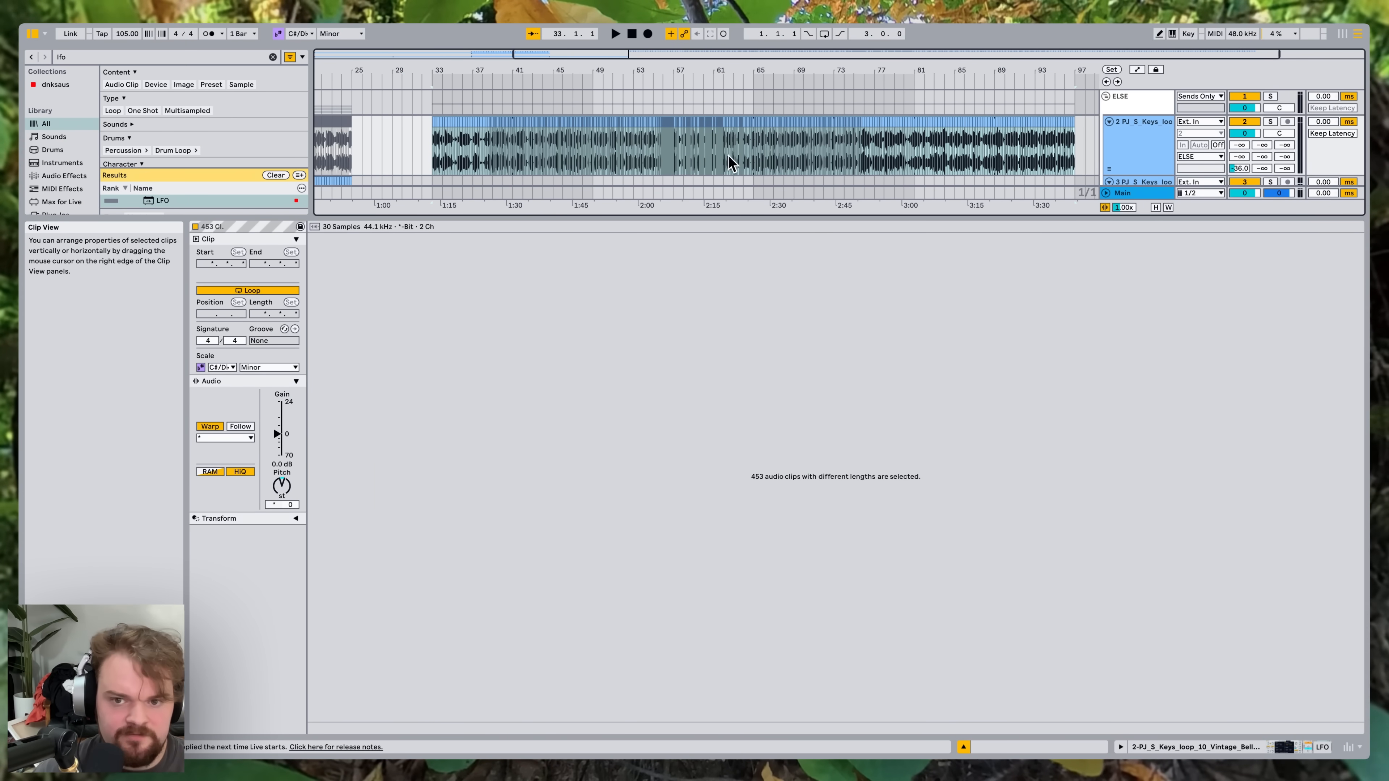
Consolidate the recorded clips and slice the result to a new MIDI track per 1/2 Note, using dnkSlice with Preserve warped timing off.
{"action": "key", "text": "super+j"}
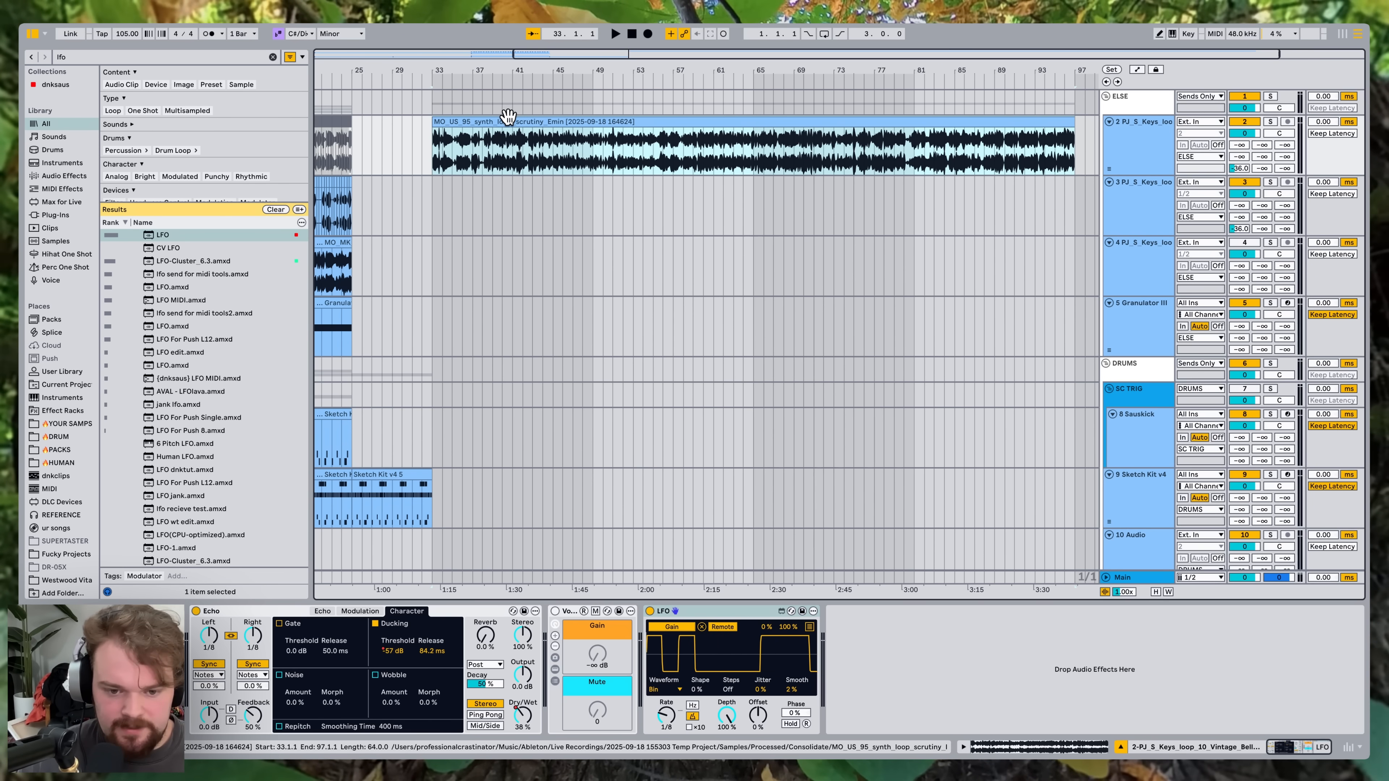
{"action": "right_click", "coordinate": [471, 122]}
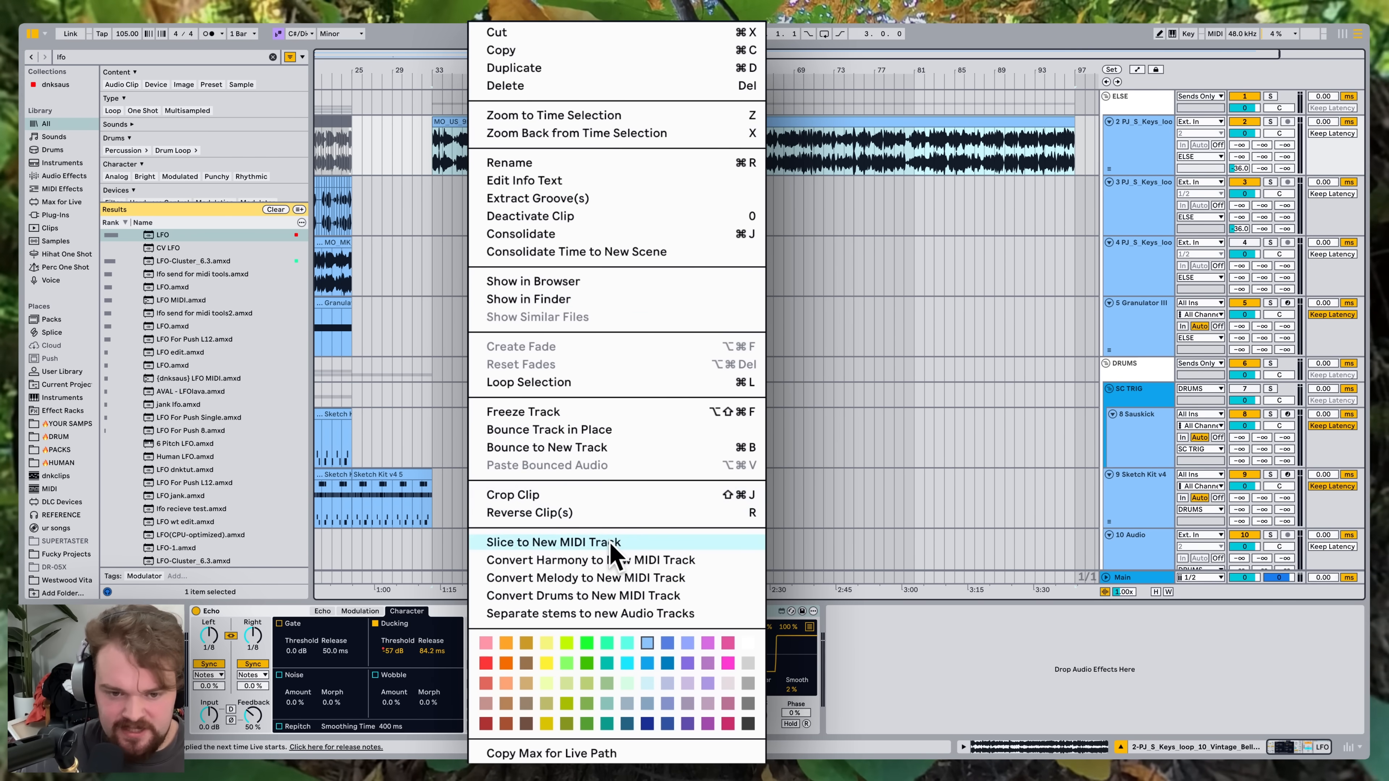
{"action": "left_click", "coordinate": [611, 541]}
{"action": "left_click", "coordinate": [790, 322]}
{"action": "left_click", "coordinate": [747, 446]}
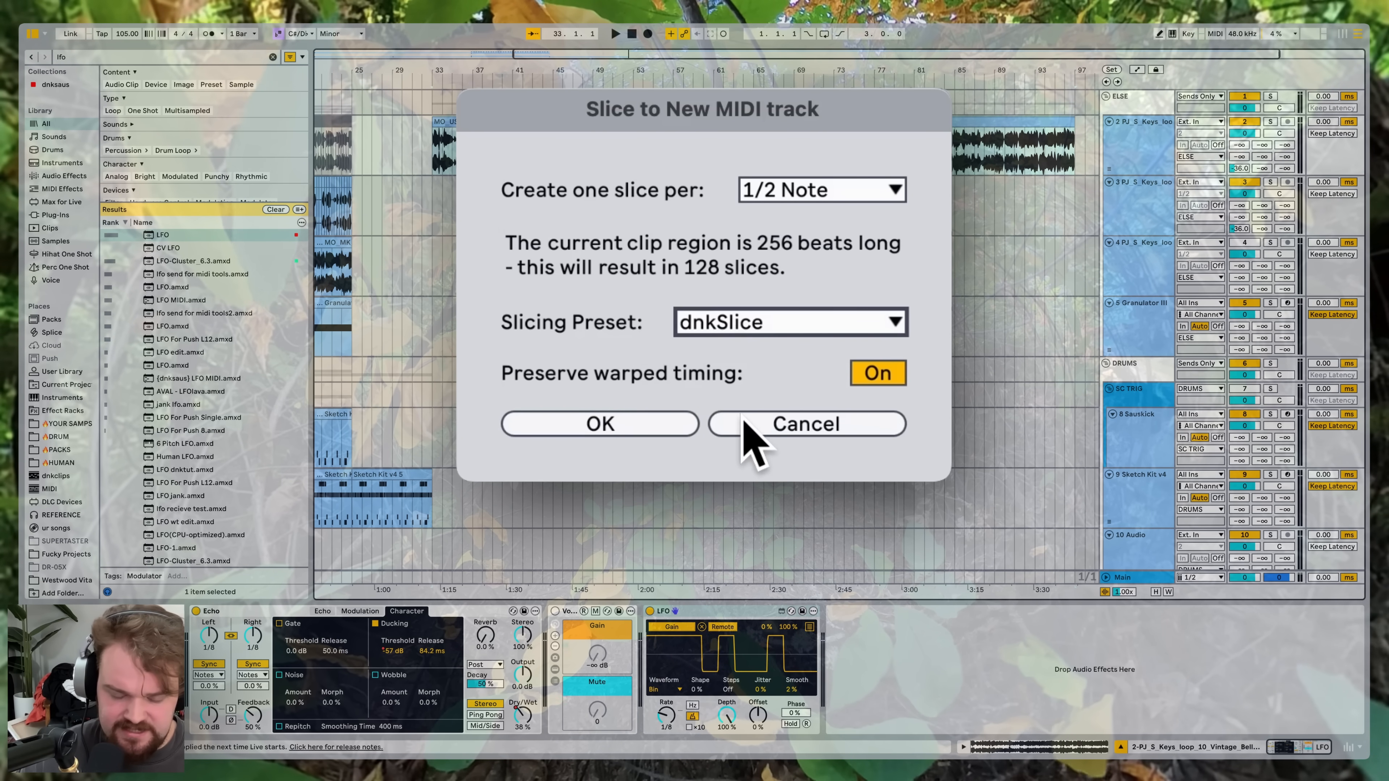
{"action": "left_click", "coordinate": [880, 377]}
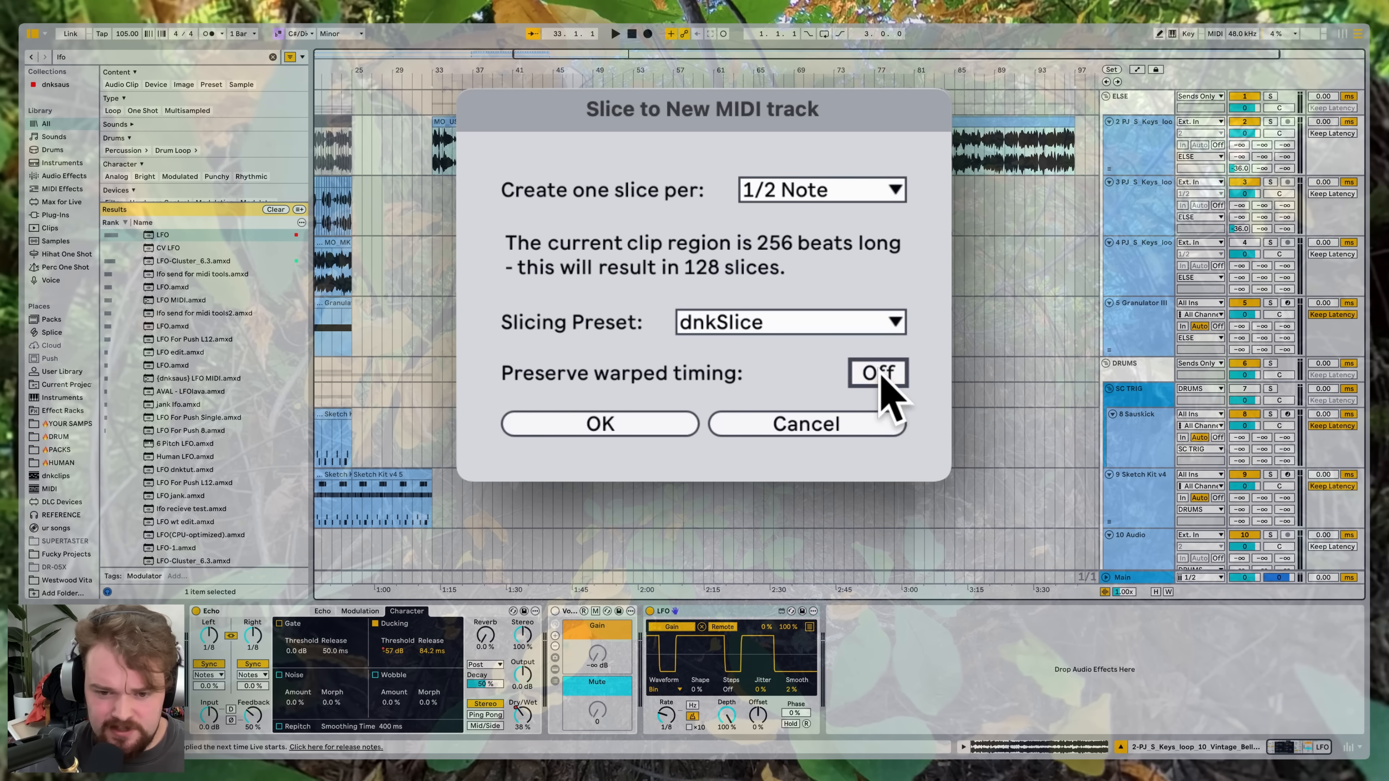
{"action": "left_click", "coordinate": [666, 425]}
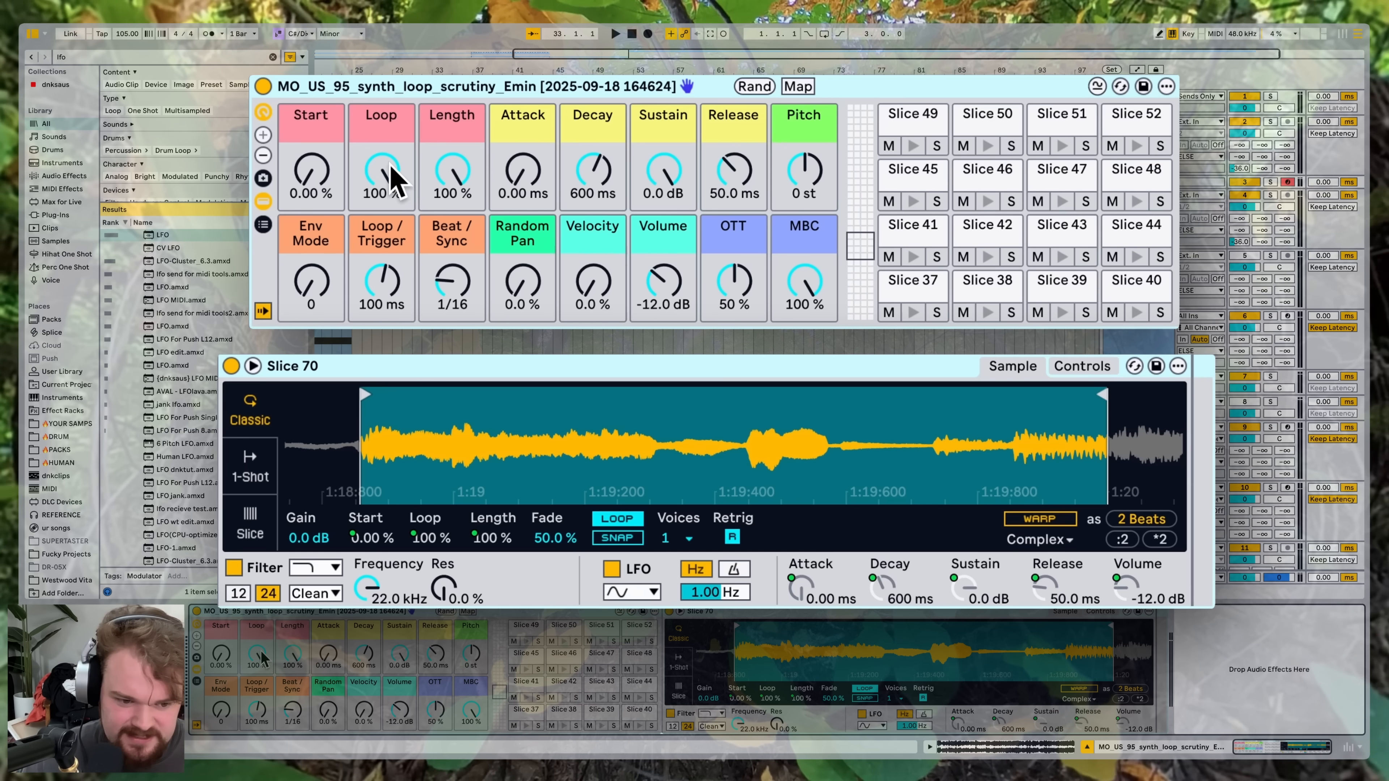
Set the slice rack's Length to 10.2 %, Loop to 100 % and Attack to 1.00 ms, and vary the Start position.
{"action": "mouse_move", "coordinate": [393, 181]}
{"action": "left_mouse_down"}
{"action": "mouse_move", "coordinate": [393, 211]}
{"action": "mouse_move", "coordinate": [419, 171]}
{"action": "left_mouse_up"}
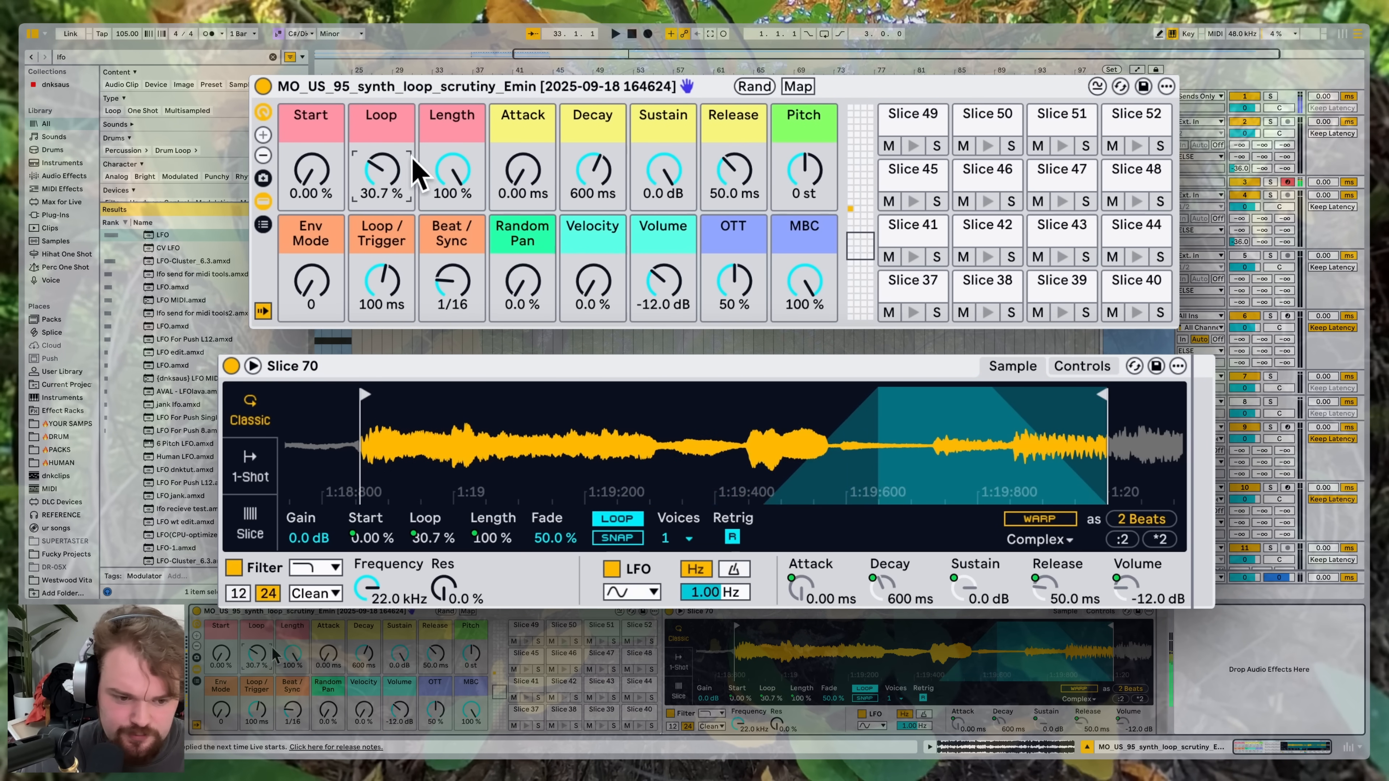
{"action": "left_click_drag", "start_coordinate": [331, 176], "coordinate": [331, 137]}
{"action": "left_click_drag", "start_coordinate": [475, 159], "coordinate": [514, 174]}
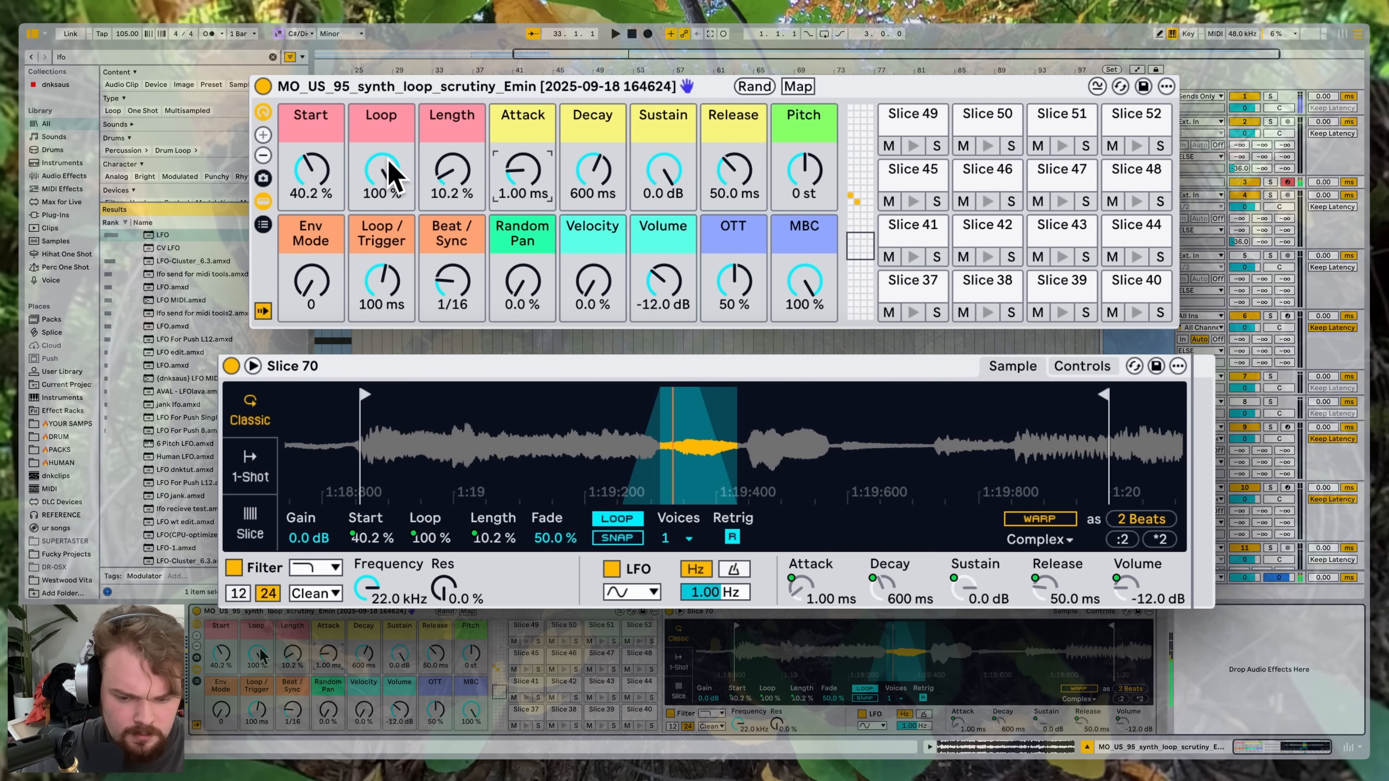
{"action": "mouse_move", "coordinate": [312, 170]}
{"action": "left_mouse_down"}
{"action": "mouse_move", "coordinate": [312, 144]}
{"action": "mouse_move", "coordinate": [316, 180]}
{"action": "mouse_move", "coordinate": [332, 178]}
{"action": "mouse_move", "coordinate": [333, 160]}
{"action": "left_mouse_up"}
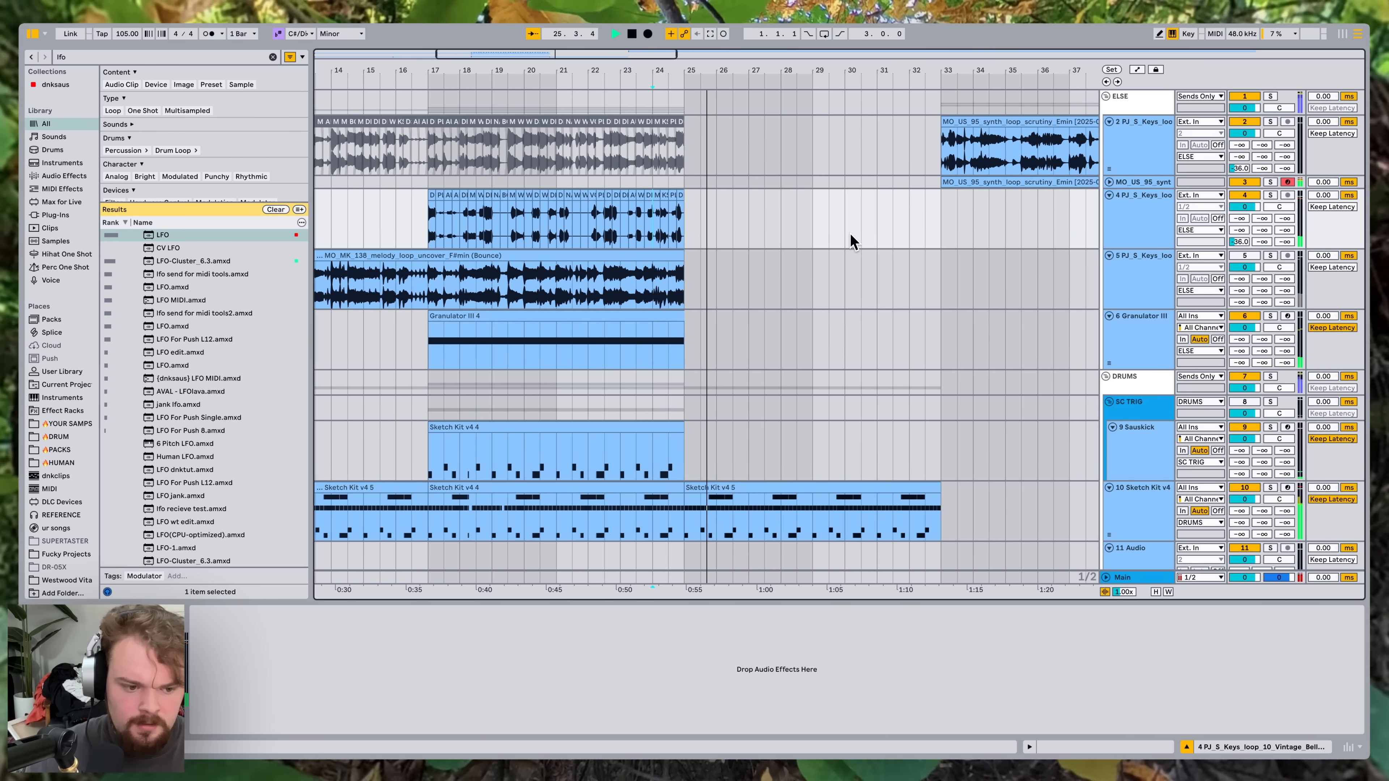
Stop playback and duplicate the bounced keys loop section at bars 17 to 25 into the following eight bars.
{"action": "key", "text": "space"}
{"action": "left_click", "coordinate": [339, 219]}
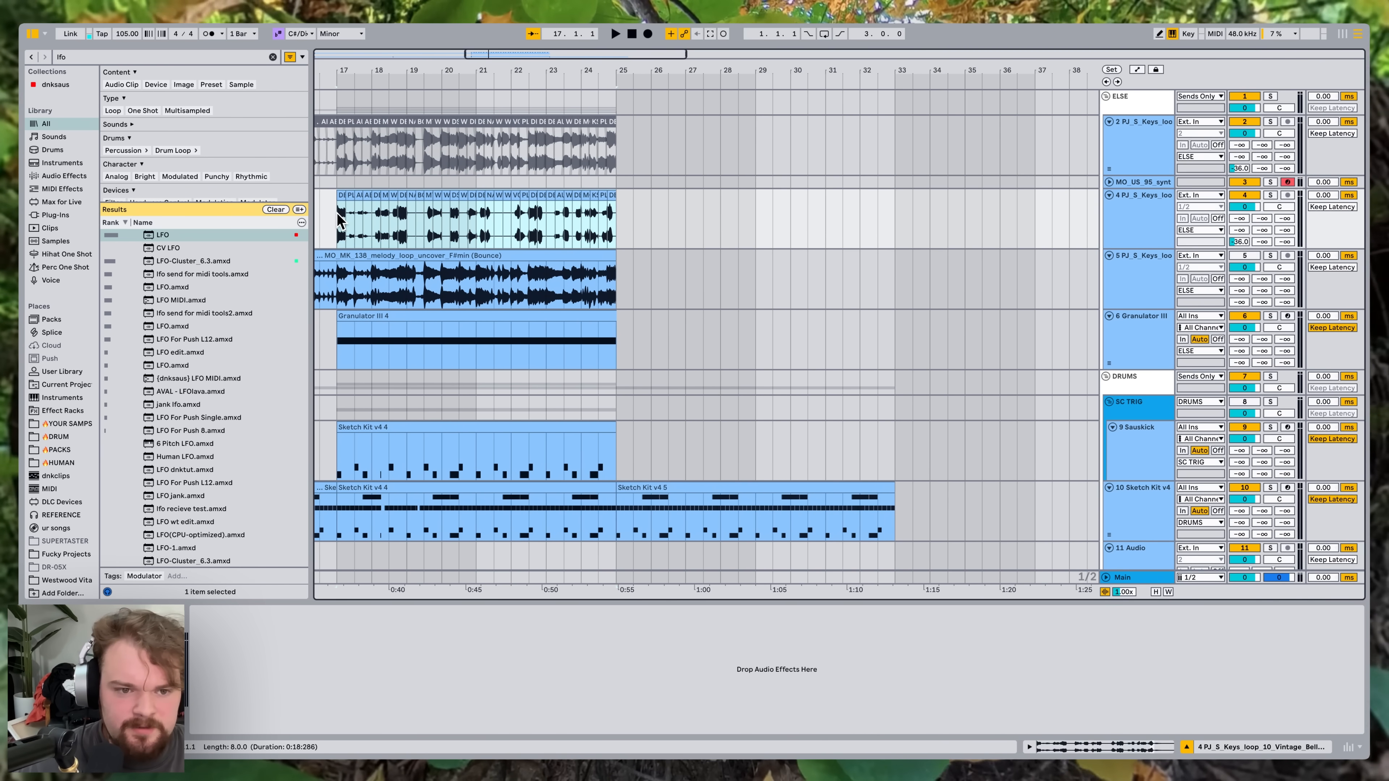
{"action": "key", "text": "super+d"}
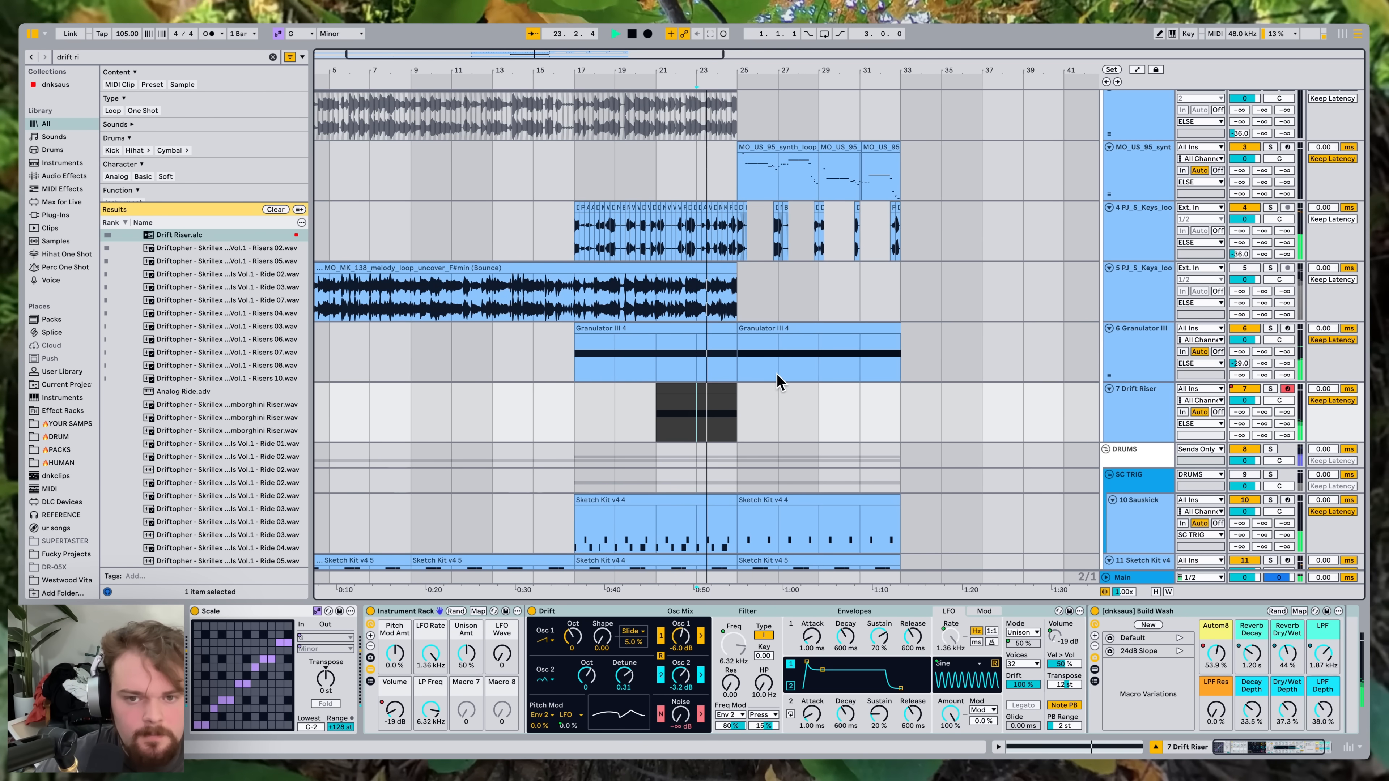
{"action": "scroll", "coordinate": [753, 350], "scroll_direction": "up", "scroll_amount": 5}
{"action": "scroll", "coordinate": [753, 350], "scroll_direction": "up", "scroll_amount": 1}
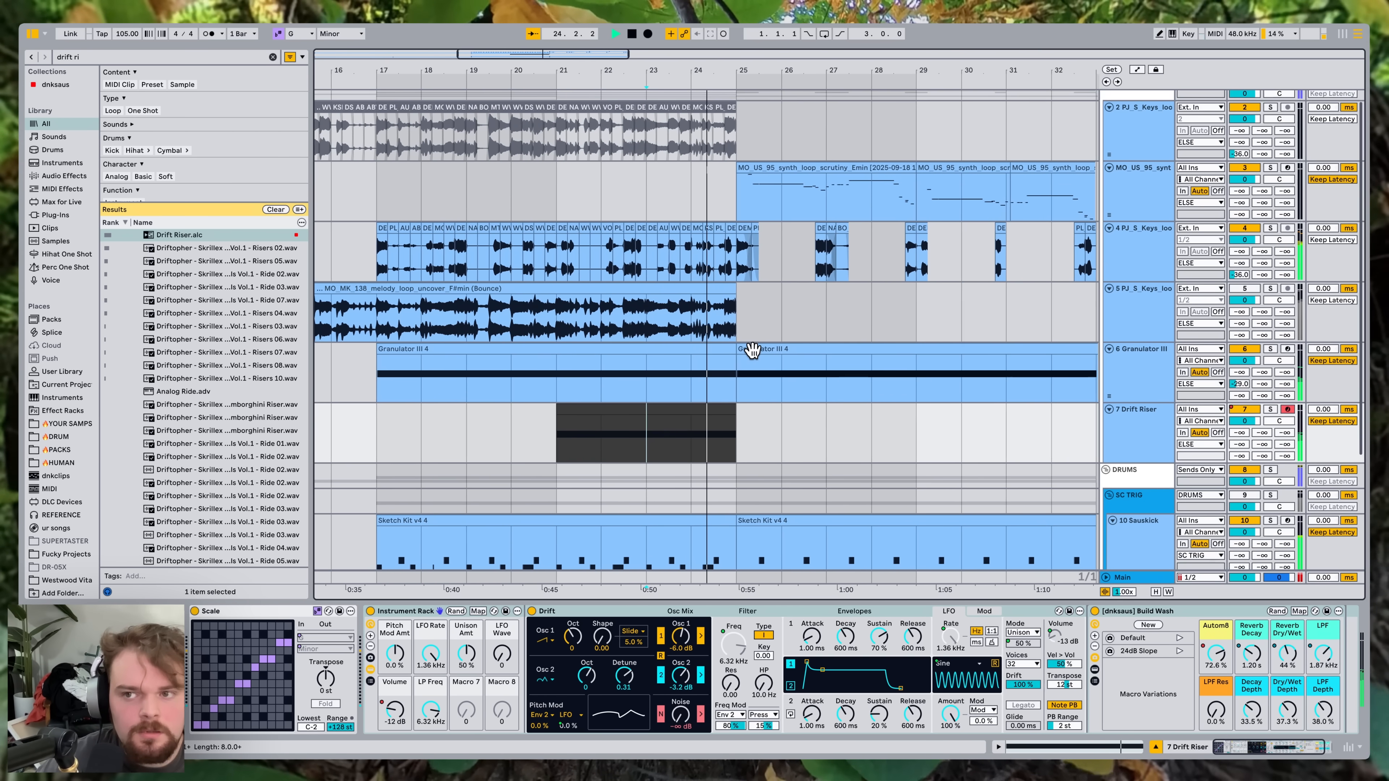